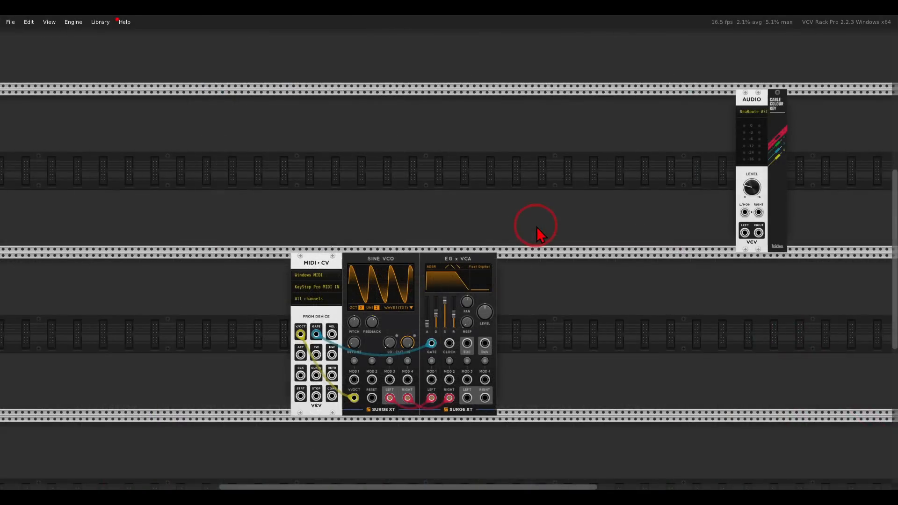
Switch to the Ghost.png reference image and examine the LP/HP ends of the module's Frequency knob.
mouse_move(513, 247)
left_mouse_down()
mouse_move(251, 254)
mouse_move(505, 315)
mouse_move(511, 259)
left_mouse_up()
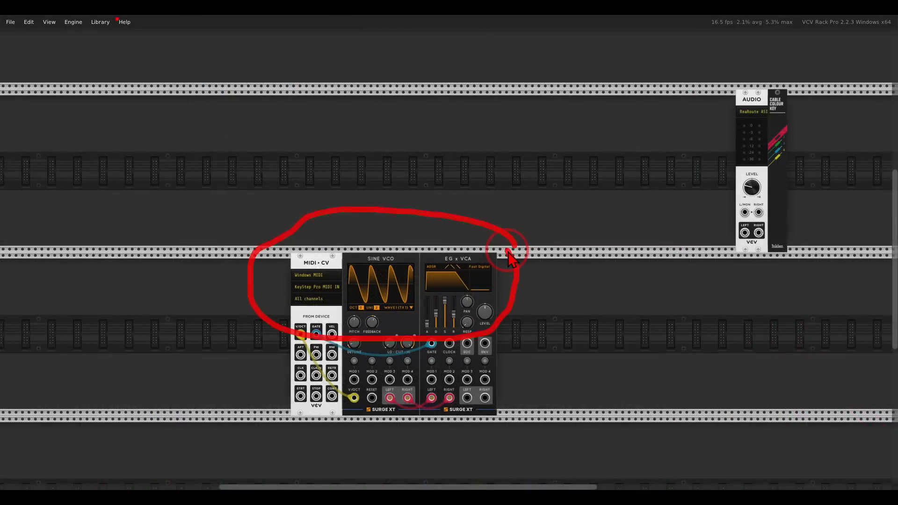
key("alt+Tab")
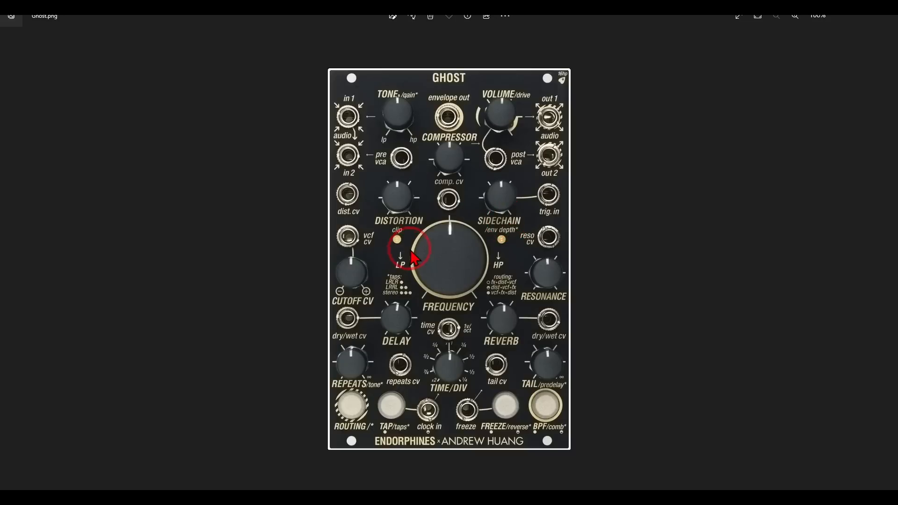
mouse_move(411, 249)
left_mouse_down()
mouse_move(391, 268)
mouse_move(411, 261)
mouse_move(411, 250)
left_mouse_up()
mouse_move(505, 247)
left_mouse_down()
mouse_move(483, 254)
mouse_move(513, 266)
mouse_move(507, 247)
left_mouse_up()
key("Escape")
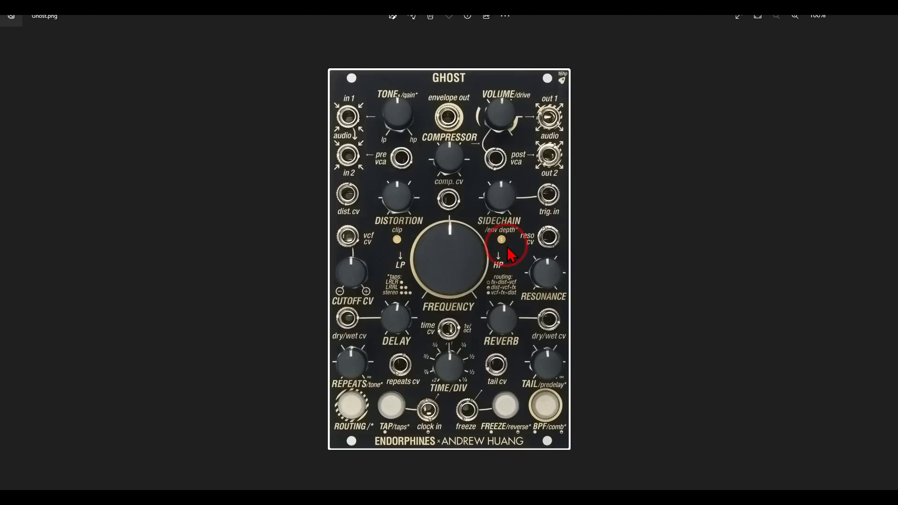
Return to VCV Rack and add a Vult Disjoint DJ-style filter in the row above the Sine VCO.
key("alt+Tab")
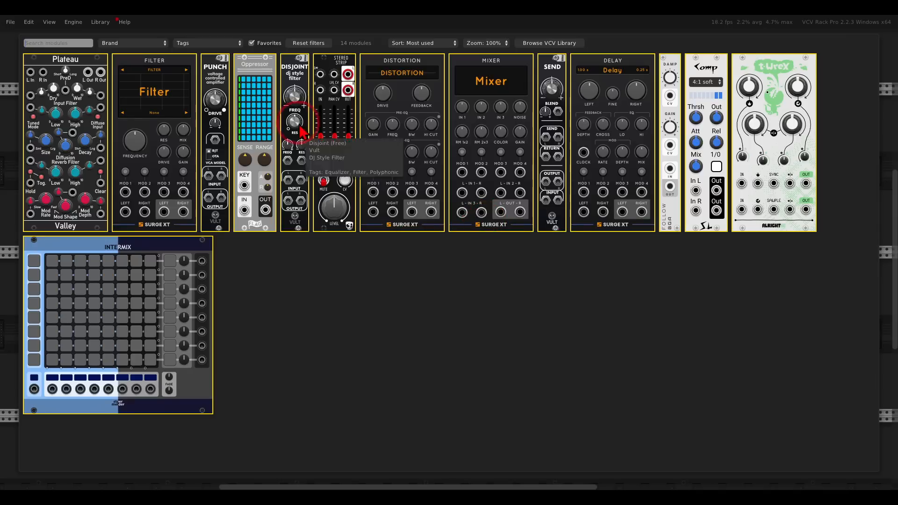
left_click(296, 77)
scroll(342, 132, "up", 3)
scroll(344, 139, "up", 2)
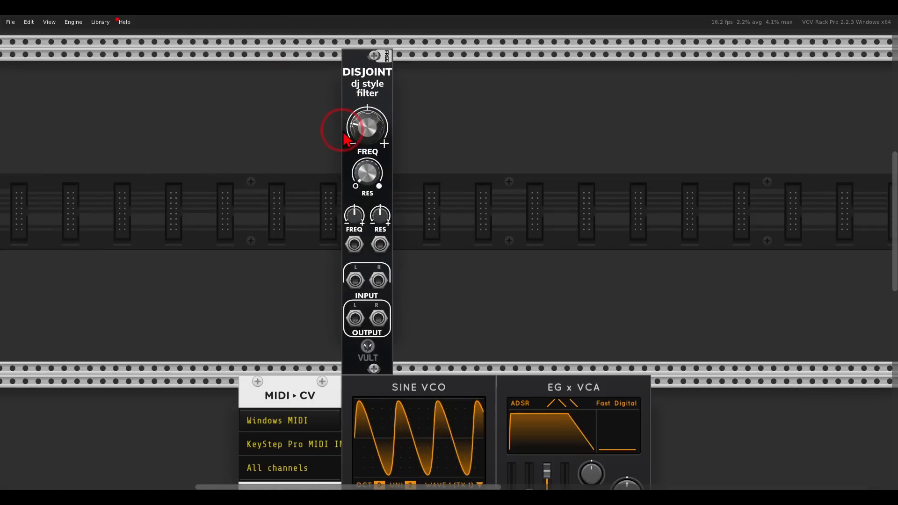
Sweep the Disjoint filter's frequency up and down and reset it to its centre default.
left_click_drag(359, 126, 361, 136)
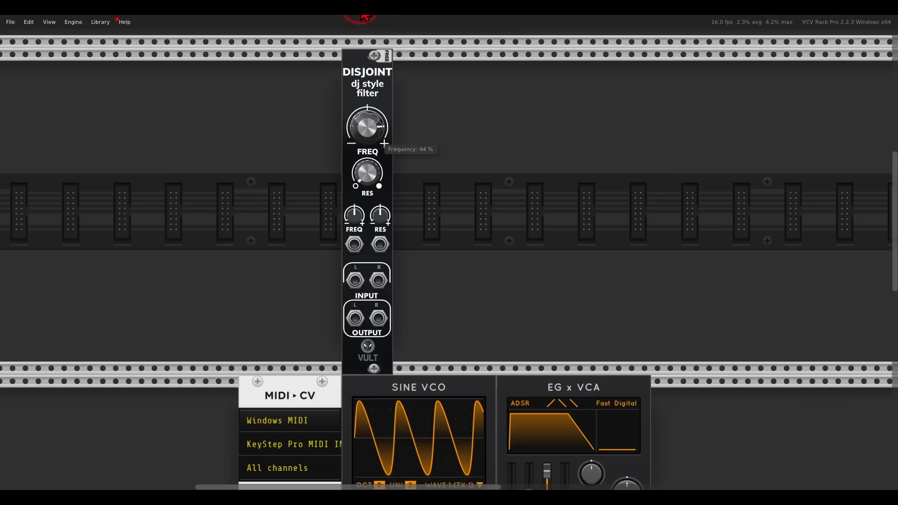
left_click_drag(360, 5, 368, 60)
double_click(366, 115)
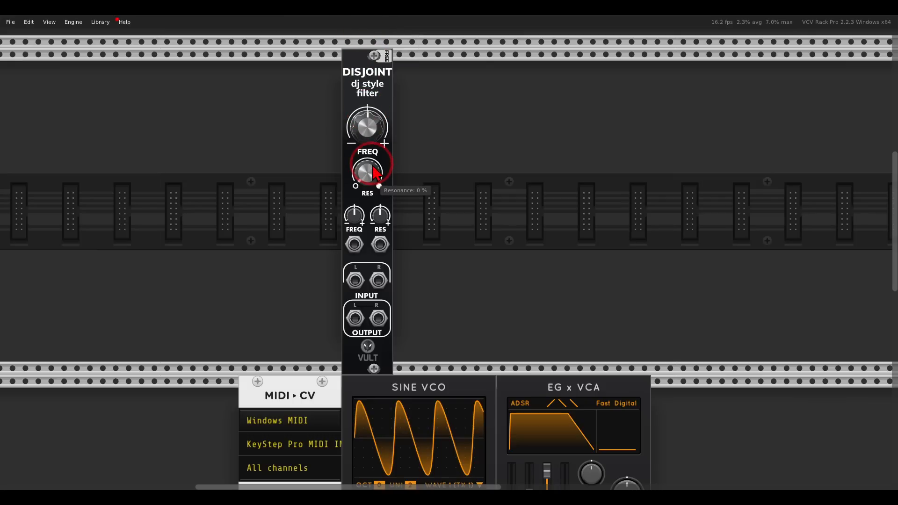
Check the BPF/comb button on the Ghost image, and add a Surge XT Filter module directly beside the Disjoint filter.
key("alt+Tab")
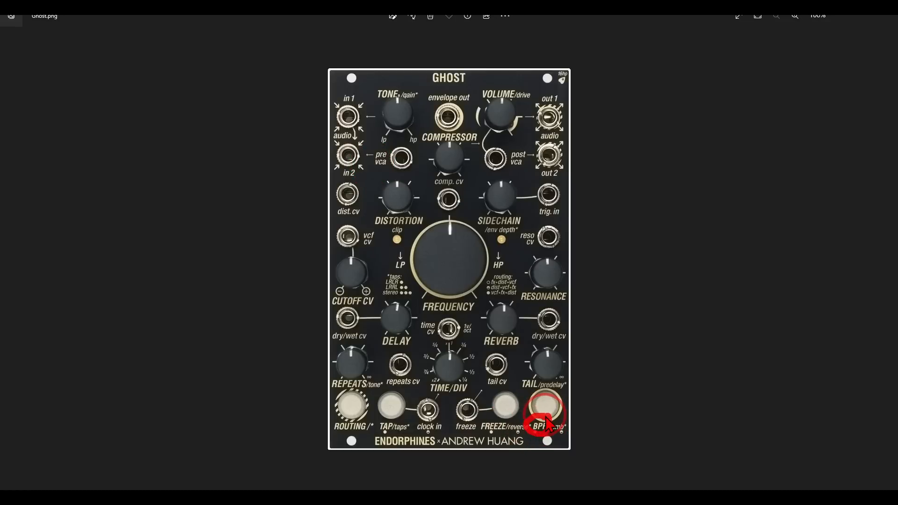
key("alt+Tab")
right_click(511, 285)
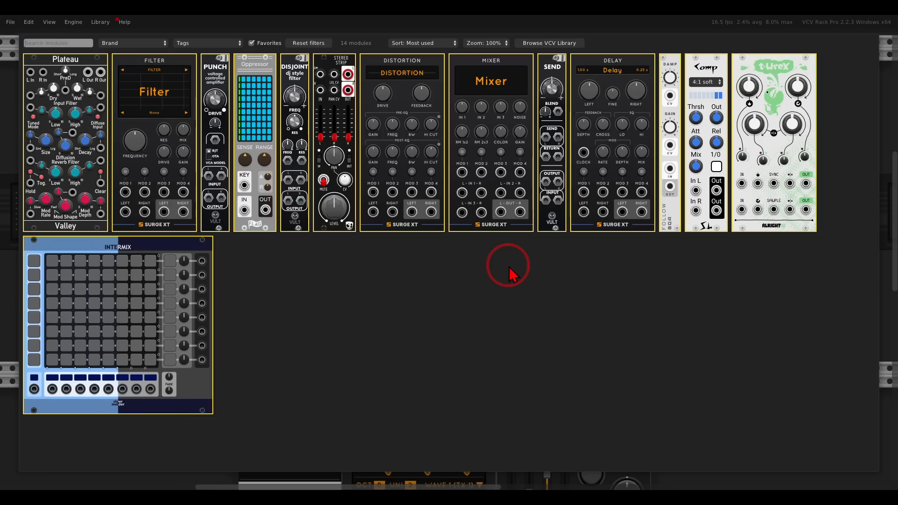
left_click_drag(143, 86, 450, 107)
Set the Surge XT Filter's type to the bandpass model BP OB-Xd 12 dB.
left_click(455, 78)
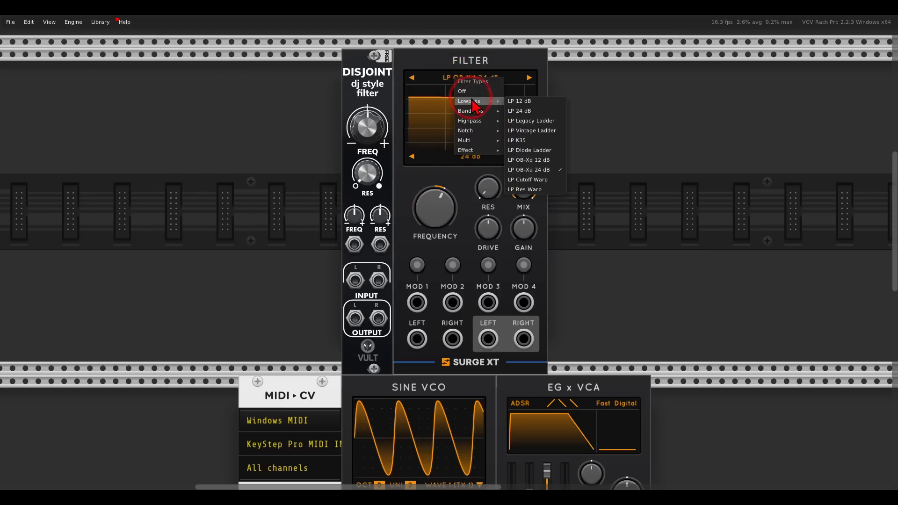
mouse_move(479, 115)
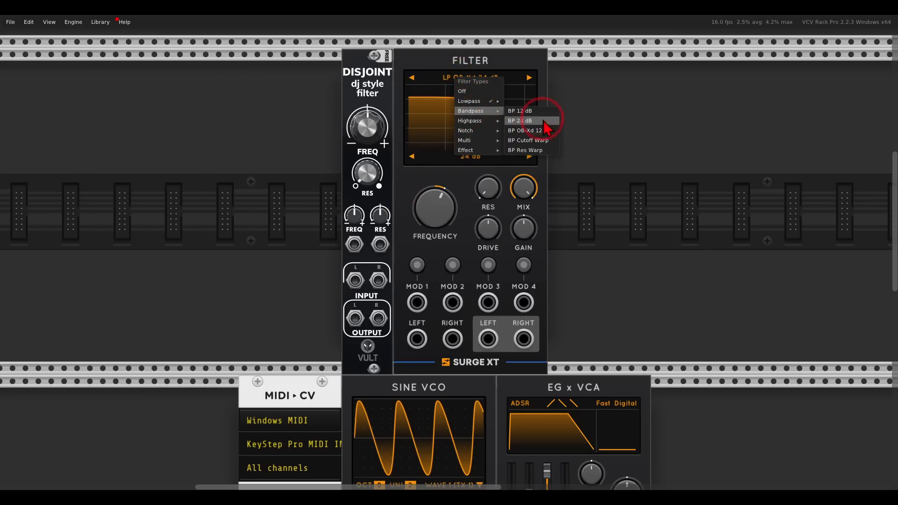
left_click(529, 131)
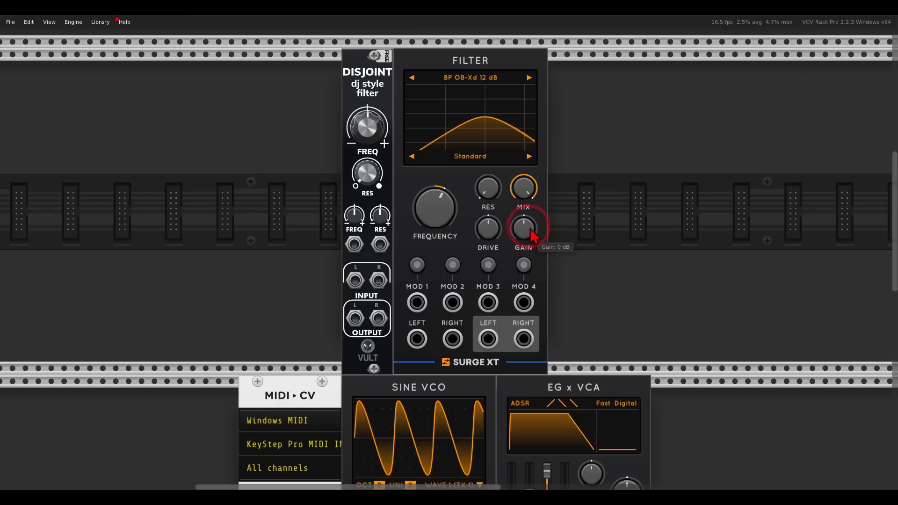
Duplicate the Surge XT Filter and set the copy's type to the effect FX Comb +.
key("ctrl+d")
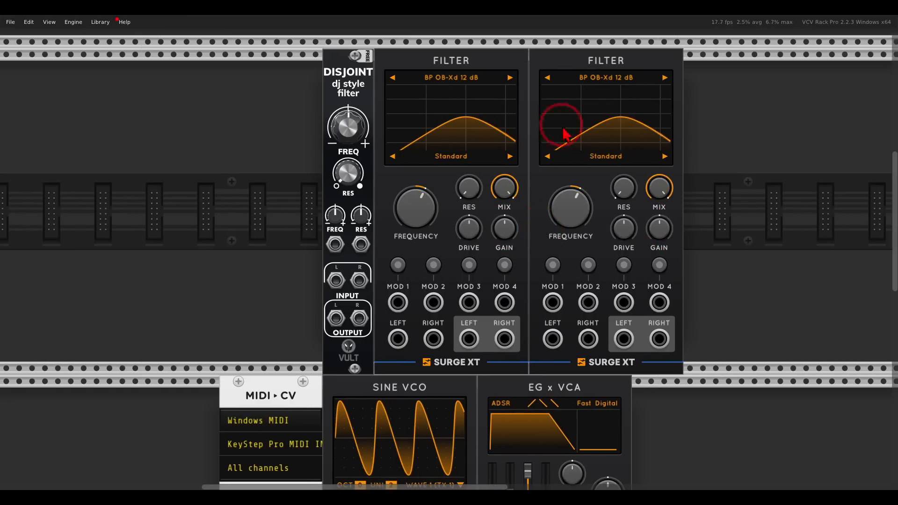
left_click(593, 77)
mouse_move(623, 151)
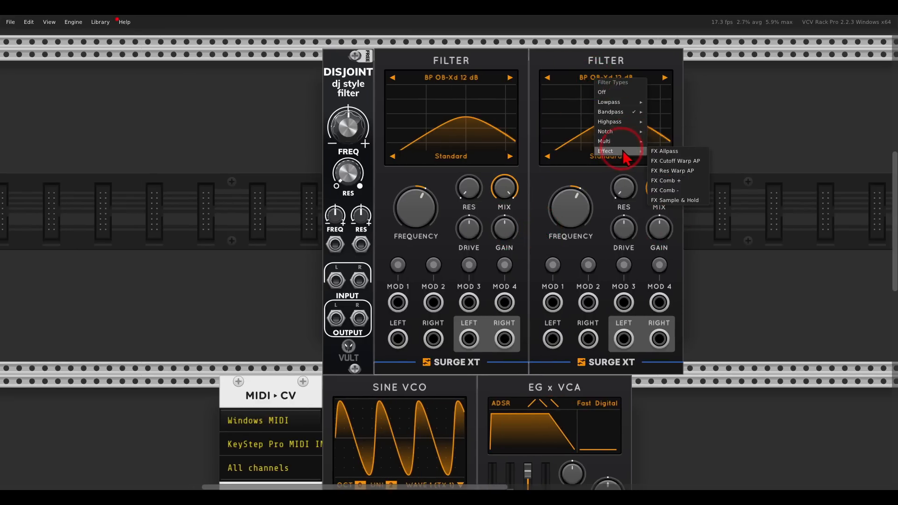
left_click(665, 181)
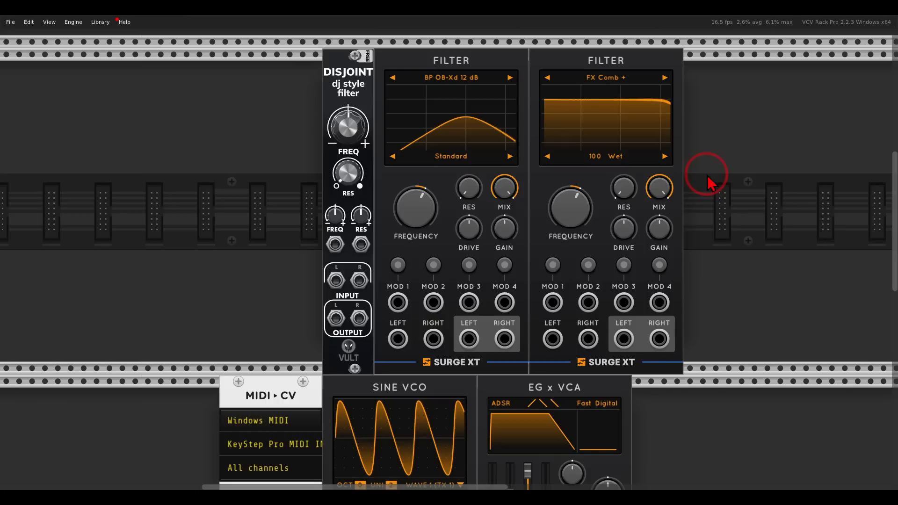
Select the Disjoint and both Surge XT Filter modules and move them together to the left along the row.
key("alt+Tab")
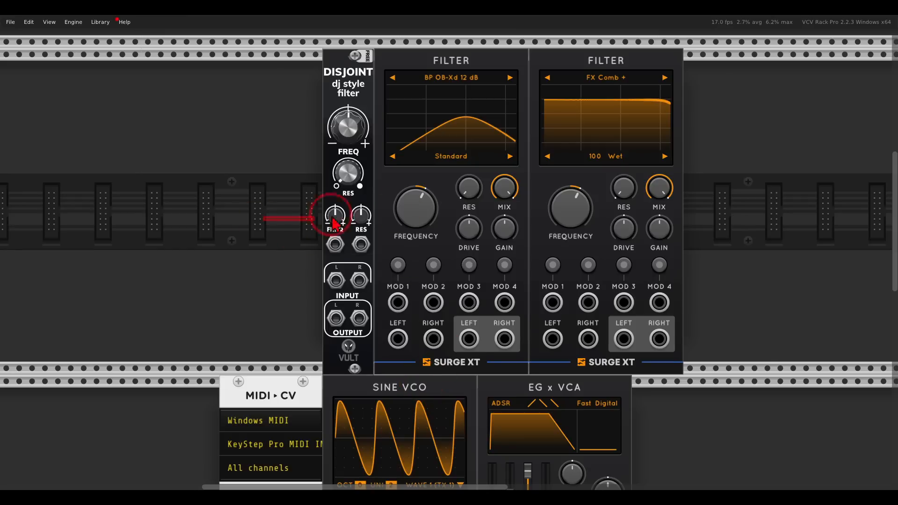
left_click_drag(321, 215, 683, 372)
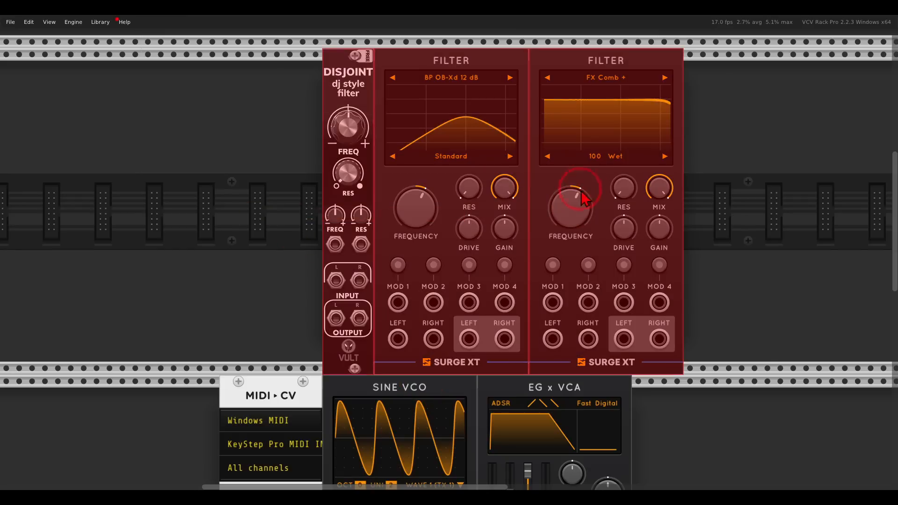
left_click_drag(581, 192, 343, 196)
left_click(526, 220)
Add a Surge XT Delay module to the right of the two filters, leaving a small gap.
right_click(525, 221)
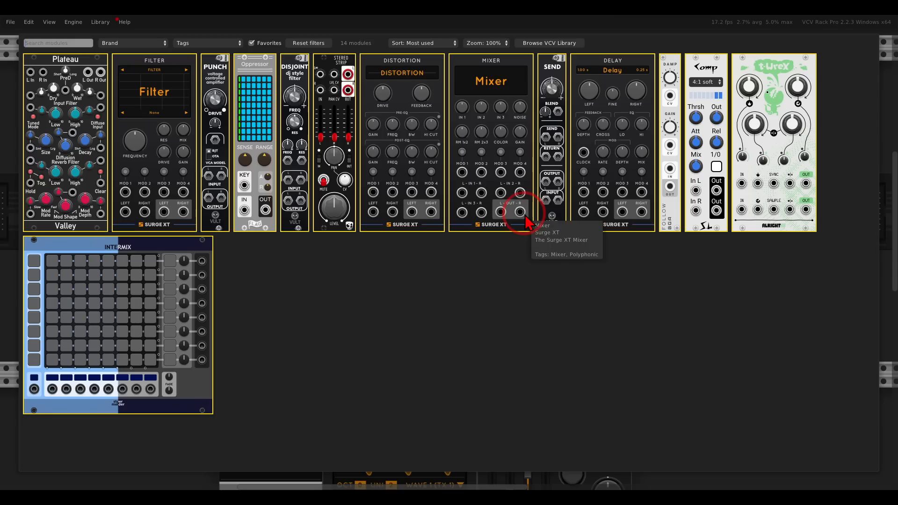
left_click_drag(604, 148, 571, 201)
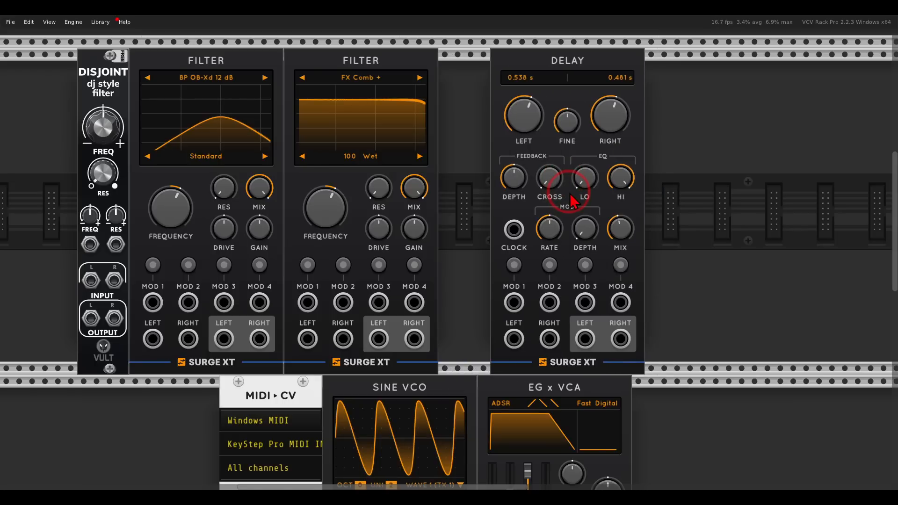
mouse_move(637, 155)
left_mouse_down()
mouse_move(569, 166)
mouse_move(604, 208)
mouse_move(647, 178)
left_mouse_up()
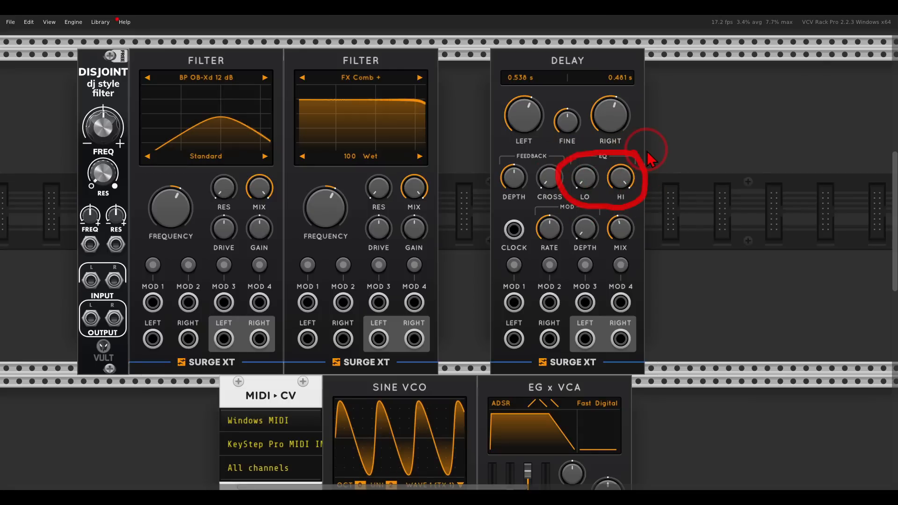
mouse_move(530, 212)
left_mouse_down()
mouse_move(490, 233)
mouse_move(546, 218)
mouse_move(533, 207)
left_mouse_up()
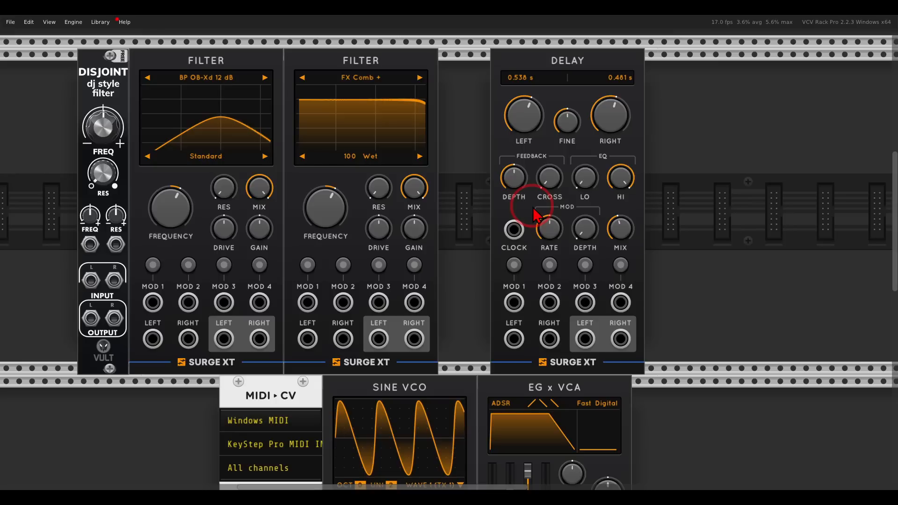
Consult the Ghost image's reverb and freeze controls, and add a Valley Plateau reverb directly after the Delay.
key("alt+Tab")
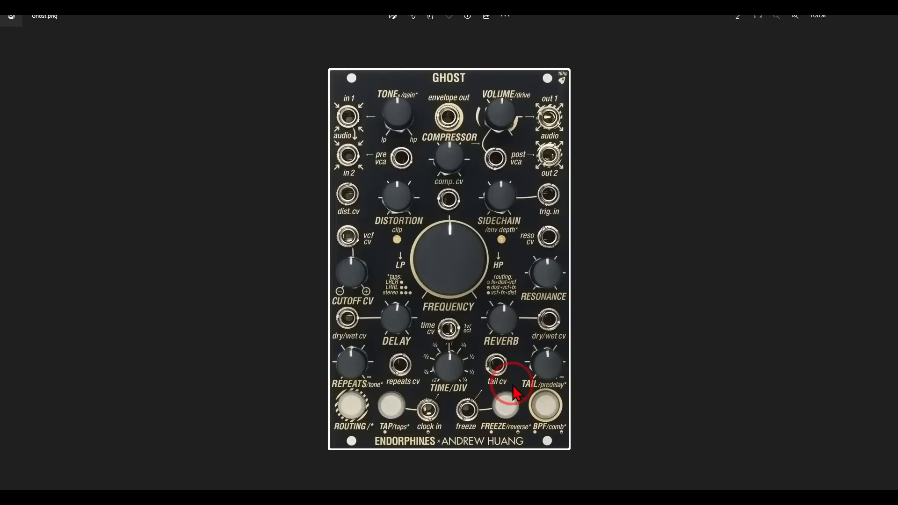
key("alt+Tab")
scroll(450, 258, "down", 2)
left_click_drag(451, 256, 371, 250)
right_click(527, 215)
left_click(69, 111)
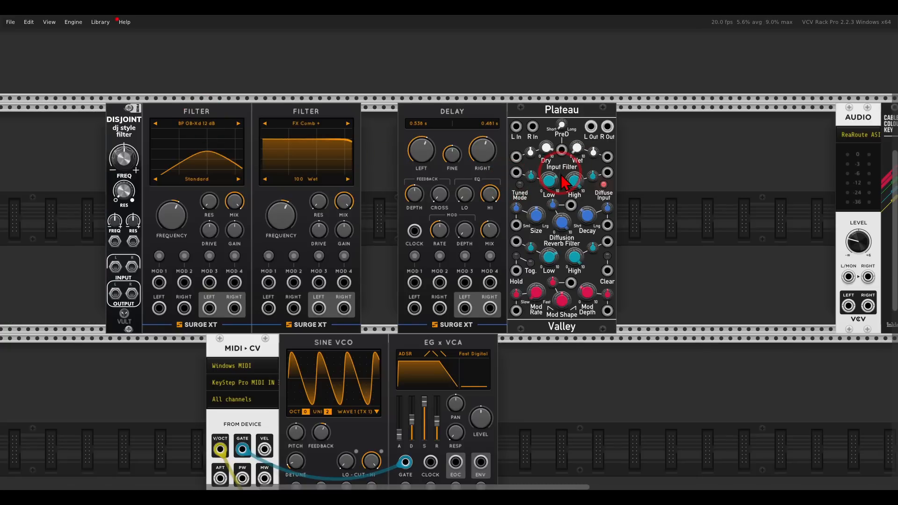
Try out the Hold and Clear buttons on the Plateau reverb.
scroll(570, 222, "up", 4)
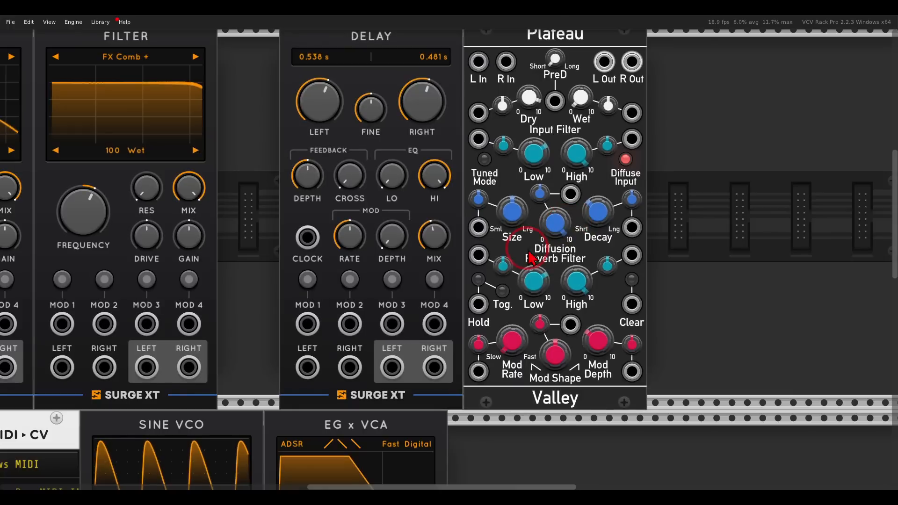
left_click(478, 279)
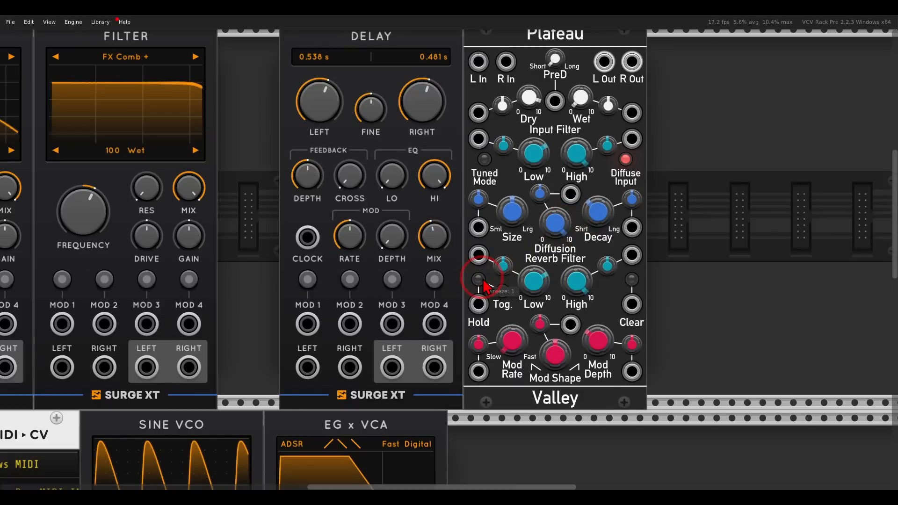
left_click(482, 279)
left_click(483, 281)
left_click(632, 282)
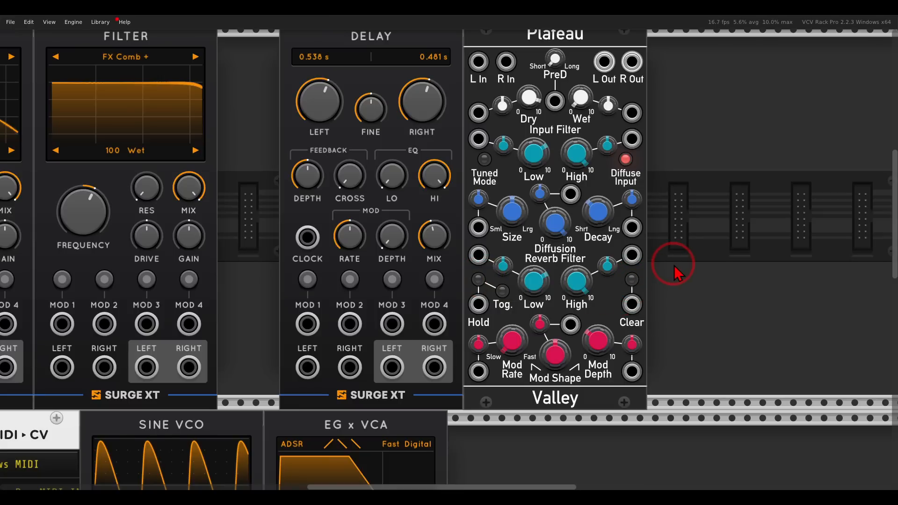
Check the Ghost reference image and add a Befaco Stereo Strip module to the left of the Disjoint filter.
key("alt+Tab")
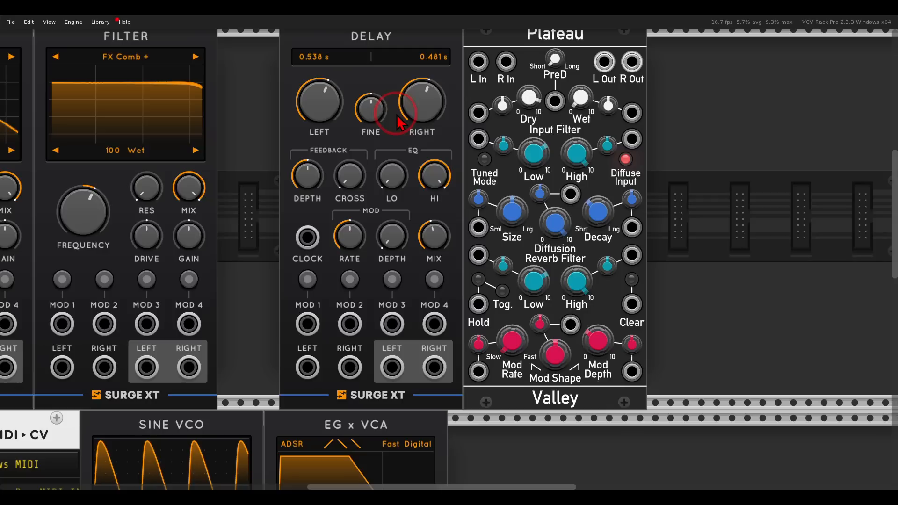
scroll(341, 206, "down", 3)
scroll(468, 210, "left", 5)
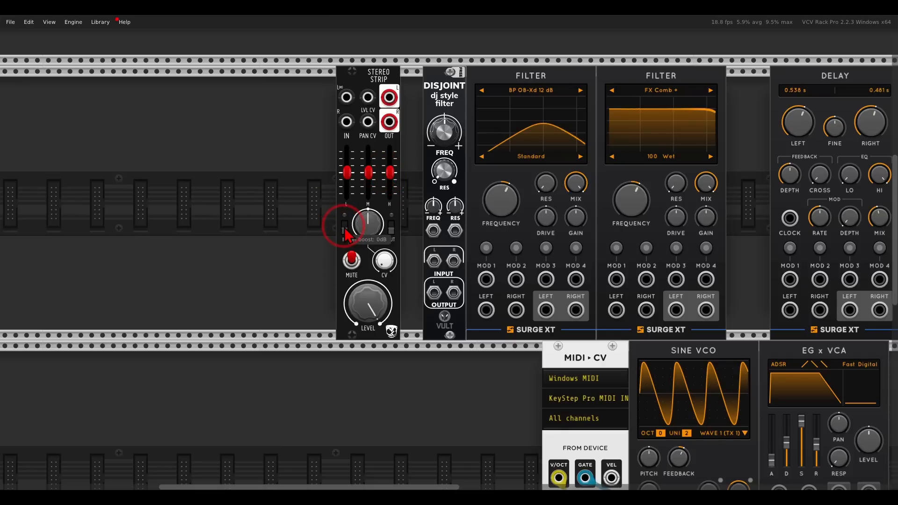
Check the Volume/drive knob on the Ghost image, and add a Vult Punch amplifier between the Plateau and Audio modules.
key("alt+Tab")
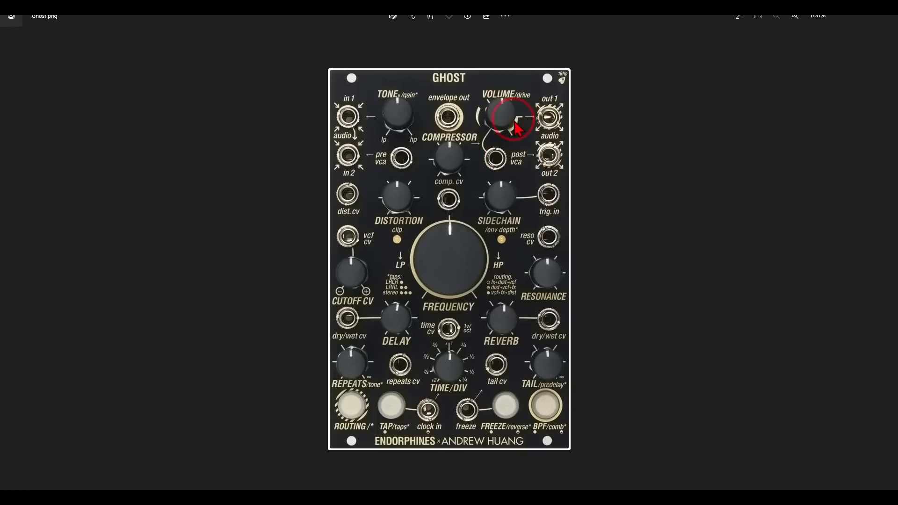
key("alt+Tab")
scroll(557, 175, "right", 10)
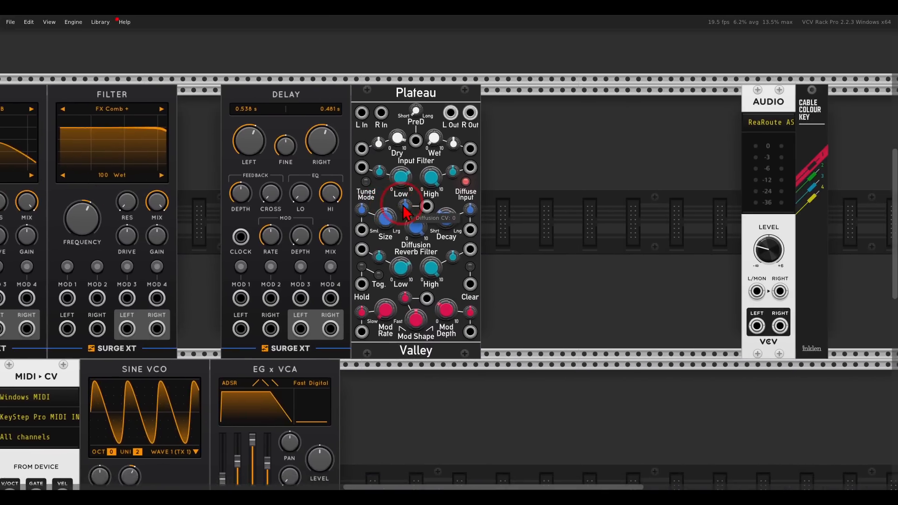
right_click(518, 184)
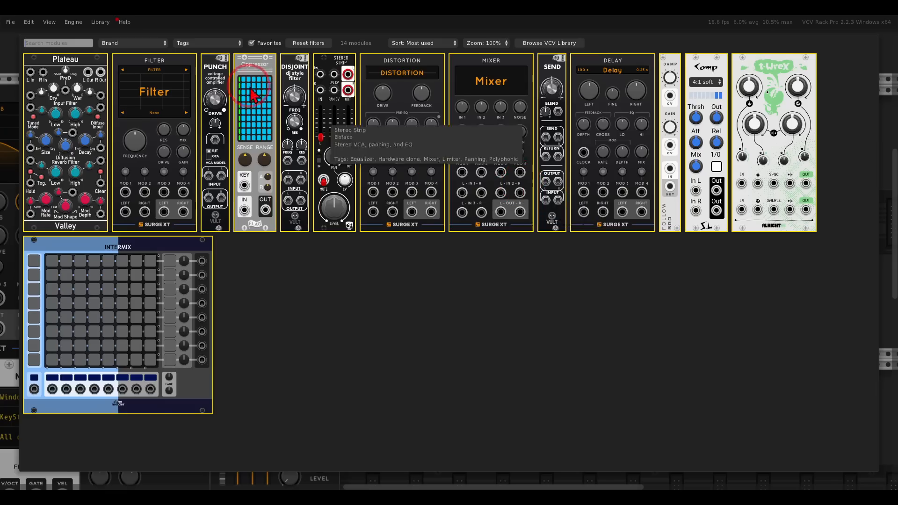
left_click(211, 87)
left_click_drag(540, 177, 554, 191)
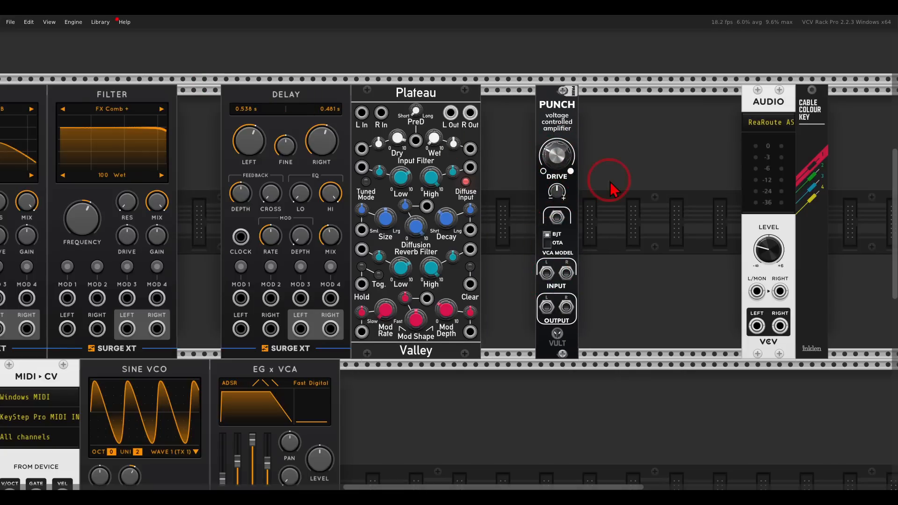
Check the distortion control on the Ghost image, and shift the modules from Stereo Strip through Plateau left, opening a gap before Punch.
key("alt+Tab")
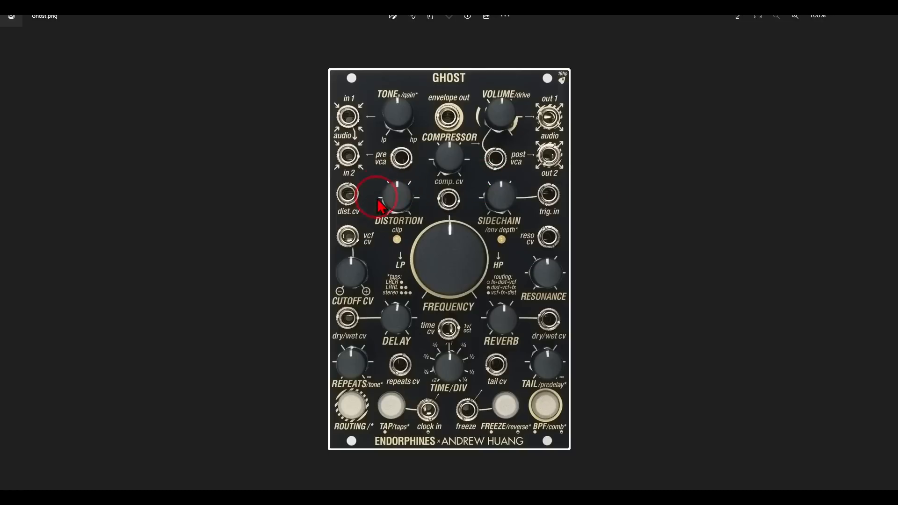
key("alt+Tab")
scroll(384, 203, "down", 3)
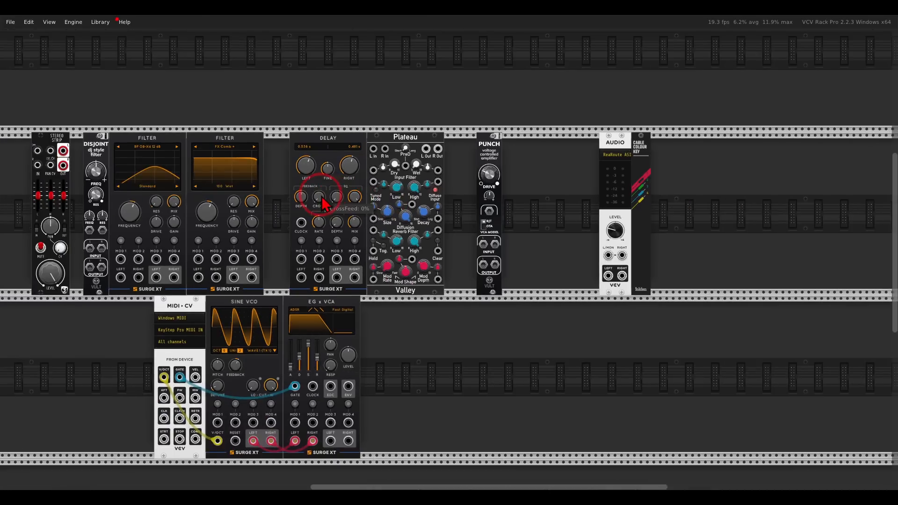
left_click_drag(322, 197, 487, 181)
left_click_drag(172, 121, 416, 160)
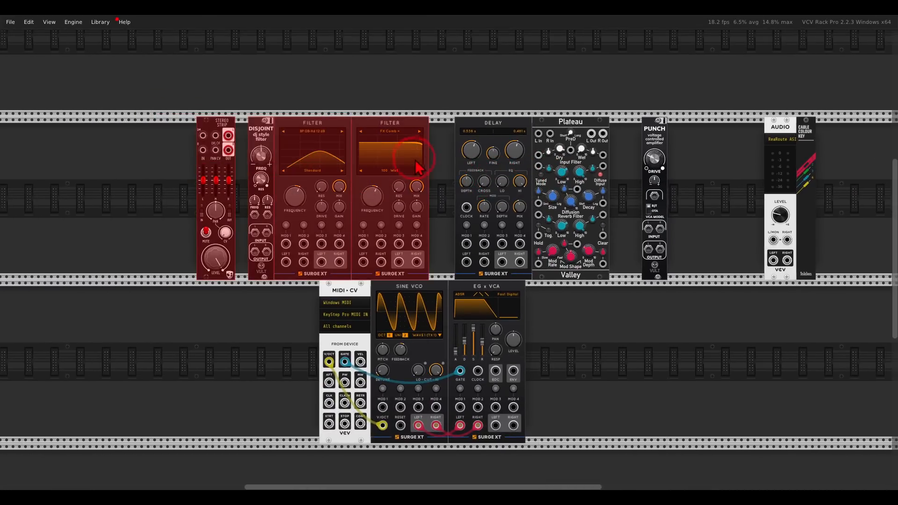
left_click_drag(133, 94, 374, 181)
left_click(476, 184)
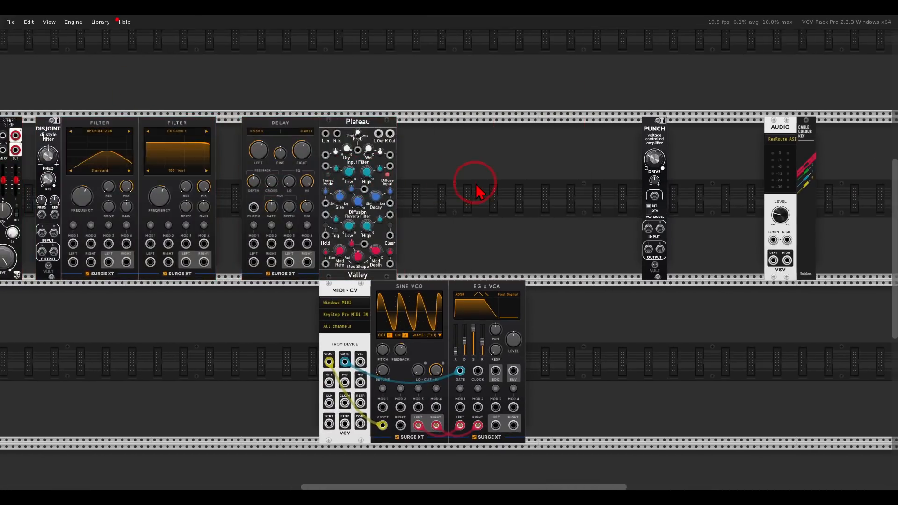
Add a Surge XT Distortion module between Plateau and Punch, and set its model to OJD.
right_click(476, 184)
left_click(430, 209)
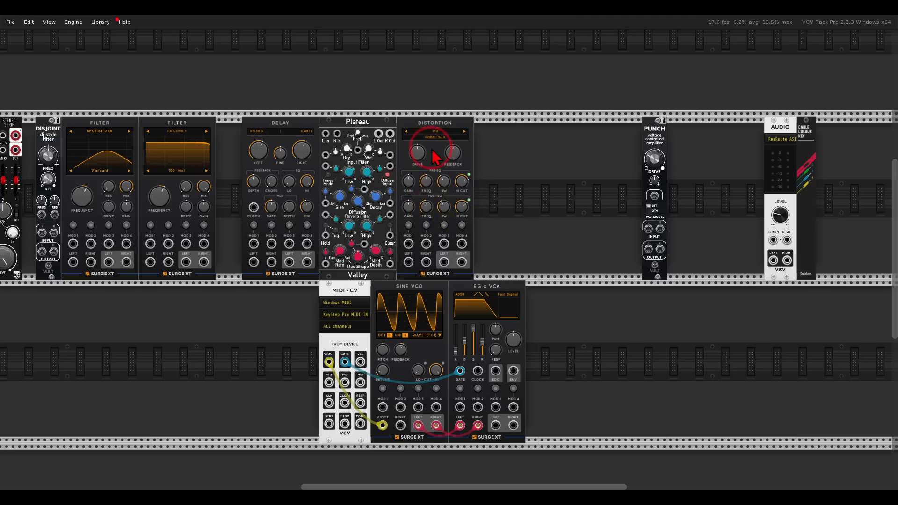
scroll(449, 145, "up", 4)
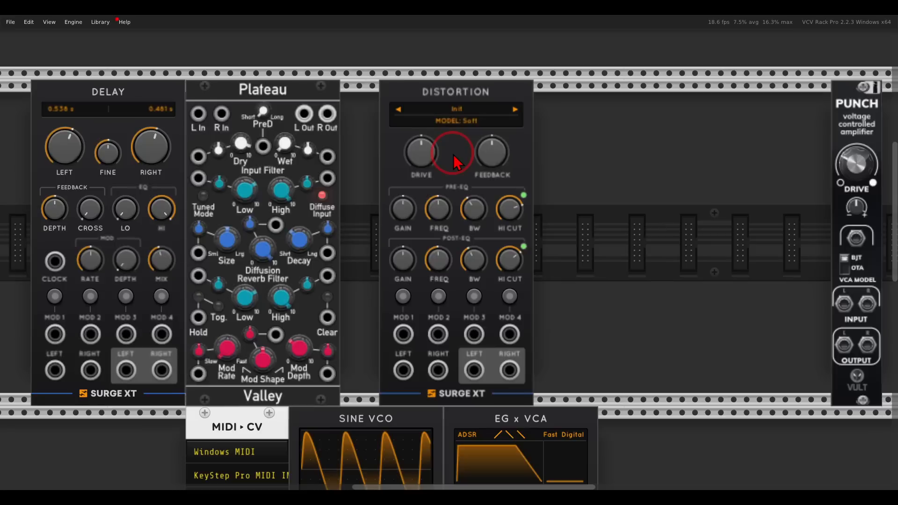
left_click(462, 126)
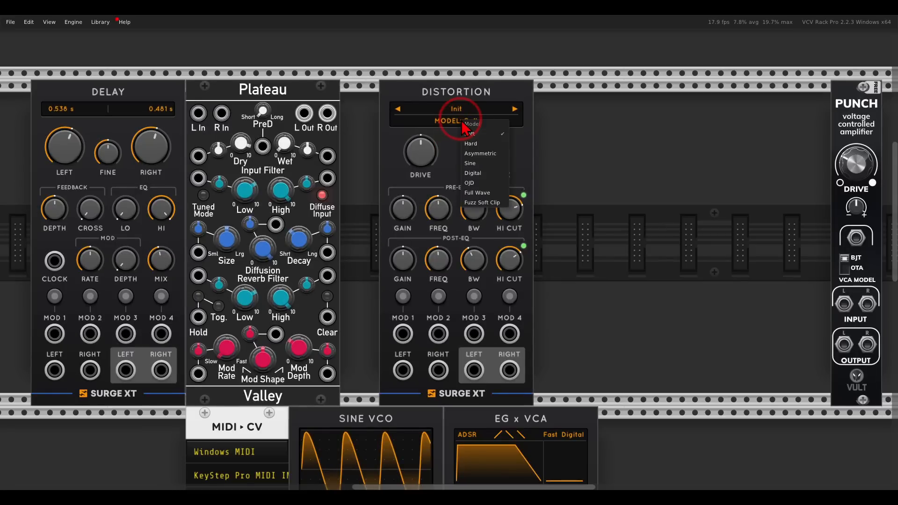
left_click(469, 184)
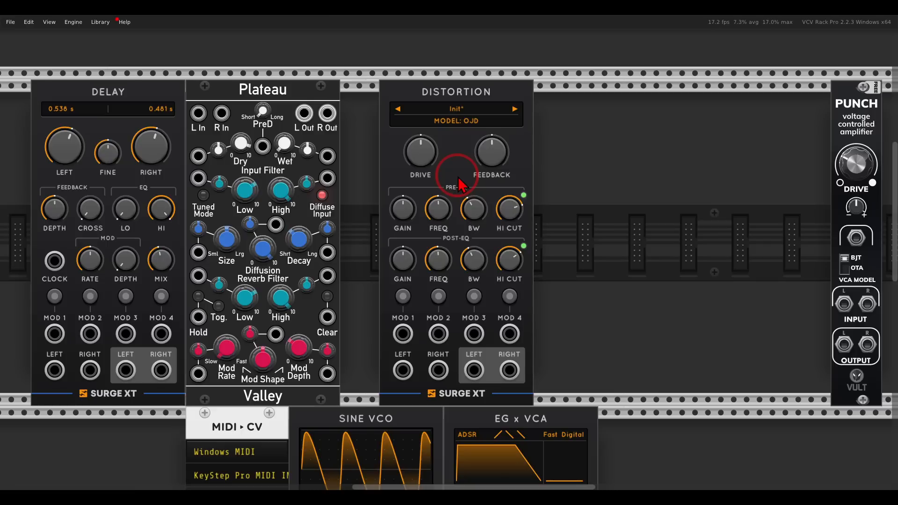
Shift Stereo Strip, Disjoint and both filters left, and add a Surge XT Mixer directly after the FX Comb + filter.
scroll(461, 187, "left", 10)
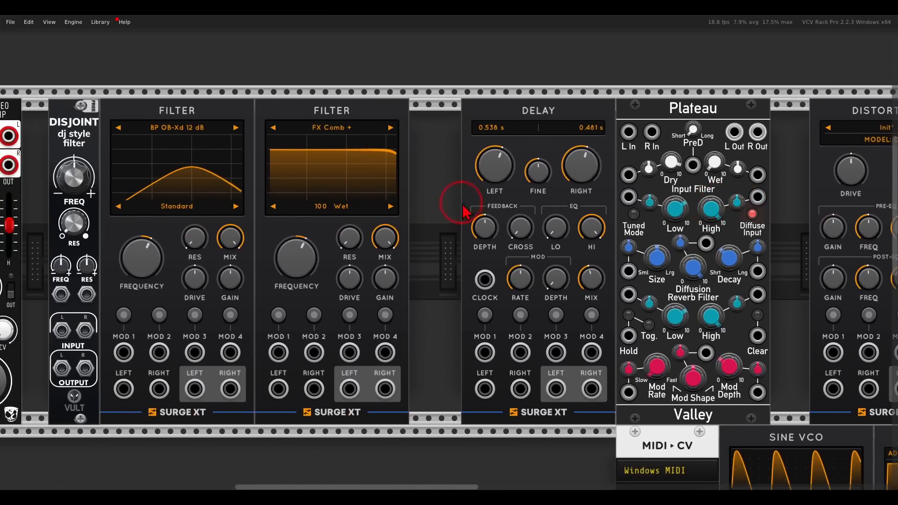
scroll(465, 212, "left", 5)
scroll(612, 196, "down", 2)
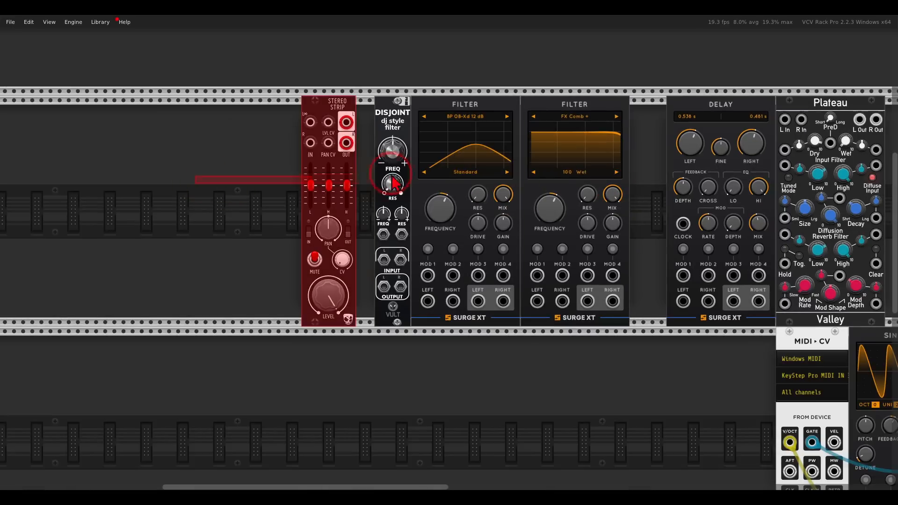
left_click_drag(391, 176, 416, 181)
left_click(526, 179)
right_click(532, 179)
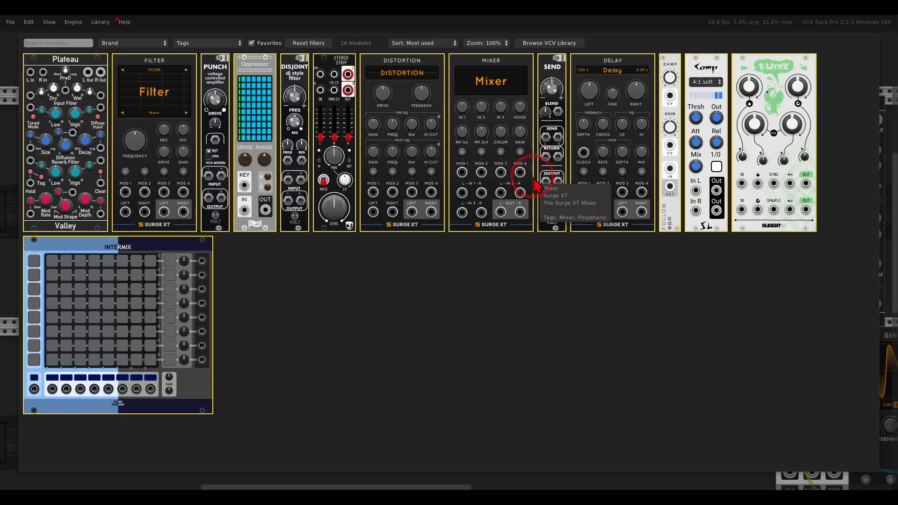
left_click(521, 143)
Patch the stereo outputs of Disjoint and both filters into the Mixer's three stereo inputs, and turn up the In 1, In 2 and In 3 levels fully.
scroll(507, 269, "up", 2)
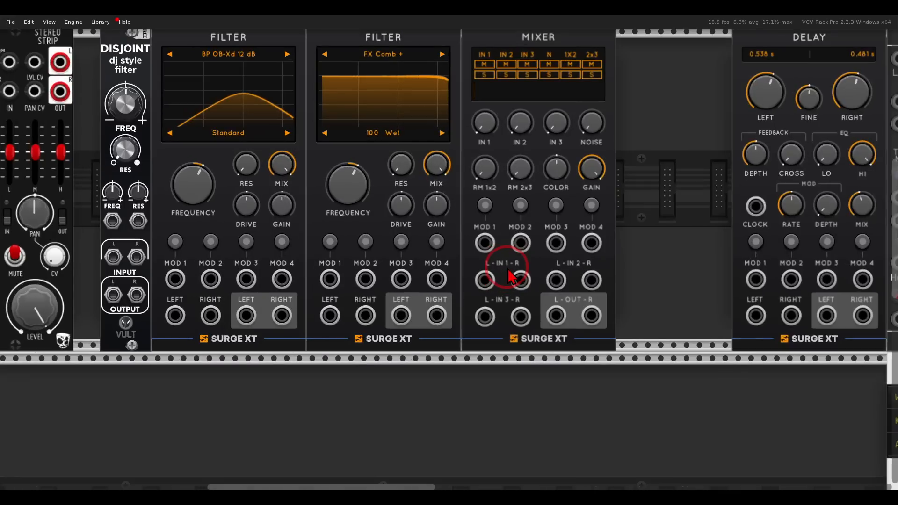
left_click_drag(467, 221, 499, 252)
left_click_drag(146, 326, 168, 326)
left_click_drag(278, 346, 313, 346)
left_click_drag(433, 346, 470, 348)
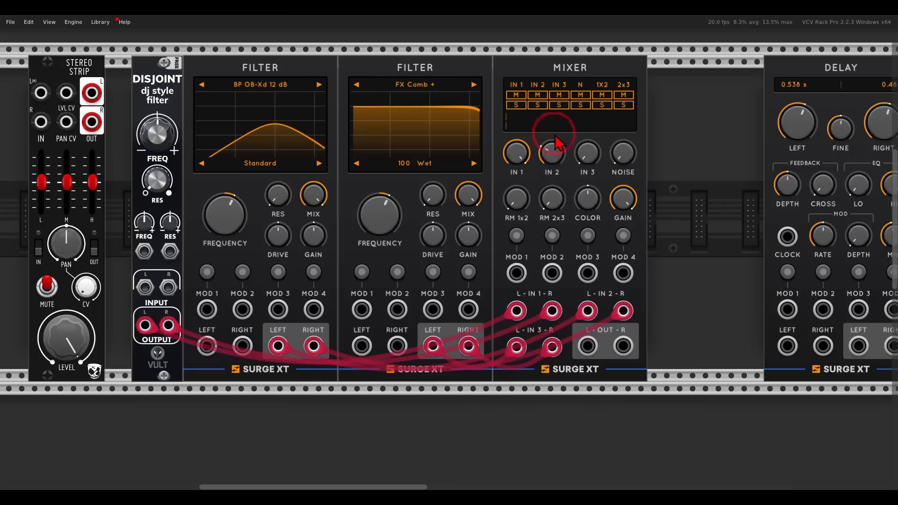
left_click_drag(553, 152, 554, 82)
left_click_drag(584, 153, 588, 97)
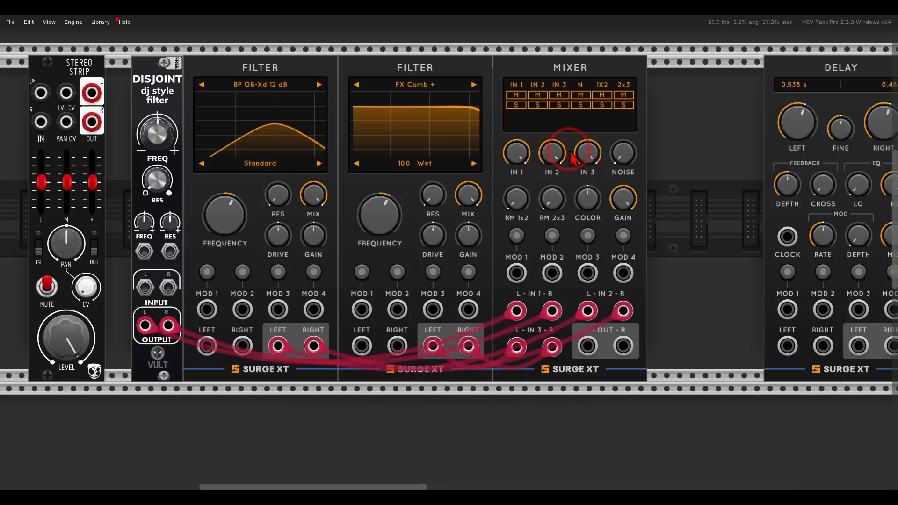
Check the routing options on the Ghost image, and add a stoermelder Intermix matrix in the row below the Mixer.
key("alt+Tab")
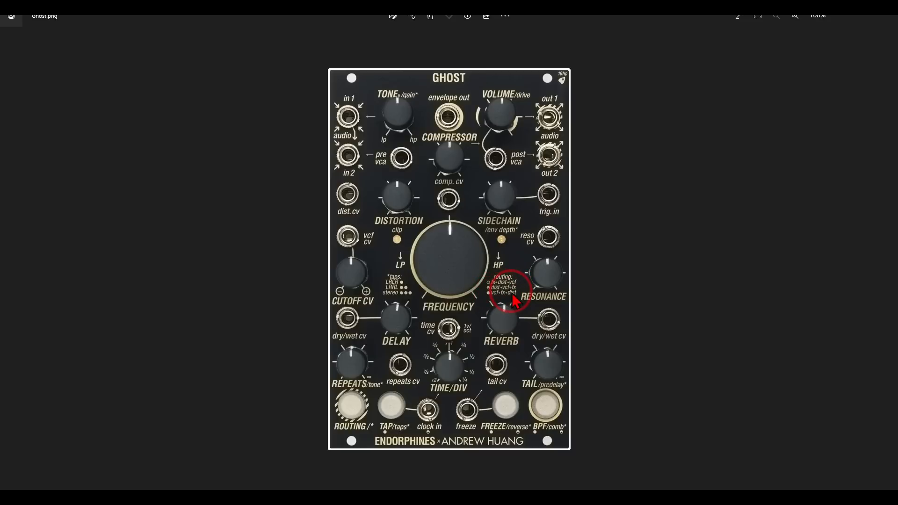
key("alt+Tab")
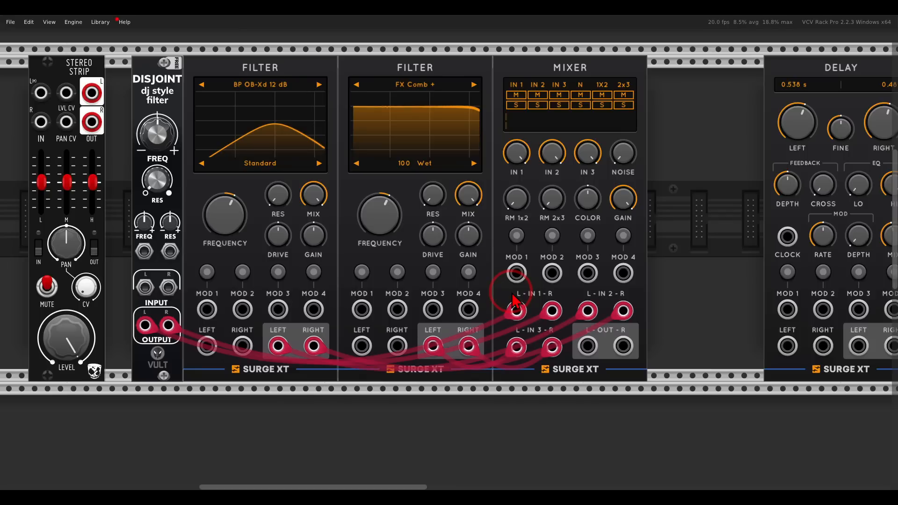
scroll(512, 293, "down", 2)
left_click_drag(529, 345, 441, 219)
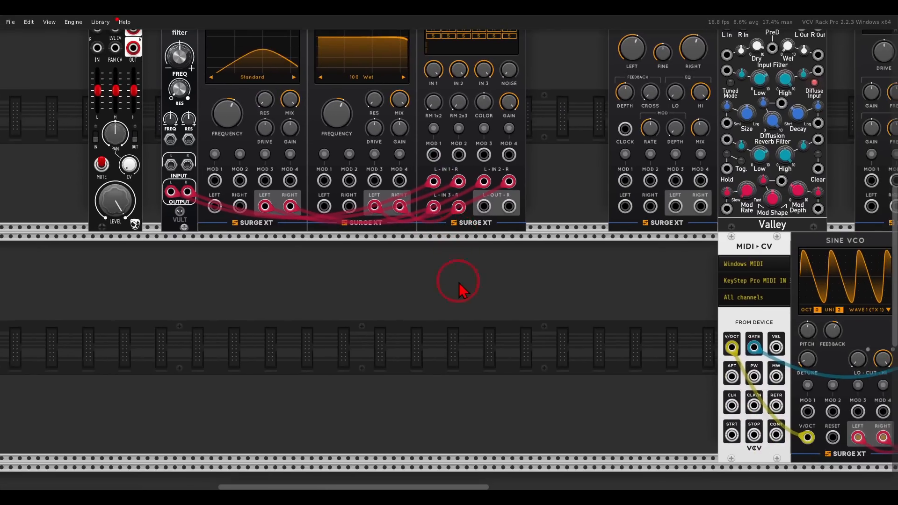
scroll(507, 313, "down", 2)
left_click_drag(505, 318, 88, 266)
right_click(427, 334)
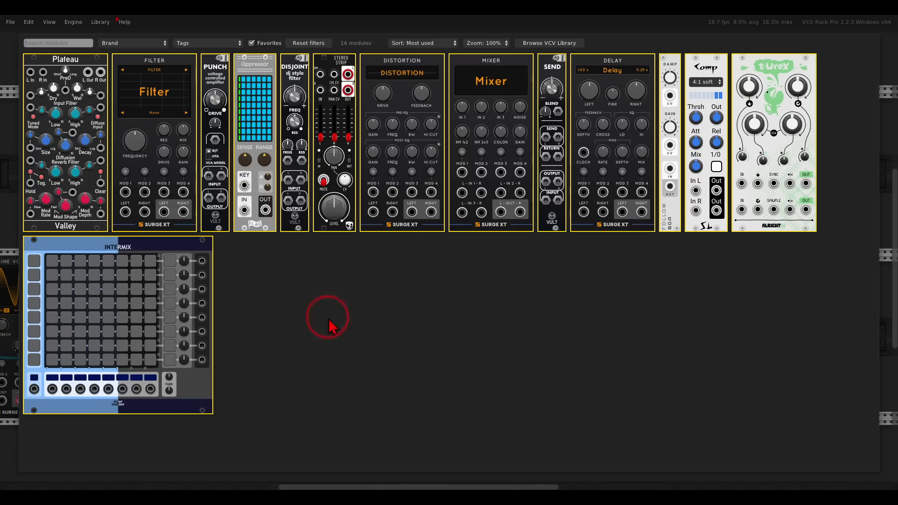
left_click(186, 312)
scroll(472, 355, "up", 2)
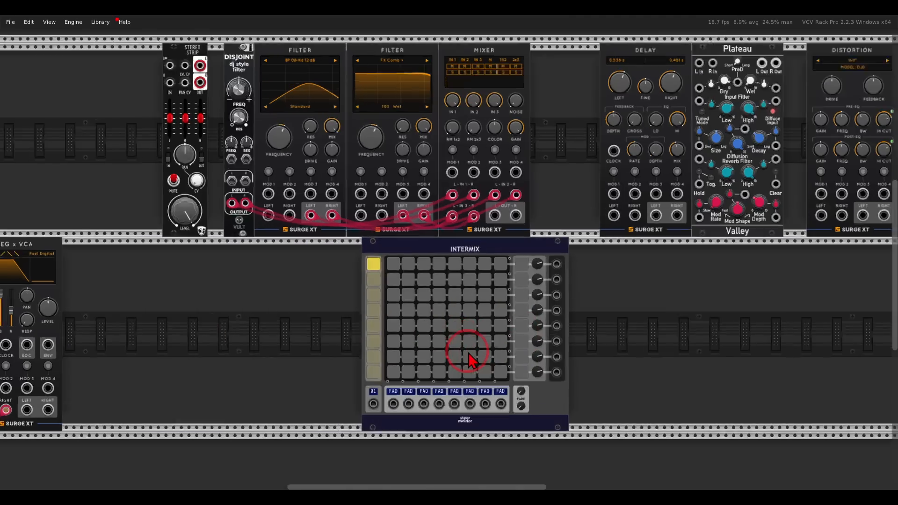
Patch the Mixer's stereo output into Intermix inputs 3 and 4, and the Delay's stereo output into the Plateau inputs.
scroll(469, 354, "up", 2)
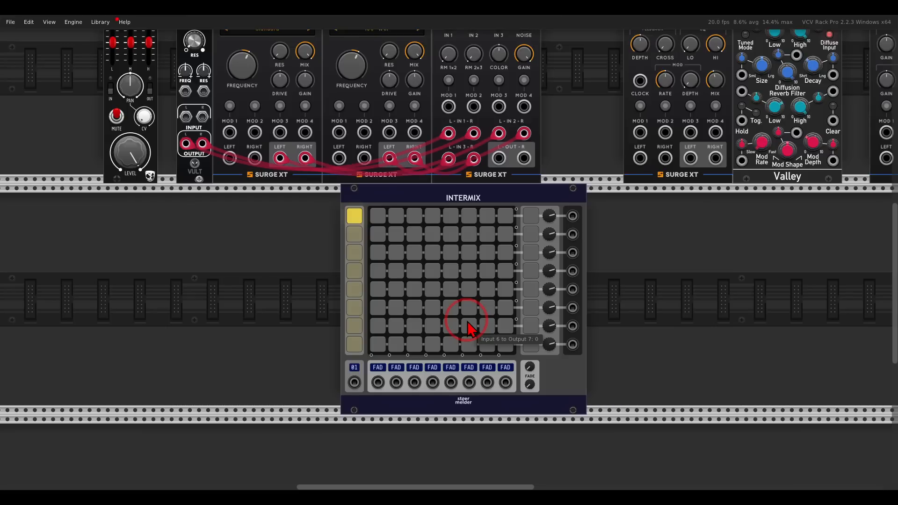
left_click_drag(498, 158, 524, 159)
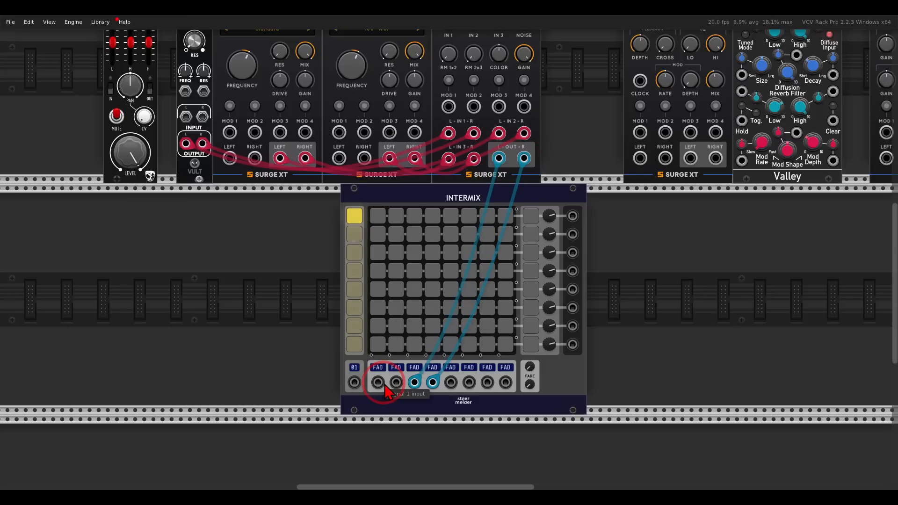
left_click_drag(705, 230, 537, 317)
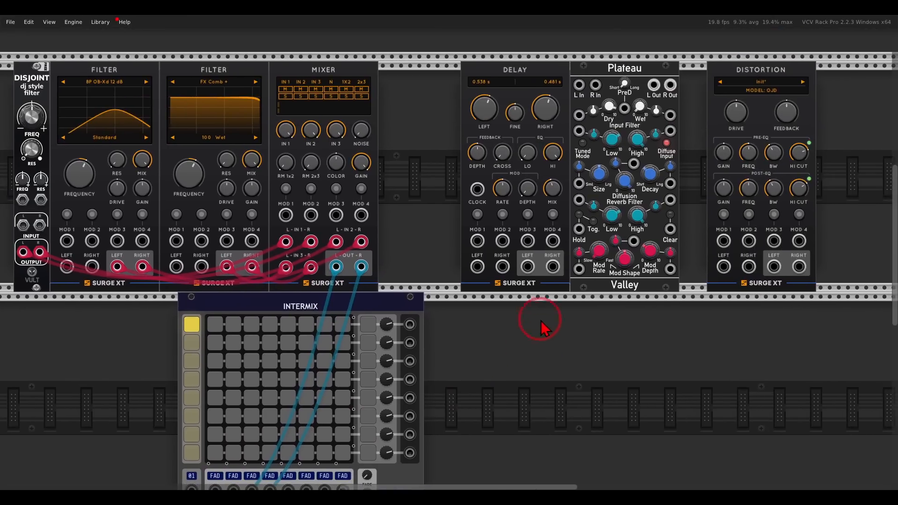
left_click_drag(527, 266, 553, 267)
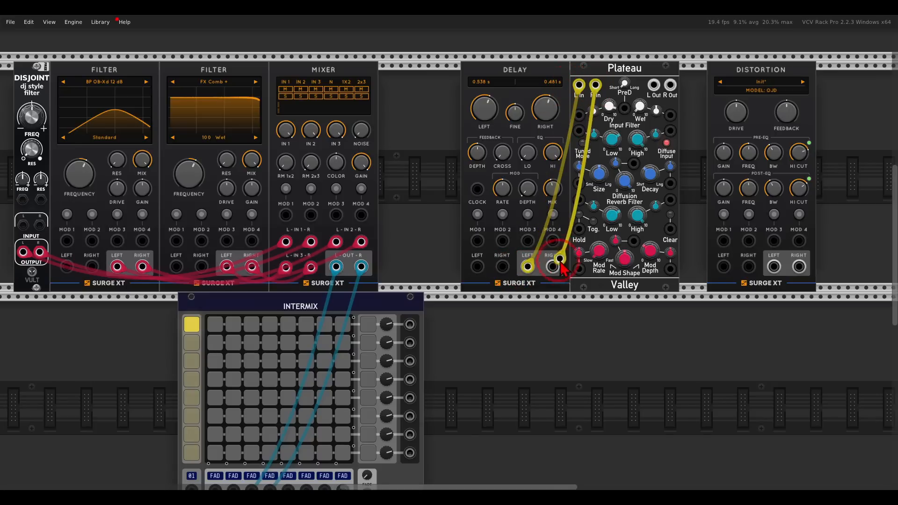
Patch the Plateau outputs into Intermix inputs 5 and 6, and the Distortion outputs into Intermix inputs 7 and 8.
left_click_drag(543, 323, 579, 286)
mouse_move(691, 48)
left_mouse_down()
mouse_move(625, 138)
mouse_move(325, 453)
mouse_move(344, 456)
mouse_move(655, 85)
mouse_move(707, 54)
left_mouse_up()
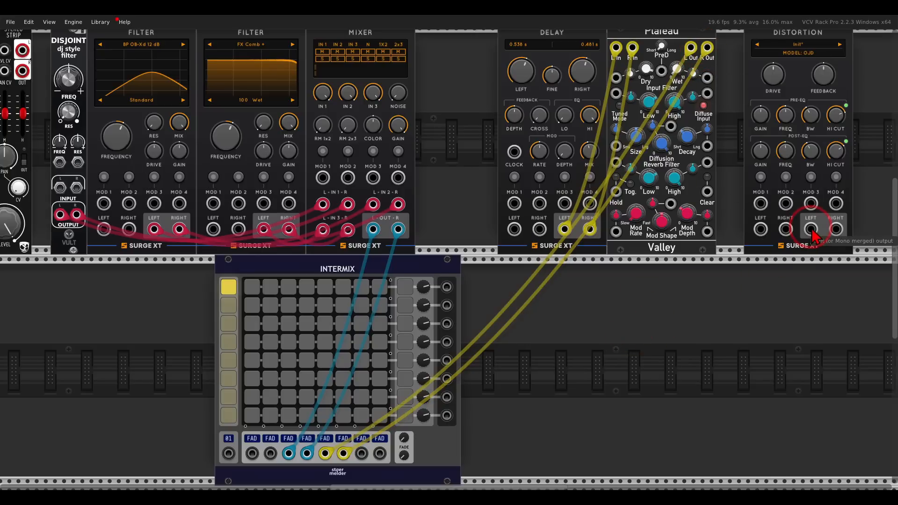
left_click_drag(811, 229, 836, 229)
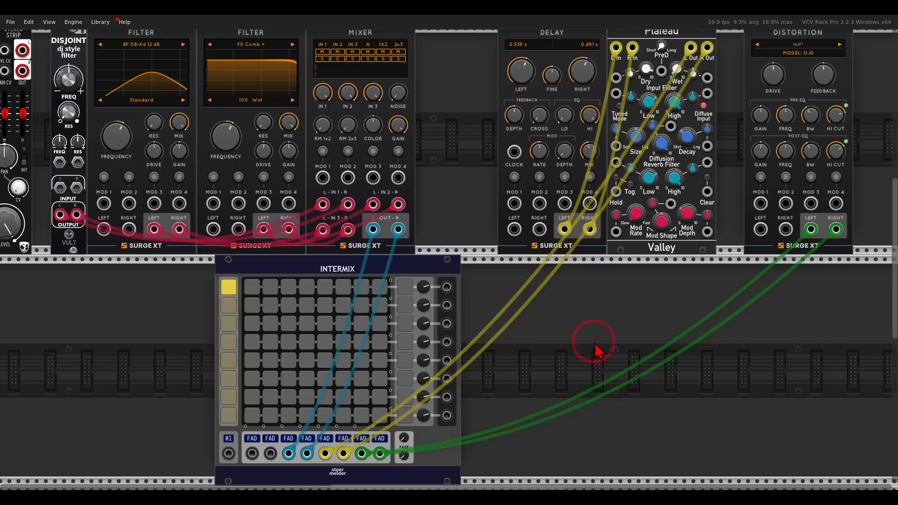
Patch Intermix outputs 3 and 4 into the left and right inputs of Disjoint and both Surge XT filters.
left_click_drag(502, 362, 554, 344)
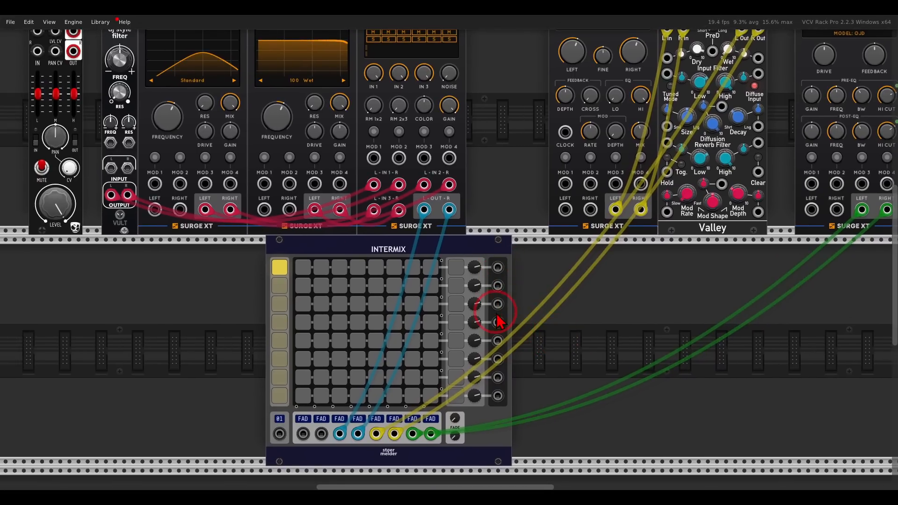
left_click_drag(497, 305, 111, 169)
mouse_move(498, 322)
left_mouse_down()
mouse_move(184, 184)
mouse_move(119, 166)
mouse_move(154, 209)
mouse_move(264, 209)
left_mouse_up()
mouse_move(128, 169)
left_mouse_down()
mouse_move(180, 210)
mouse_move(287, 209)
left_mouse_up()
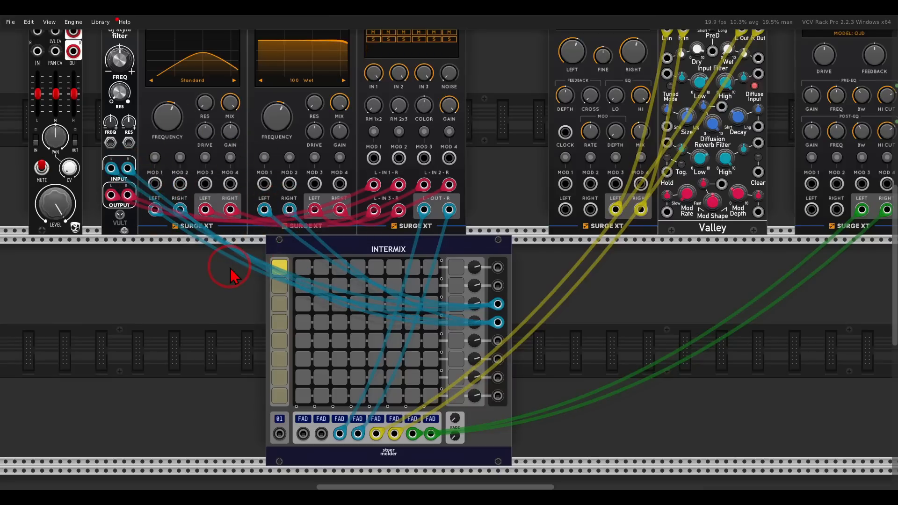
Patch Intermix outputs 5 and 6 into the Delay's inputs, and outputs 7 and 8 into the Distortion's inputs.
mouse_move(498, 341)
left_mouse_down()
mouse_move(547, 297)
mouse_move(565, 210)
mouse_move(589, 228)
mouse_move(514, 364)
mouse_move(498, 359)
left_mouse_up()
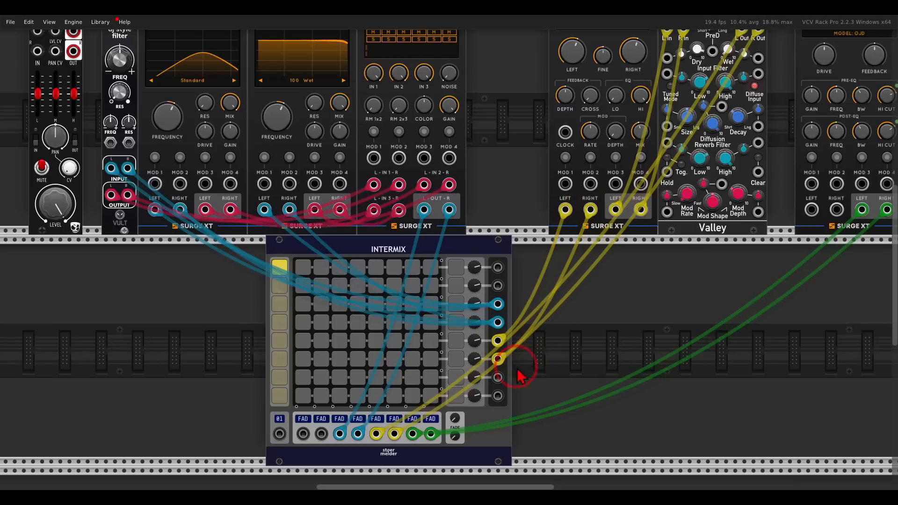
left_click_drag(498, 377, 498, 396)
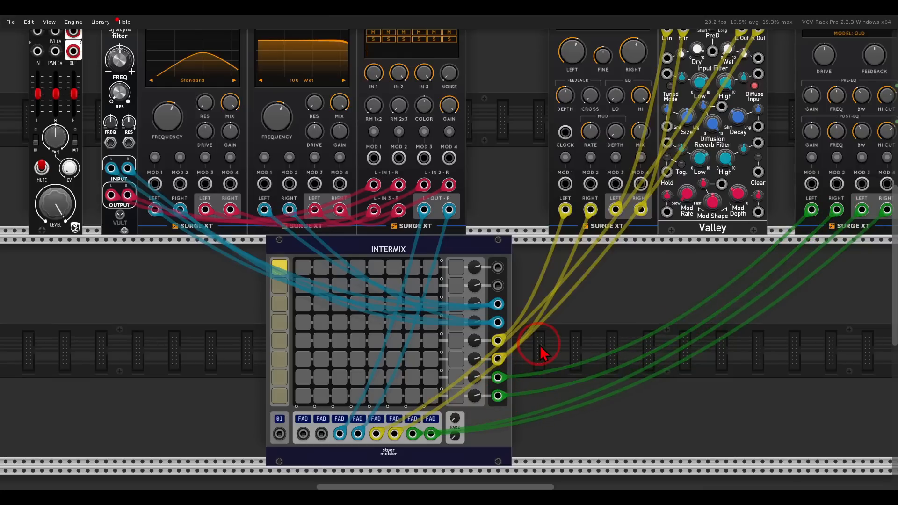
Patch Intermix outputs 1 and 2 into the left and right inputs of the Punch amplifier.
left_click_drag(596, 328, 314, 364)
mouse_move(215, 303)
left_mouse_down()
mouse_move(856, 269)
mouse_move(840, 198)
mouse_move(655, 271)
mouse_move(282, 342)
mouse_move(215, 321)
left_mouse_up()
left_click_drag(254, 379, 541, 306)
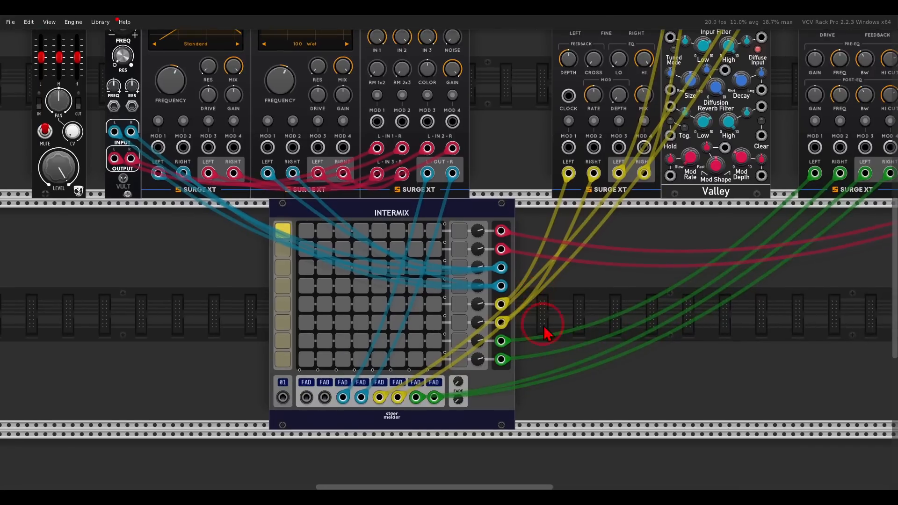
Patch the EG x VCA's left and right outputs into the Stereo Strip's inputs.
left_click_drag(540, 362, 660, 368)
scroll(320, 306, "down", 1)
left_click_drag(270, 309, 454, 296)
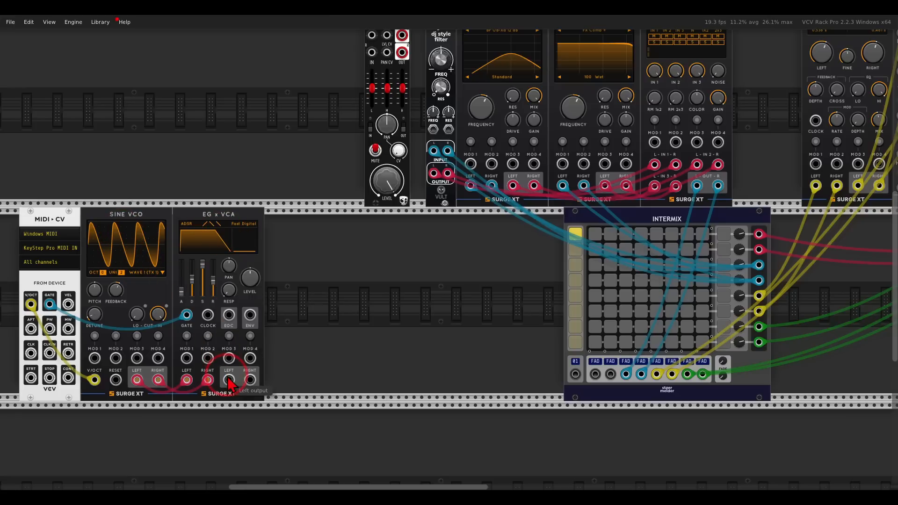
left_click_drag(230, 380, 250, 415)
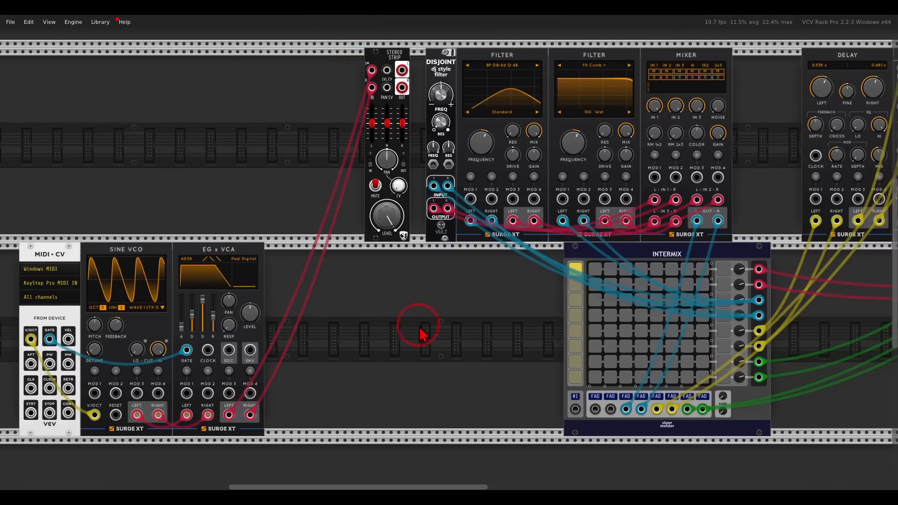
Patch the Stereo Strip's left and right outputs into Intermix inputs 1 and 2.
left_click_drag(421, 330, 253, 308)
left_click_drag(222, 64, 222, 82)
left_click_drag(397, 353, 291, 281)
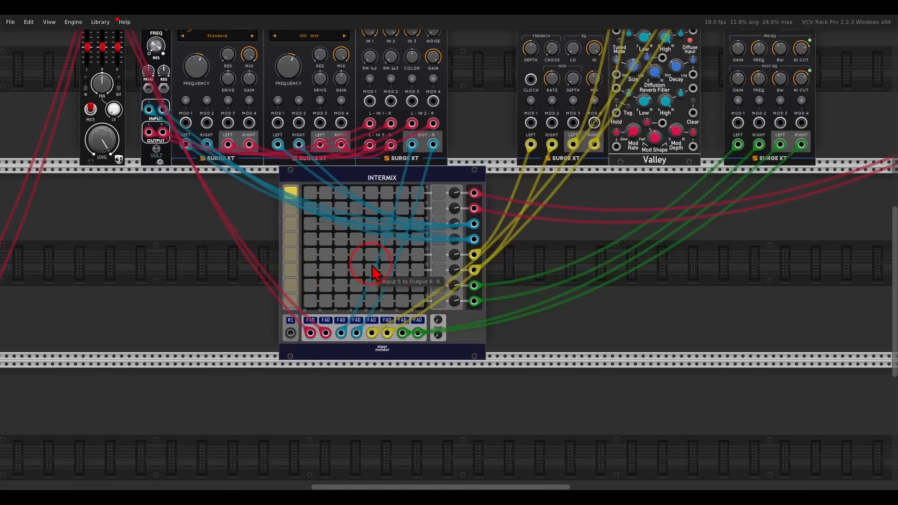
Patch the Punch amplifier's left and right outputs into the Audio module's L/MON and RIGHT inputs.
scroll(371, 264, "up", 4)
scroll(373, 271, "down", 3)
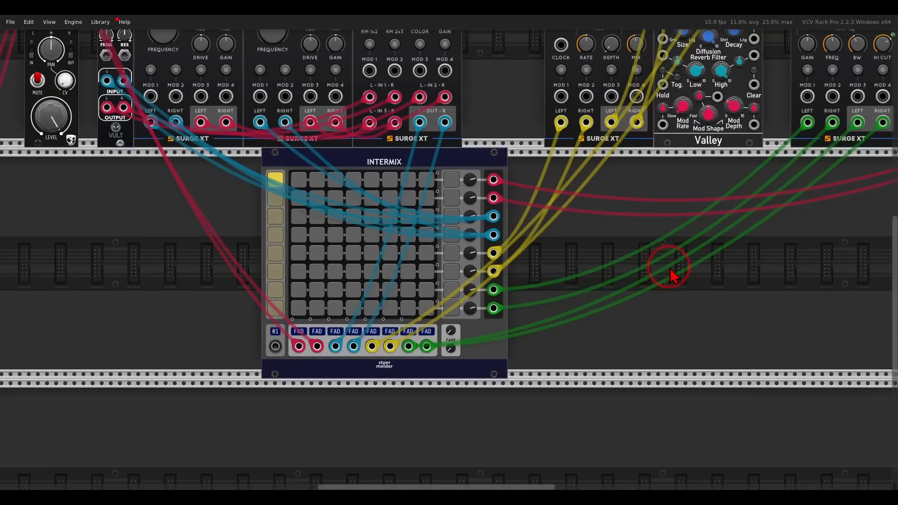
left_click_drag(671, 266, 180, 391)
left_click_drag(649, 212, 671, 220)
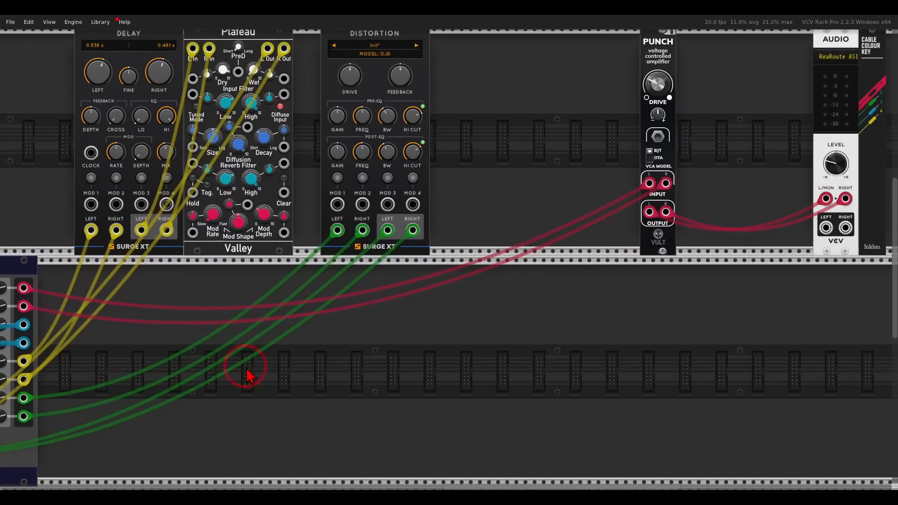
Check the first routing order on the Ghost reference image and route Intermix inputs 1 and 2 to outputs 5 and 6 in scene 1.
left_click_drag(199, 371, 718, 263)
scroll(465, 280, "up", 4)
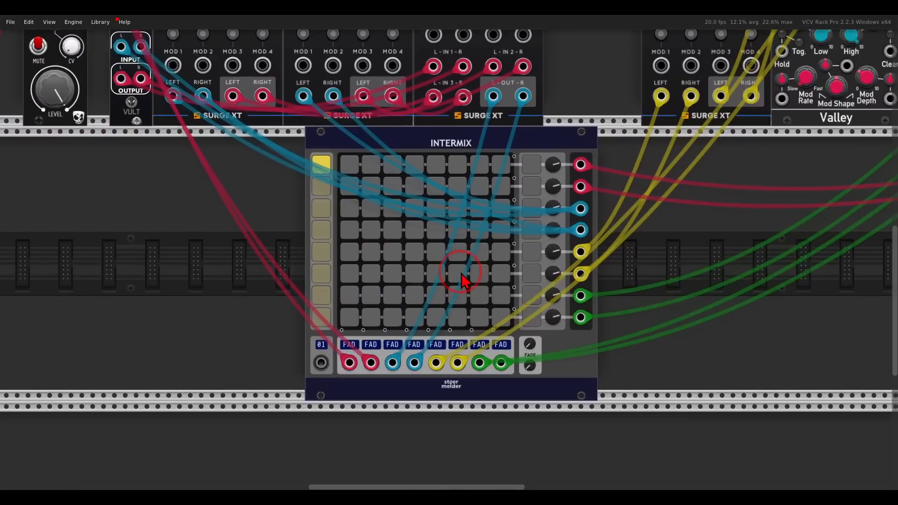
left_click_drag(462, 281, 483, 286)
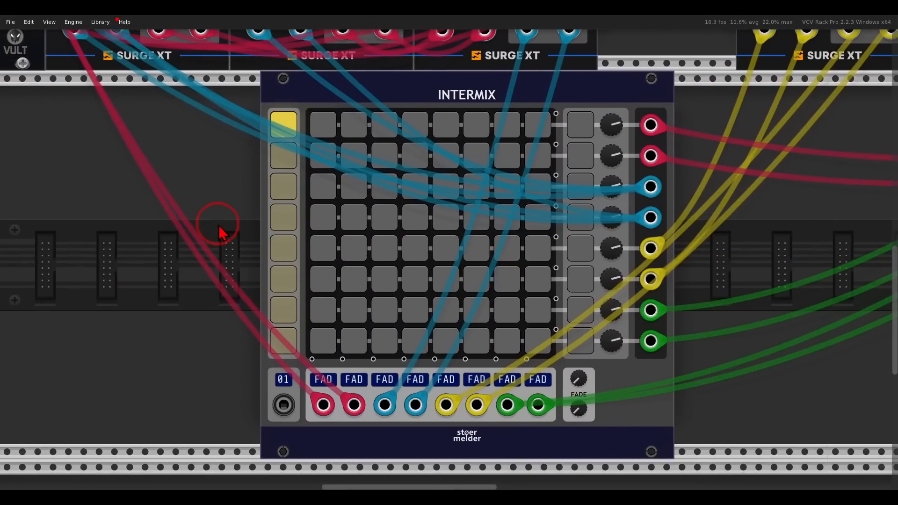
key("alt+Tab")
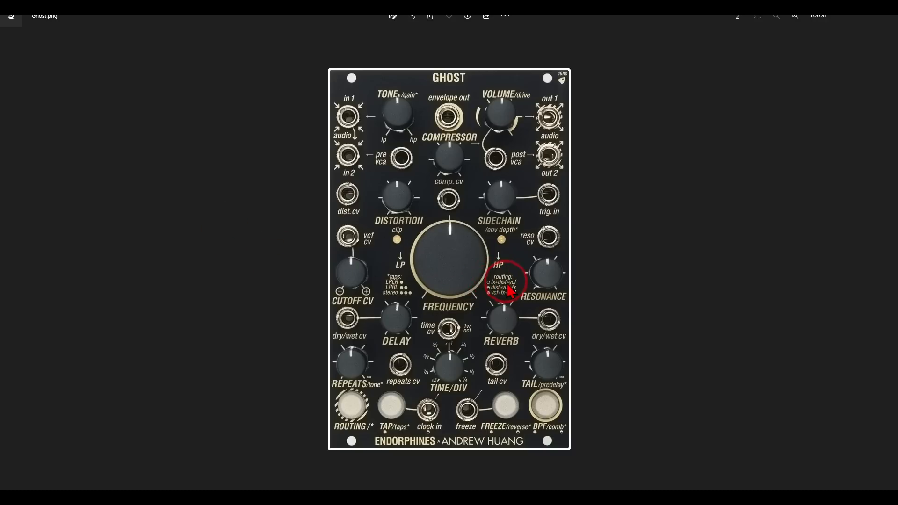
key("alt+Tab")
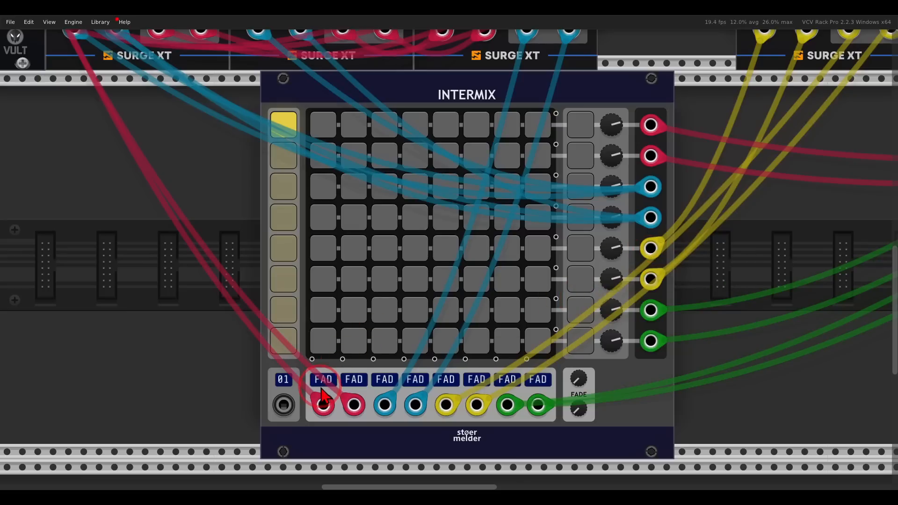
left_click(323, 252)
left_click(348, 282)
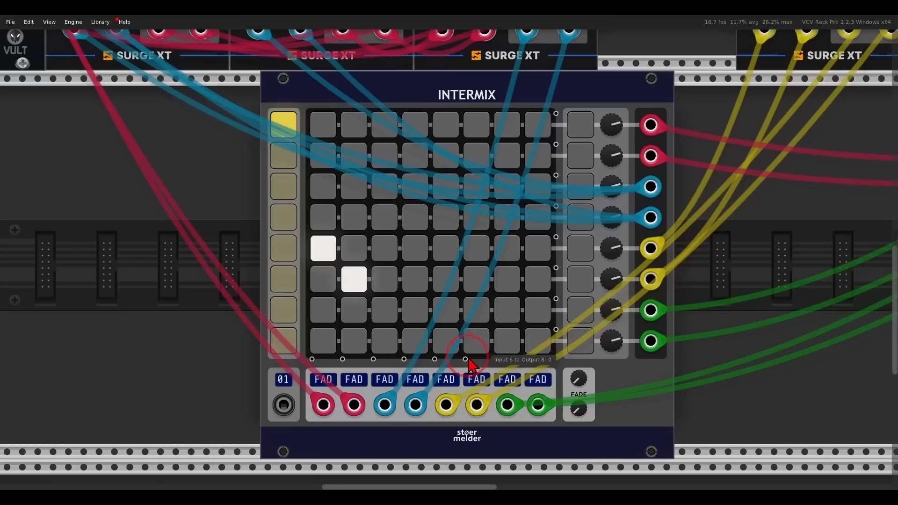
Route Intermix inputs 5 and 6 to outputs 7 and 8, and inputs 7 and 8 to outputs 3 and 4.
left_click(446, 315)
left_click(469, 344)
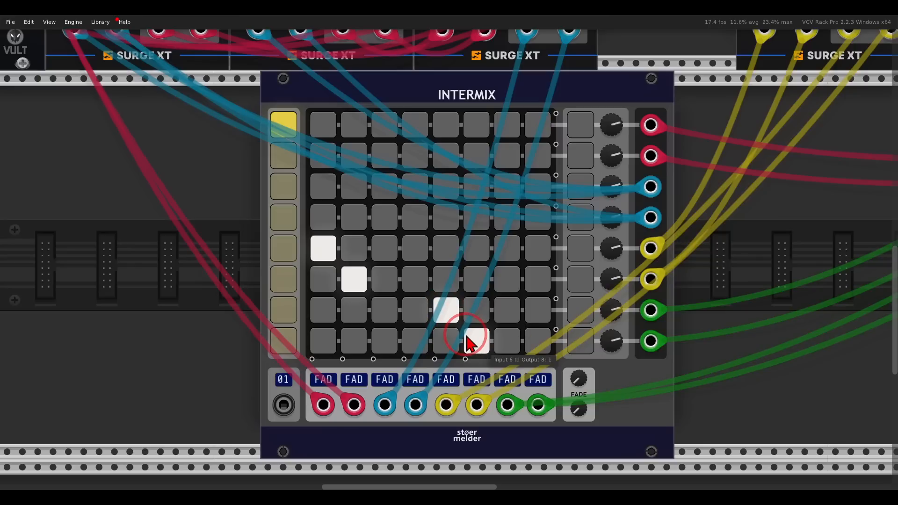
left_click(509, 190)
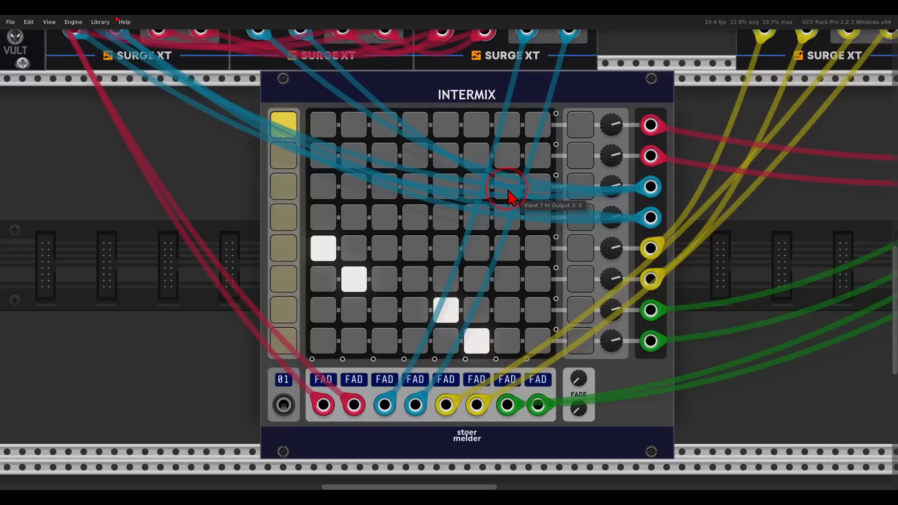
left_click(531, 217)
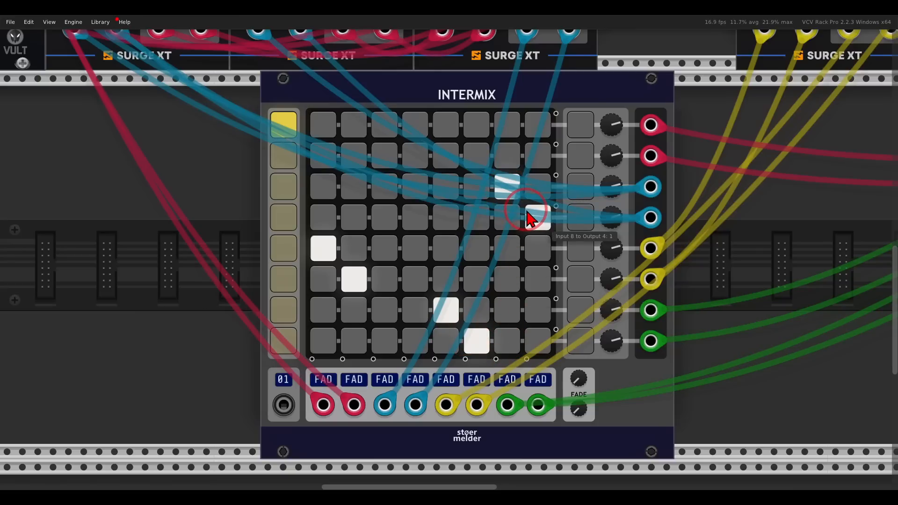
Solo input 1 on the Surge XT Mixer.
scroll(420, 206, "down", 2)
left_click_drag(281, 160, 365, 364)
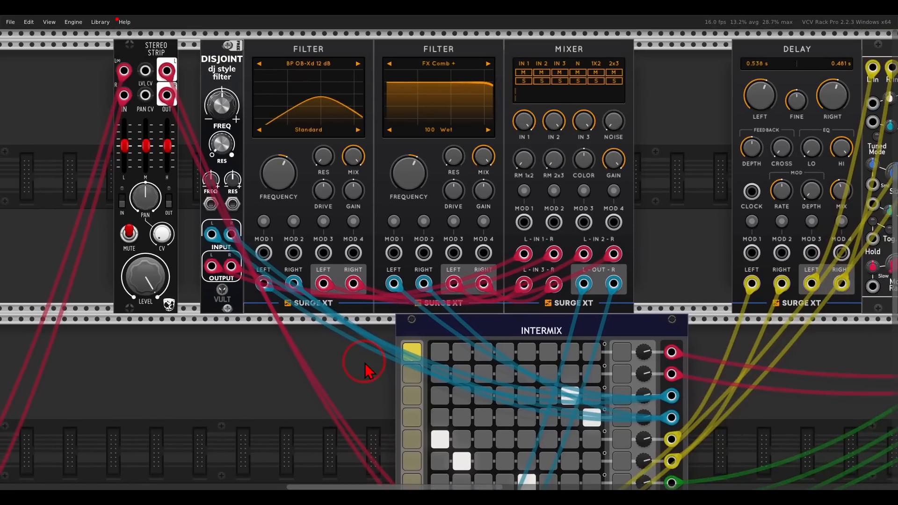
left_click(523, 80)
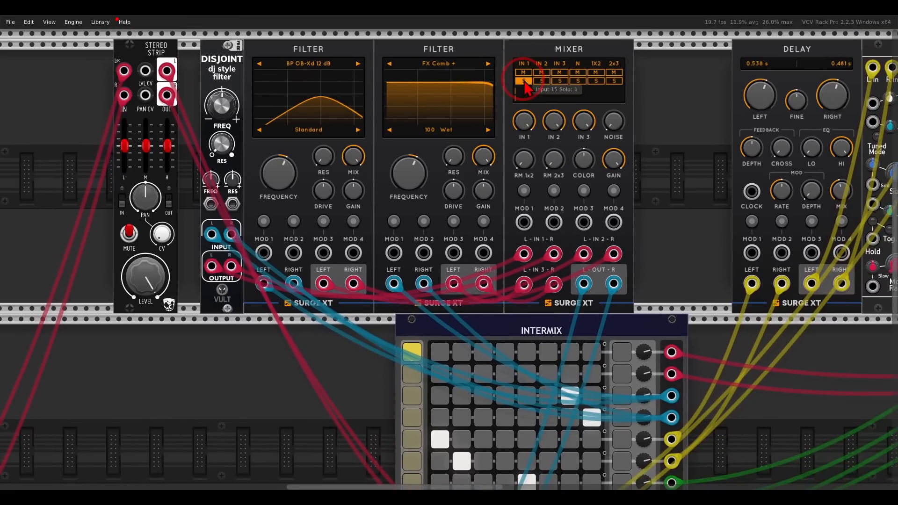
Complete the Intermix scene 1 chain by routing inputs 3 and 4 to outputs 1 and 2.
left_click_drag(602, 333, 530, 152)
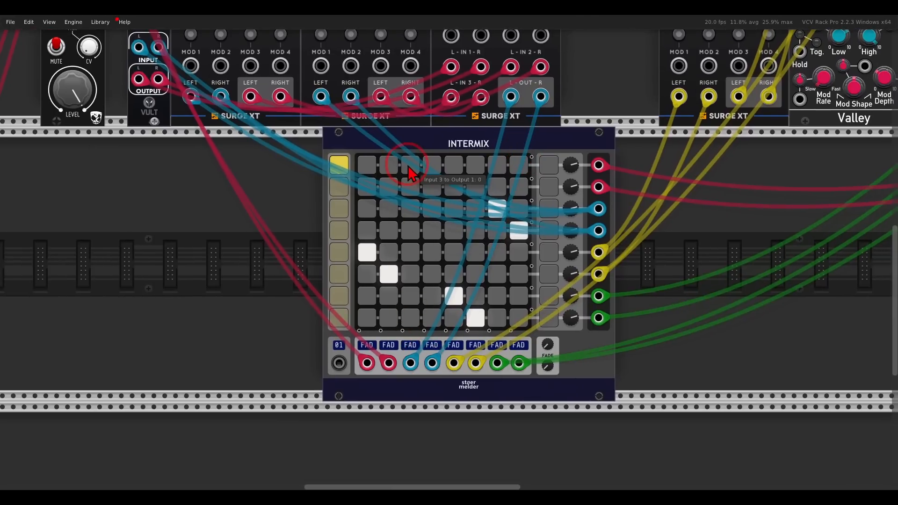
left_click(411, 169)
left_click(433, 188)
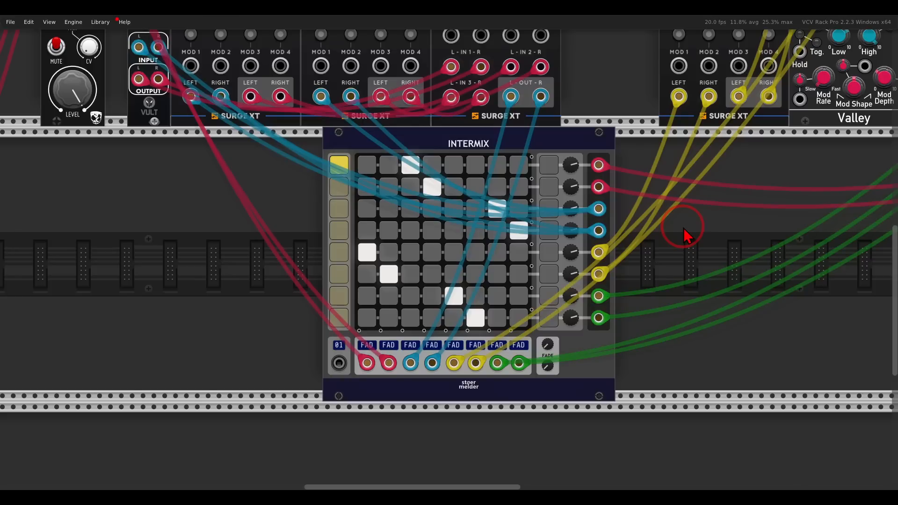
Shape the Stereo Strip's tone with less low shelf, more mid and 4.35 dB of high shelf gain, and adjust the Disjoint filter's FREQ.
left_click_drag(254, 195, 576, 385)
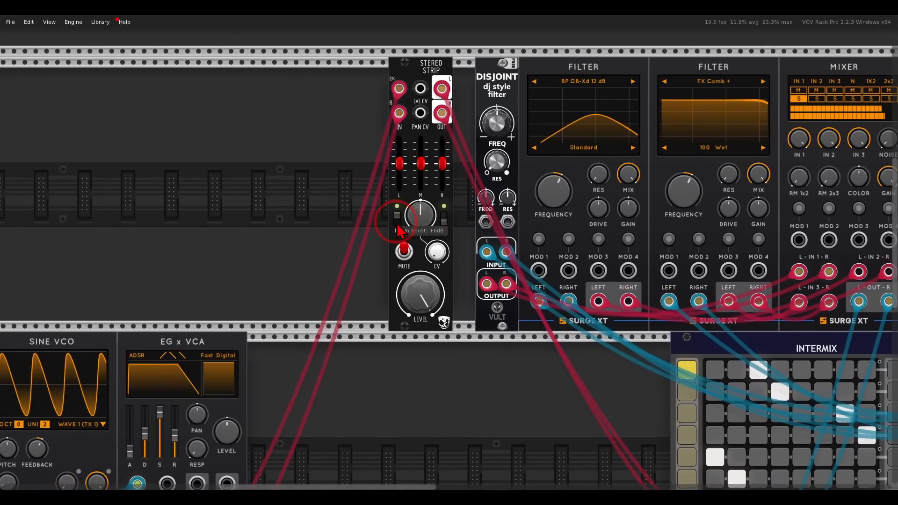
left_click(397, 223)
left_click_drag(401, 169, 442, 163)
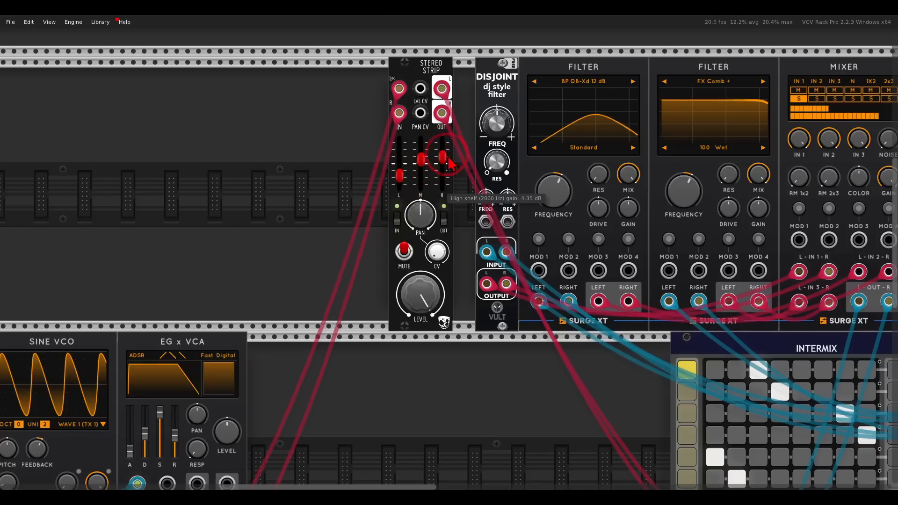
mouse_move(507, 135)
left_mouse_down()
mouse_move(503, 149)
mouse_move(491, 10)
mouse_move(503, 155)
mouse_move(494, 126)
left_mouse_up()
Set the Delay's left time to 0.386 s and raise the Plateau reverb's Wet level.
left_click_drag(889, 220, 306, 225)
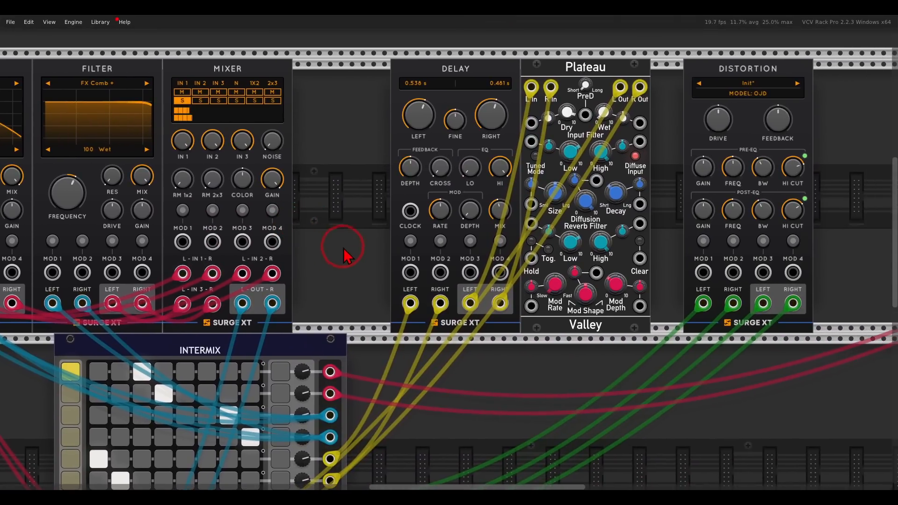
left_click_drag(419, 113, 422, 126)
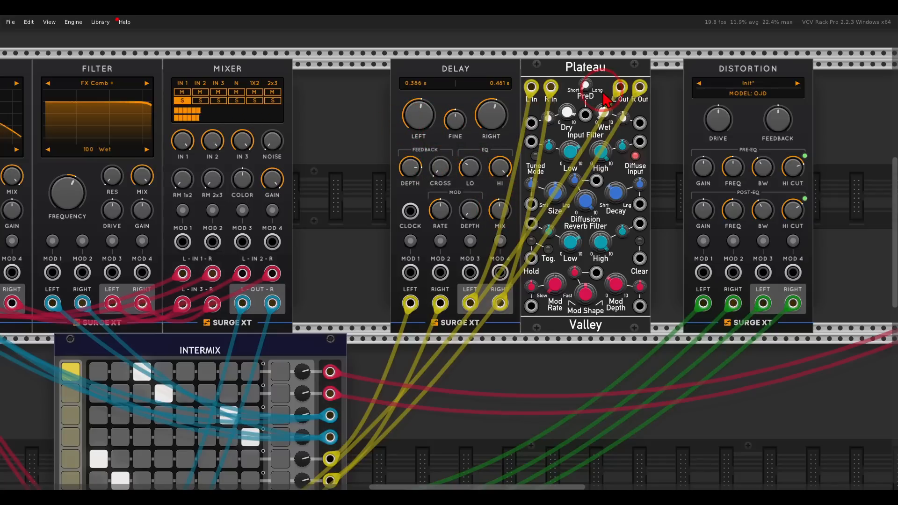
left_click_drag(606, 110, 603, 68)
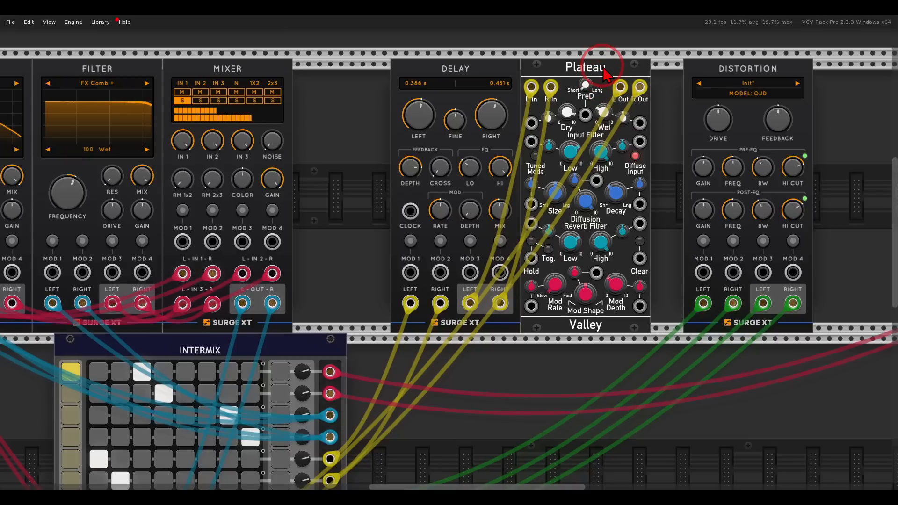
Raise the Distortion's Drive and adjust the Disjoint filter's RES and FREQ knobs.
mouse_move(721, 120)
left_click_drag(711, 123, 697, 101)
left_click_drag(361, 180, 692, 191)
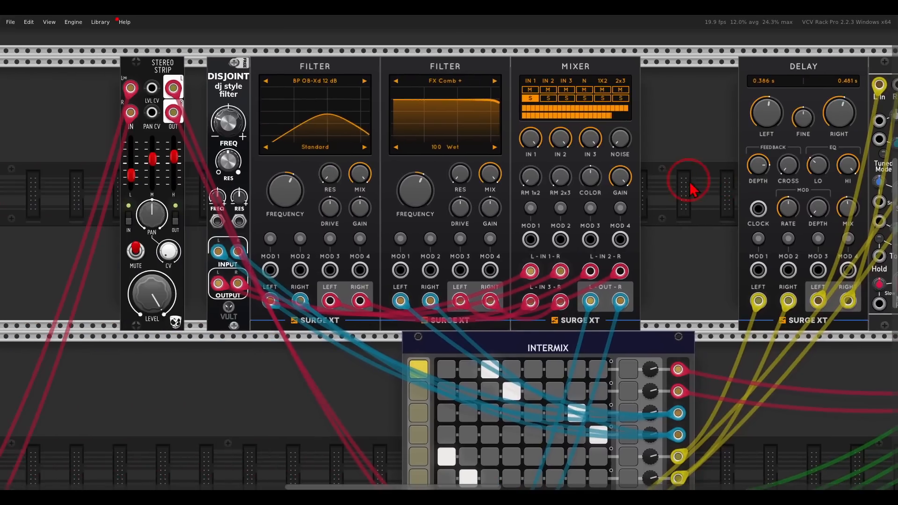
left_click(226, 143)
left_click_drag(226, 143, 222, 112)
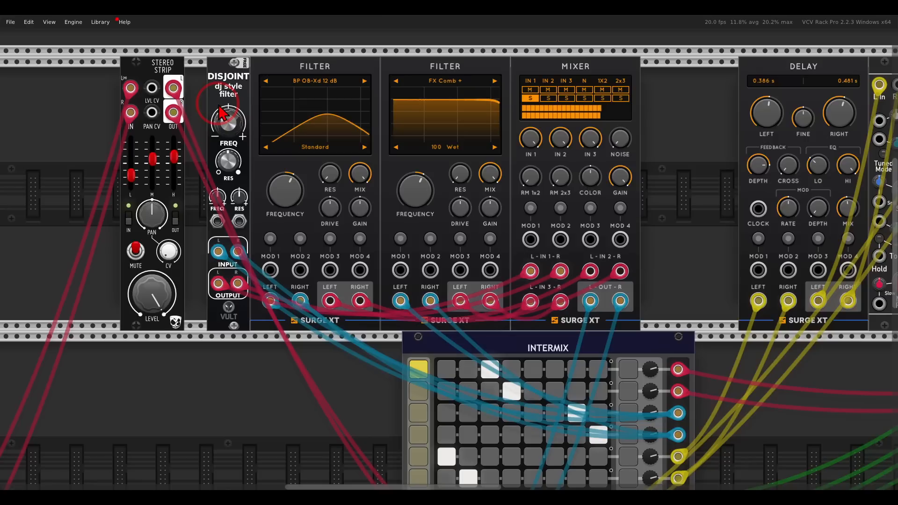
mouse_move(229, 117)
left_mouse_down()
mouse_move(228, 165)
mouse_move(225, 105)
left_mouse_up()
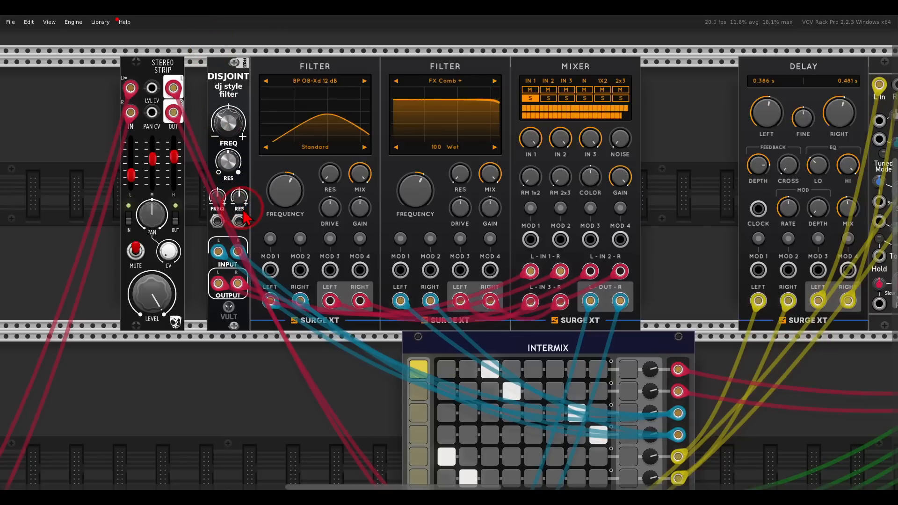
Switch the Intermix to scene 2 and check the second routing order on the Ghost reference image.
scroll(681, 260, "right", 10)
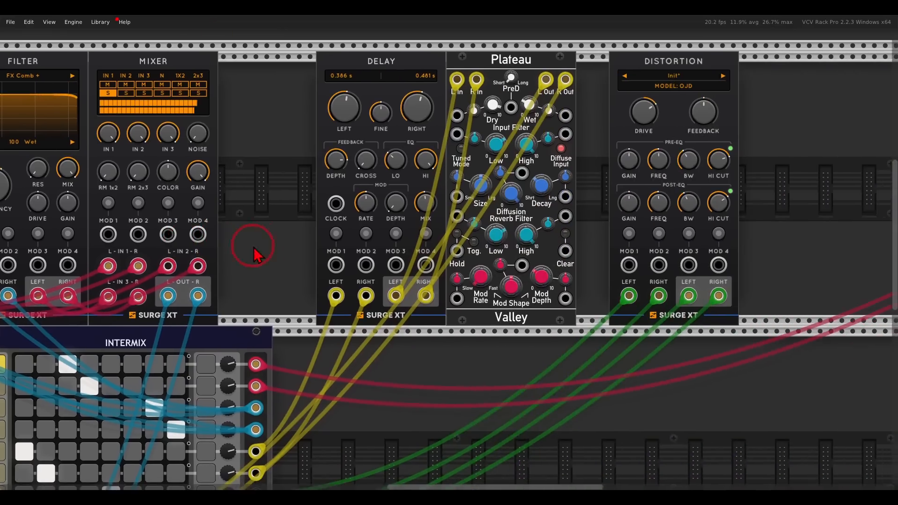
scroll(456, 229, "right", 2)
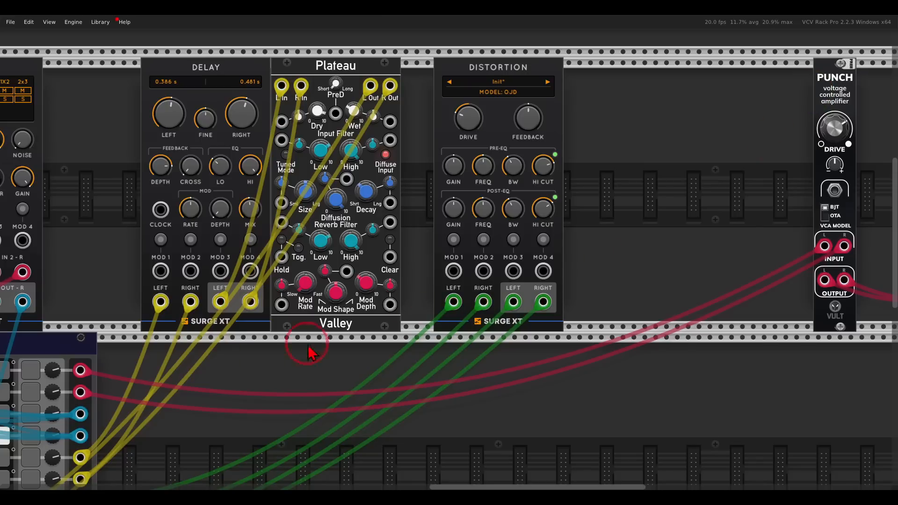
left_click_drag(140, 372, 621, 165)
scroll(395, 260, "up", 1)
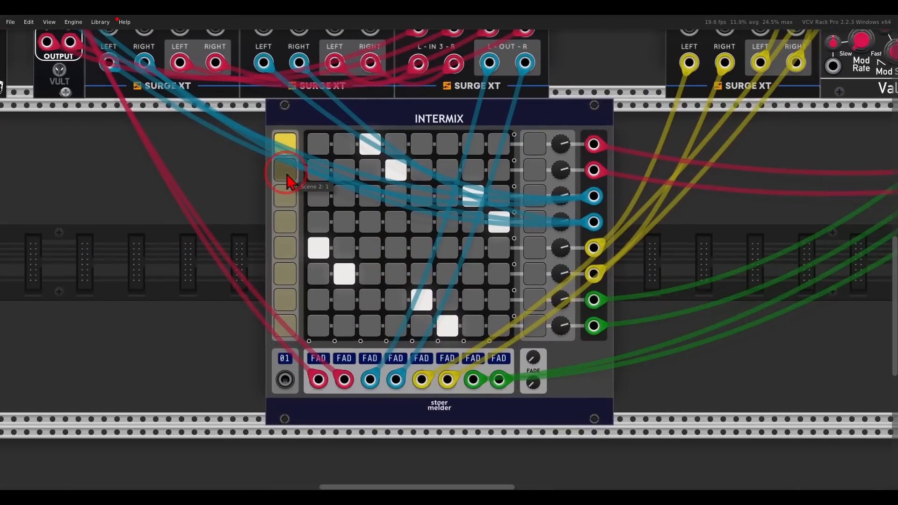
left_click(286, 177)
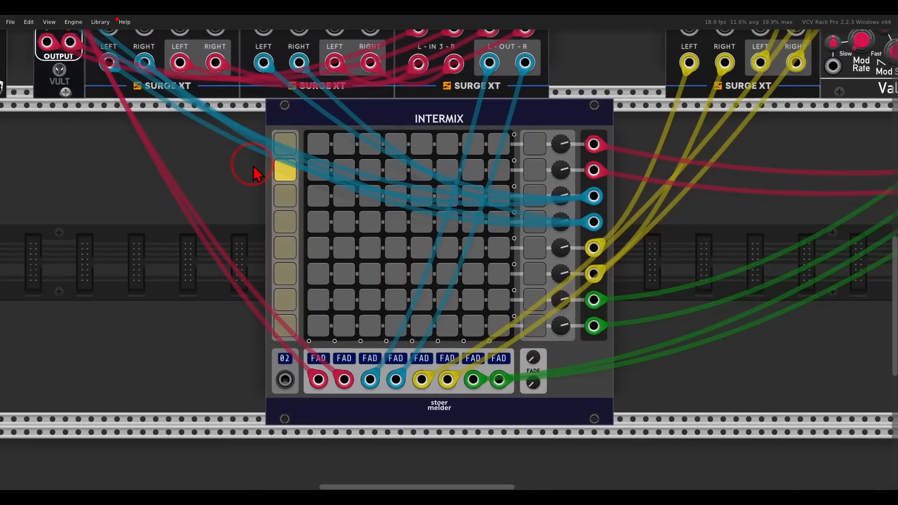
key("alt+Tab")
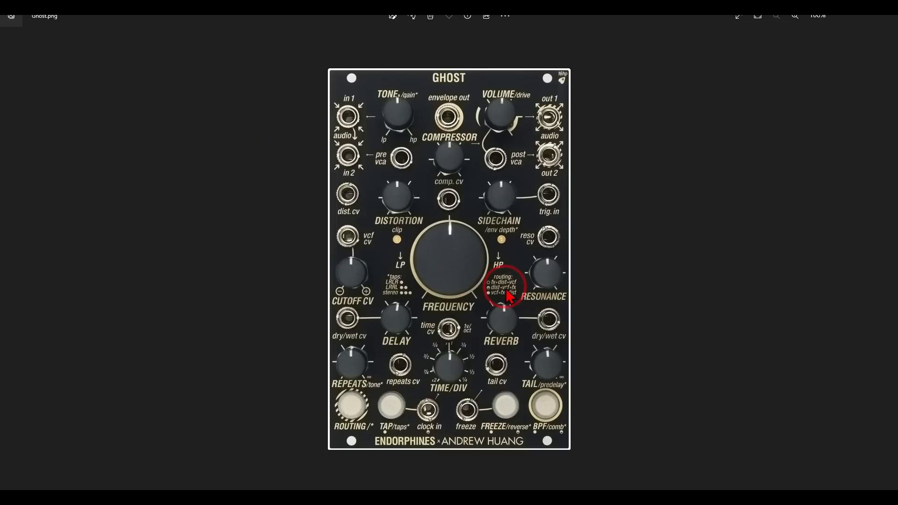
key("alt+Tab")
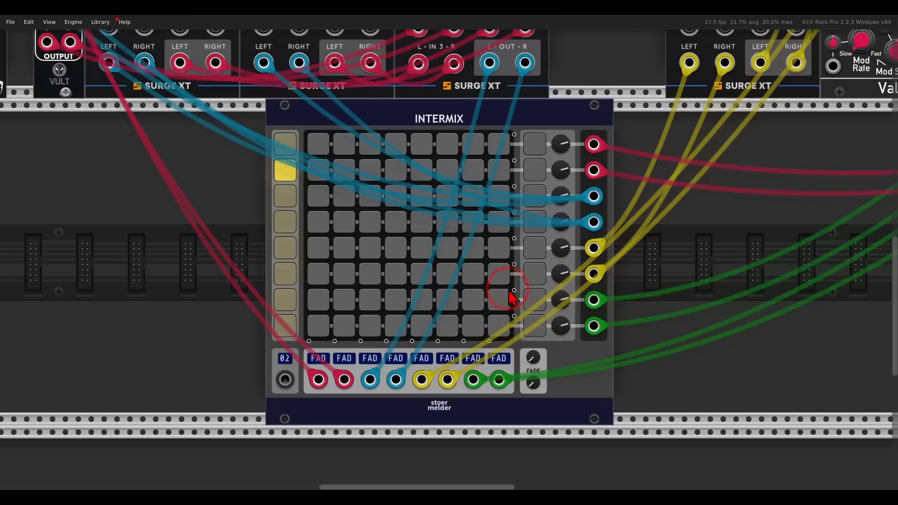
In Intermix scene 2, route inputs 1 and 2 to outputs 7 and 8, and inputs 7 and 8 to outputs 3 and 4.
left_click(317, 306)
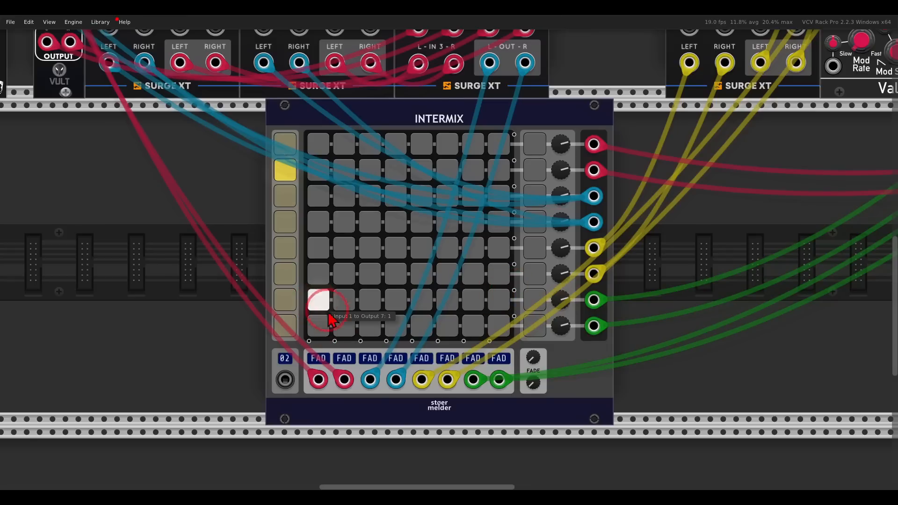
left_click(343, 328)
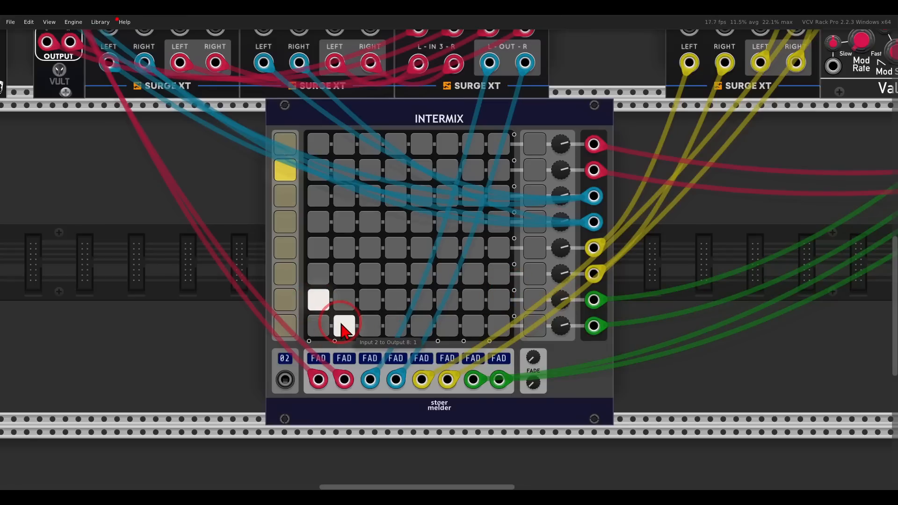
left_click(474, 198)
left_click(497, 223)
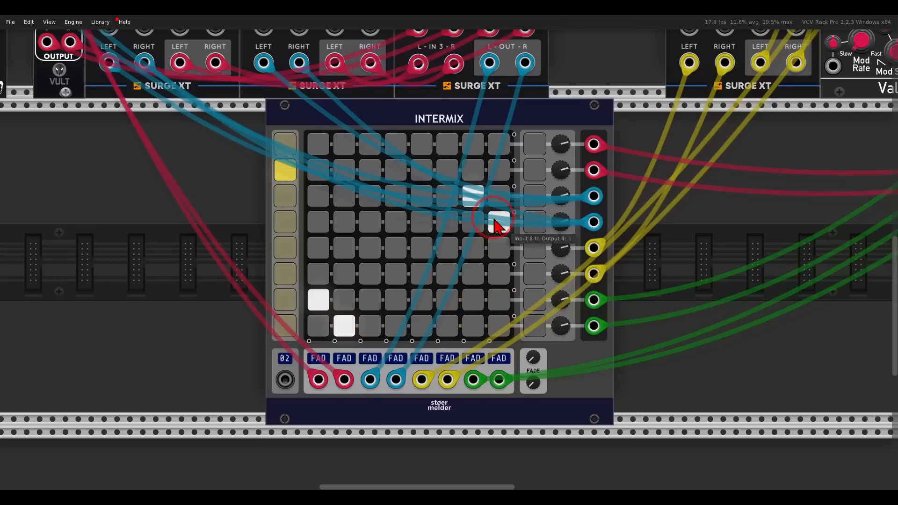
In Intermix scene 2, route inputs 3 and 4 to outputs 5 and 6, and inputs 5 and 6 to outputs 1 and 2.
left_click(371, 249)
left_click(394, 274)
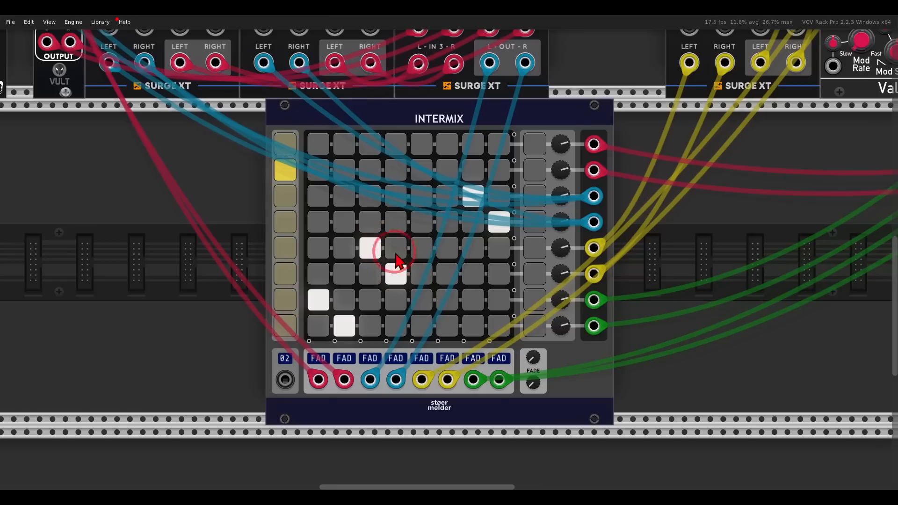
left_click(421, 145)
left_click(445, 170)
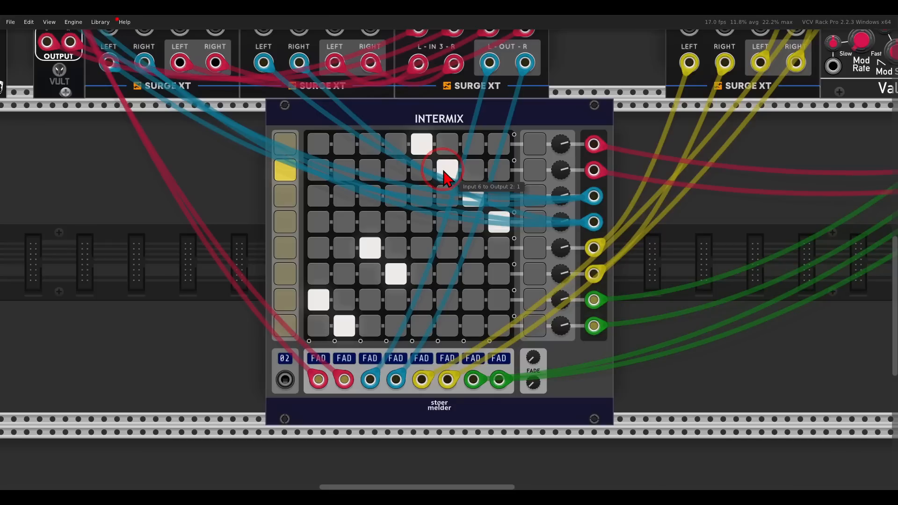
Lower the Feedback on the Distortion module.
scroll(445, 178, "up", 5)
scroll(445, 178, "left", 10)
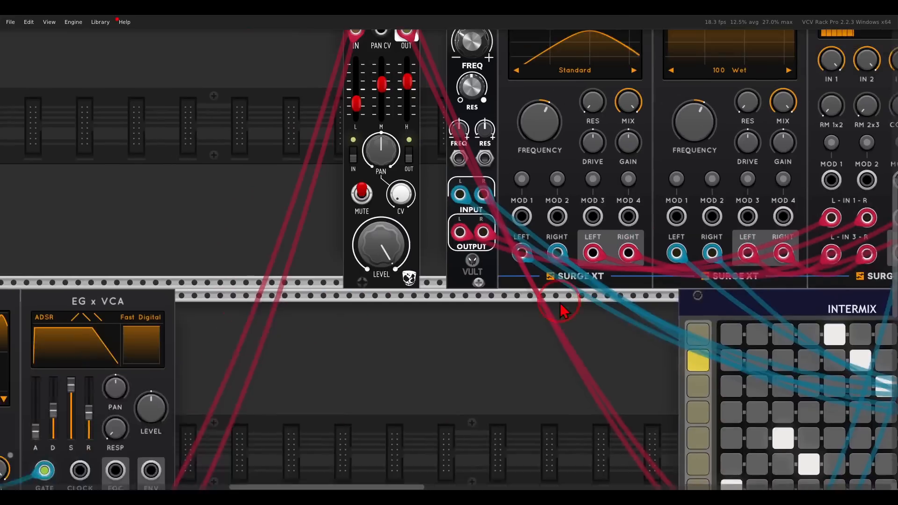
scroll(580, 201, "right", 11)
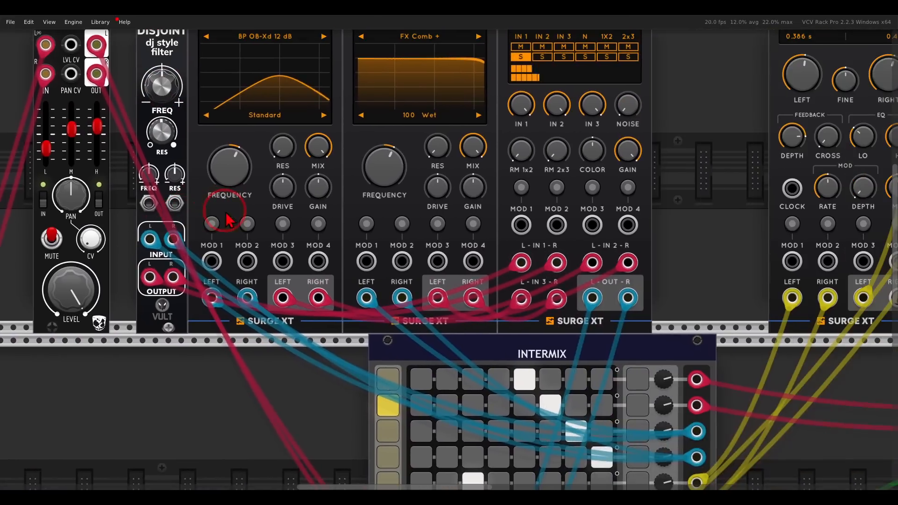
scroll(434, 222, "right", 6)
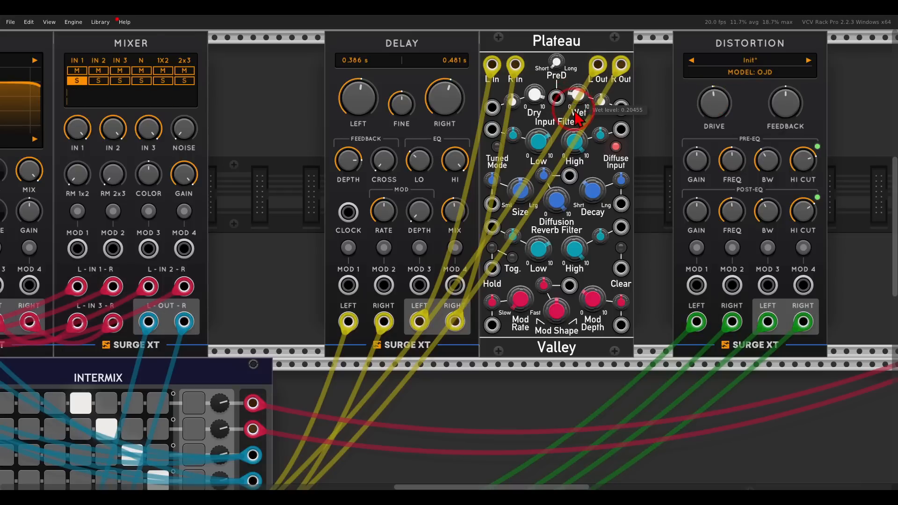
left_click_drag(776, 117, 786, 146)
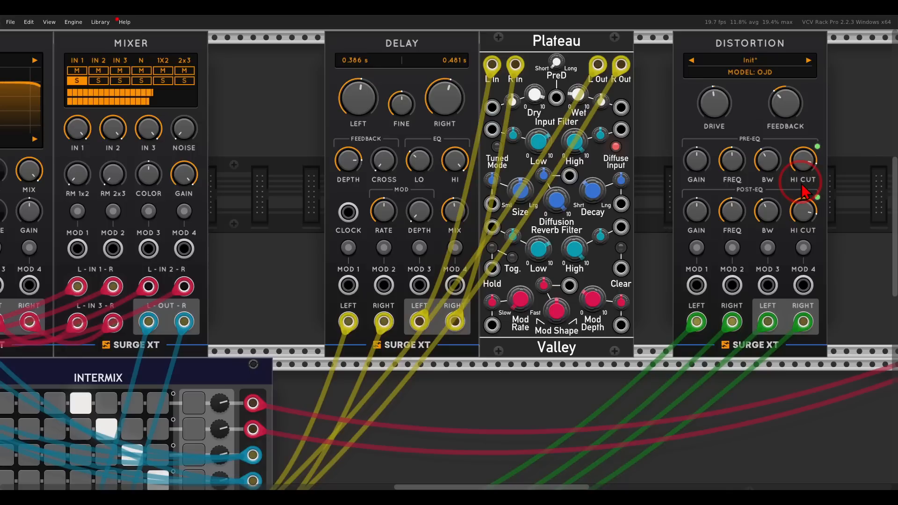
Check the third routing order on the Ghost reference image and switch the Intermix to its empty scene 3.
scroll(800, 196, "right", 10)
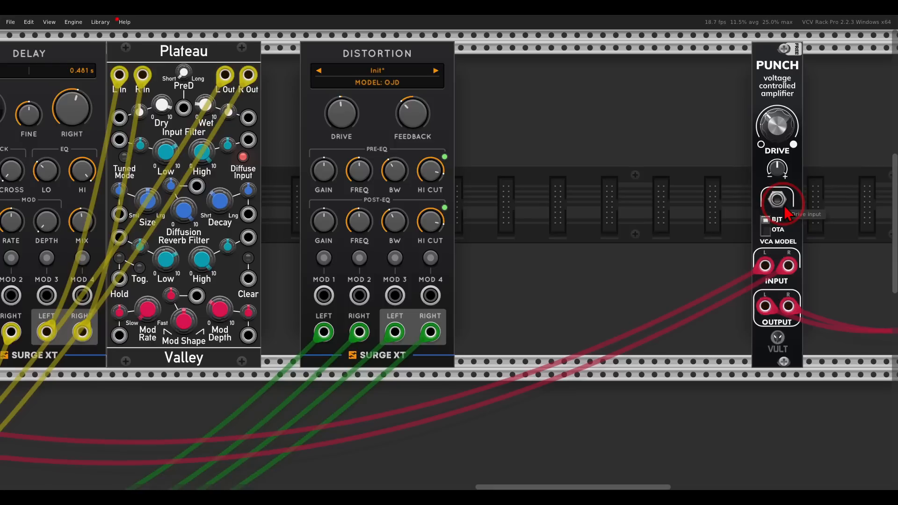
key("alt+Tab")
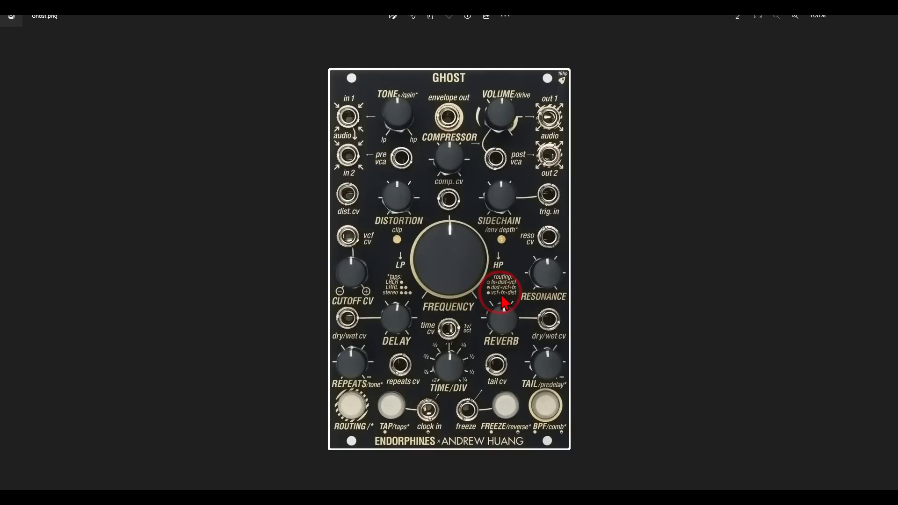
key("alt+Tab")
left_click_drag(283, 371, 725, 100)
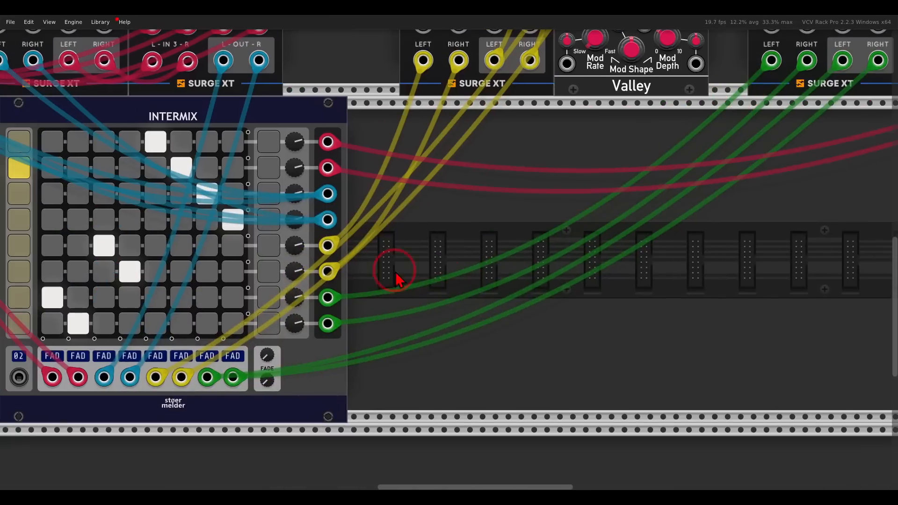
left_click_drag(410, 274, 661, 271)
left_click(321, 193)
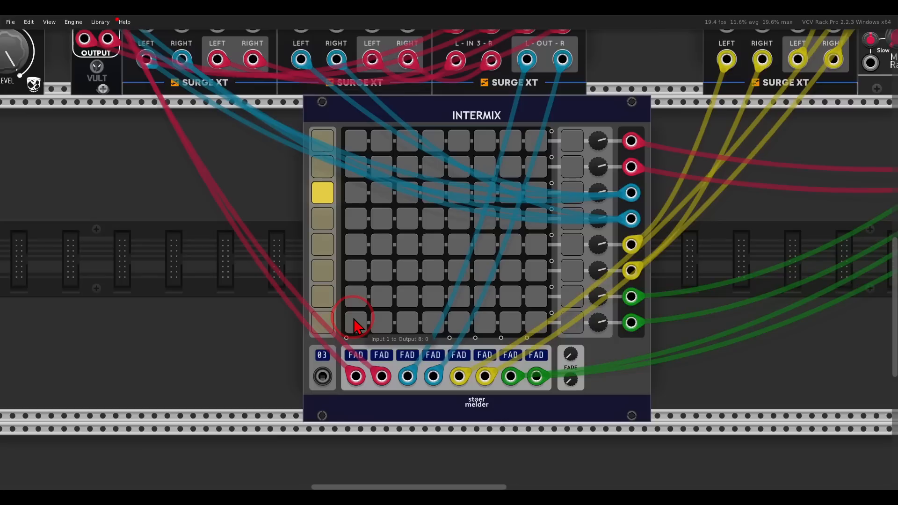
In Intermix scene 3, route inputs 1 and 2 to outputs 3 and 4, and inputs 3 and 4 to outputs 5 and 6.
left_click(381, 219)
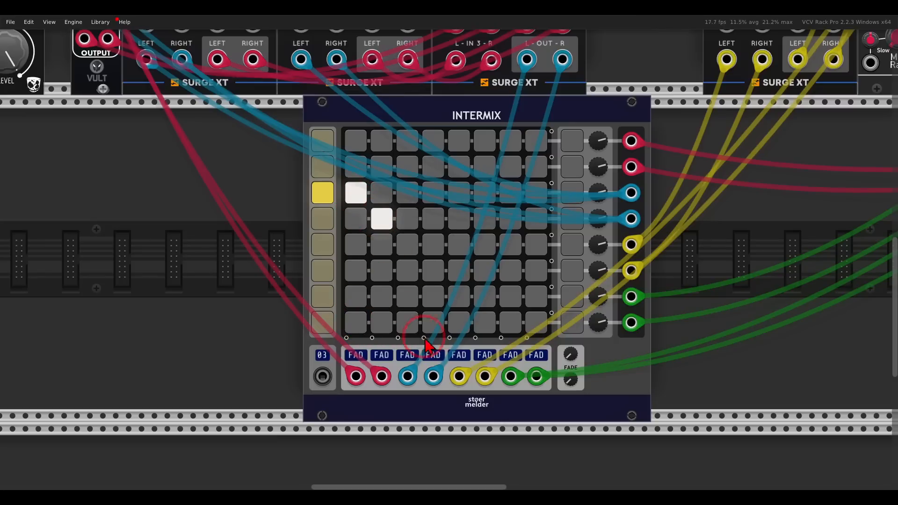
left_click(407, 244)
left_click(431, 271)
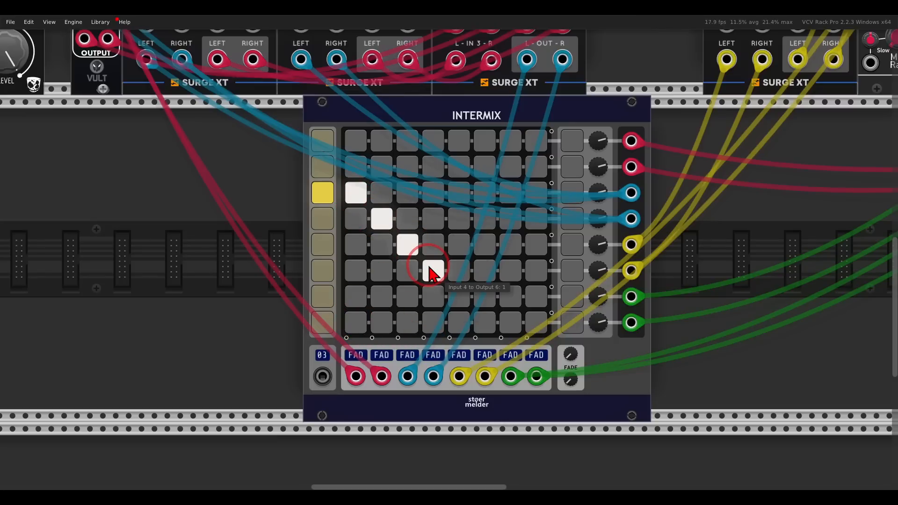
In Intermix scene 3, route inputs 5 and 6 to outputs 7 and 8, and inputs 7 and 8 to outputs 1 and 2.
left_click(459, 296)
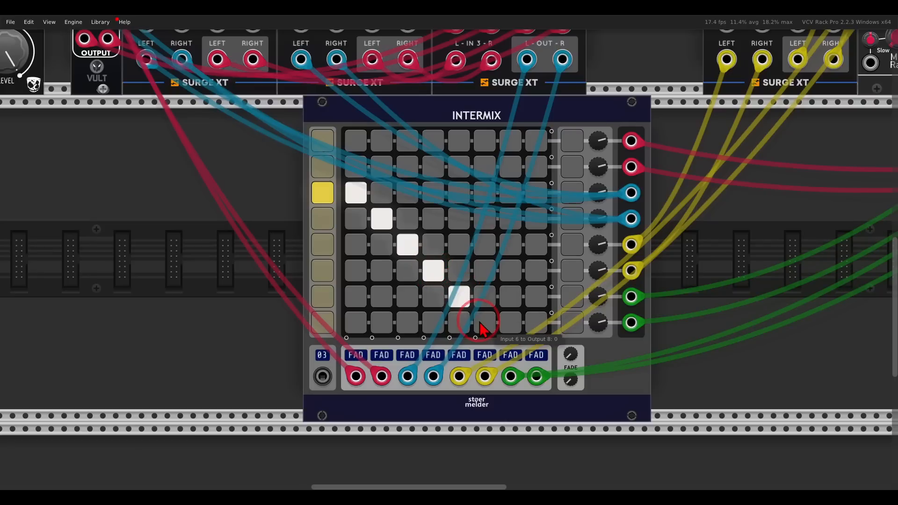
left_click(484, 323)
left_click(510, 141)
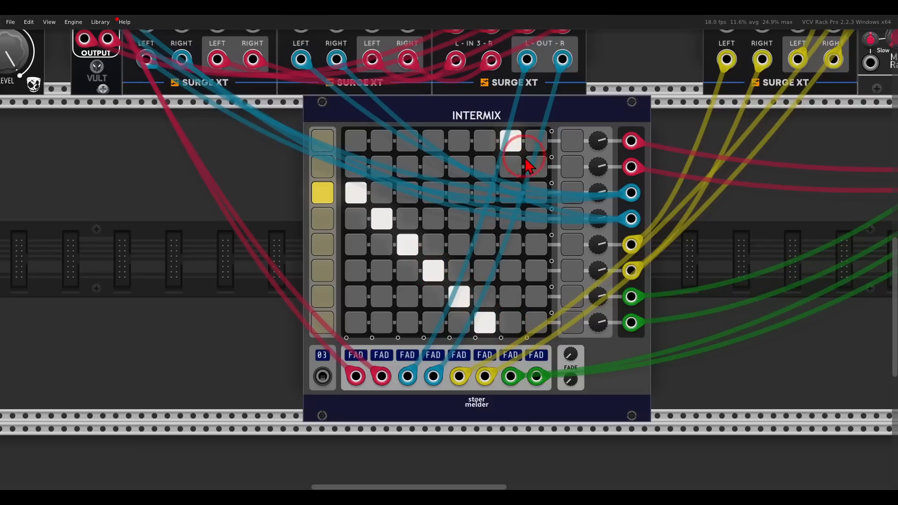
left_click(535, 170)
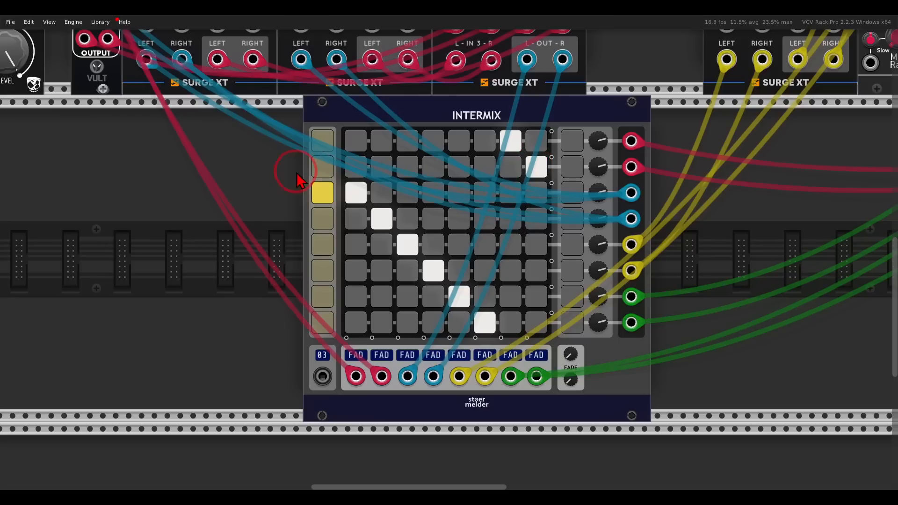
Switch among the three programmed Intermix scenes to compare their routings, finishing on scene 1.
left_click(322, 168)
left_click(323, 144)
left_click(328, 166)
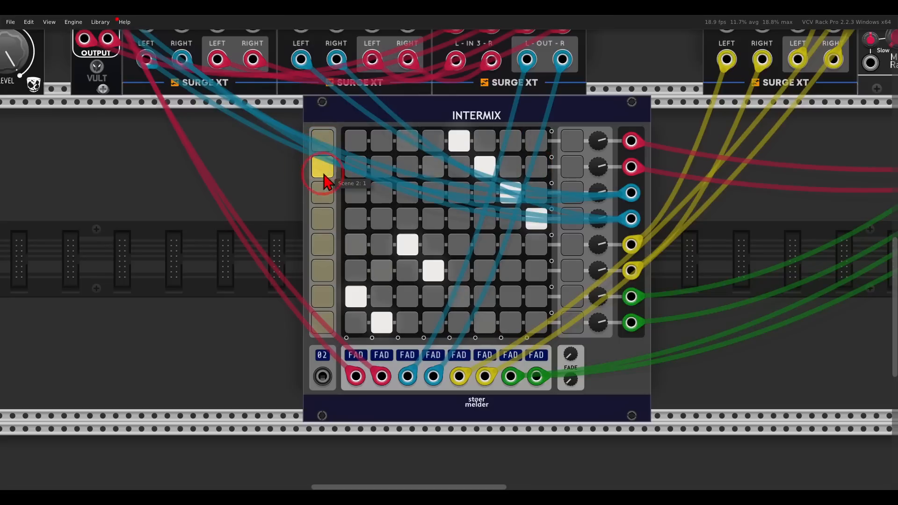
left_click(326, 193)
left_click(321, 173)
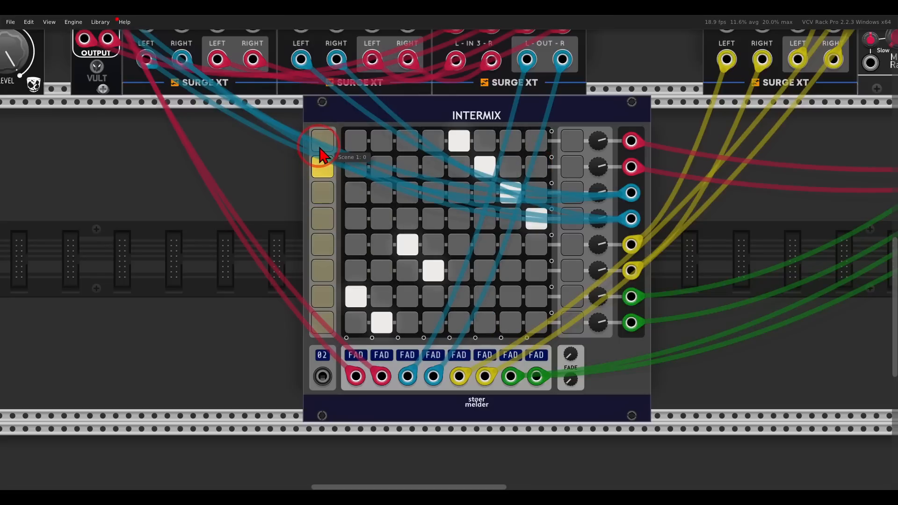
left_click(323, 145)
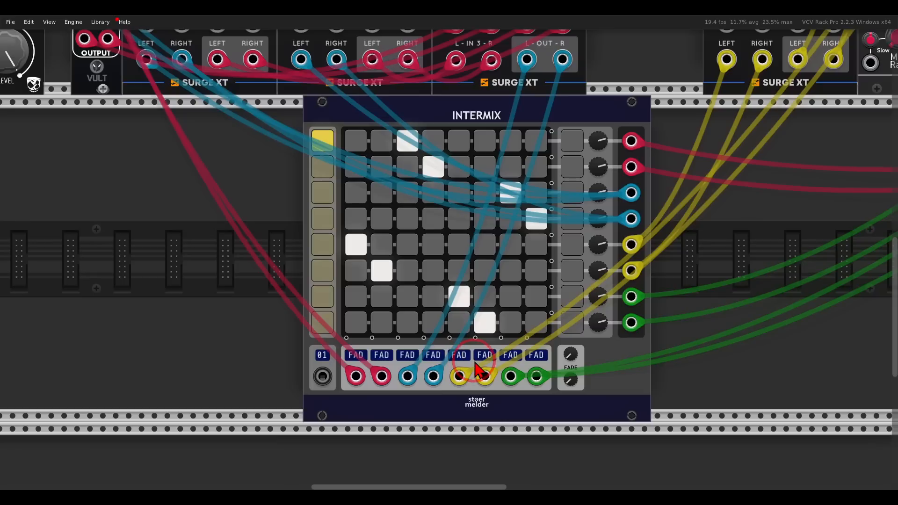
Check the Intermix input mode options and set both the fade-in and fade-out times to 0.1 s.
right_click(476, 363)
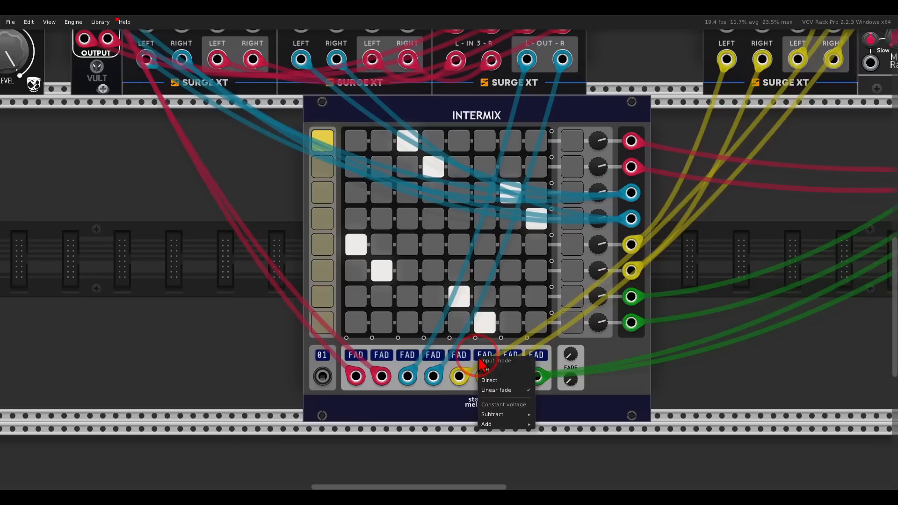
left_click(594, 383)
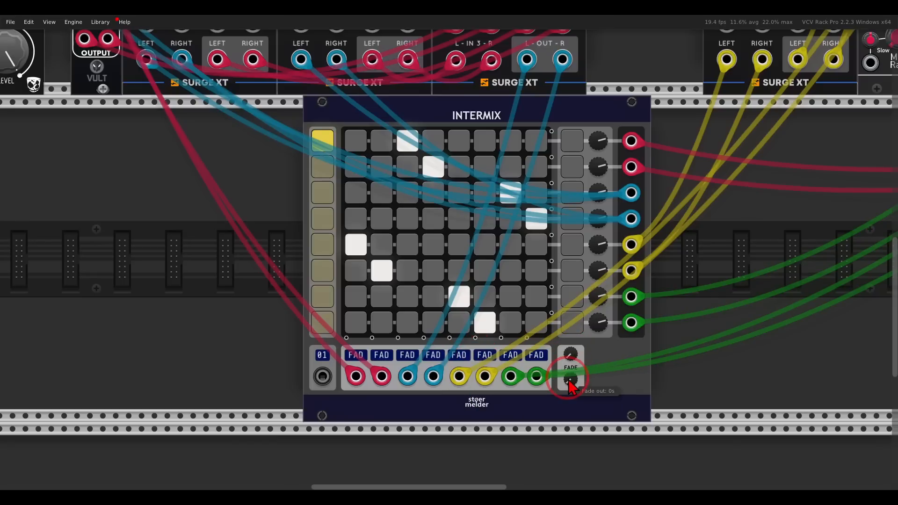
right_click(570, 355)
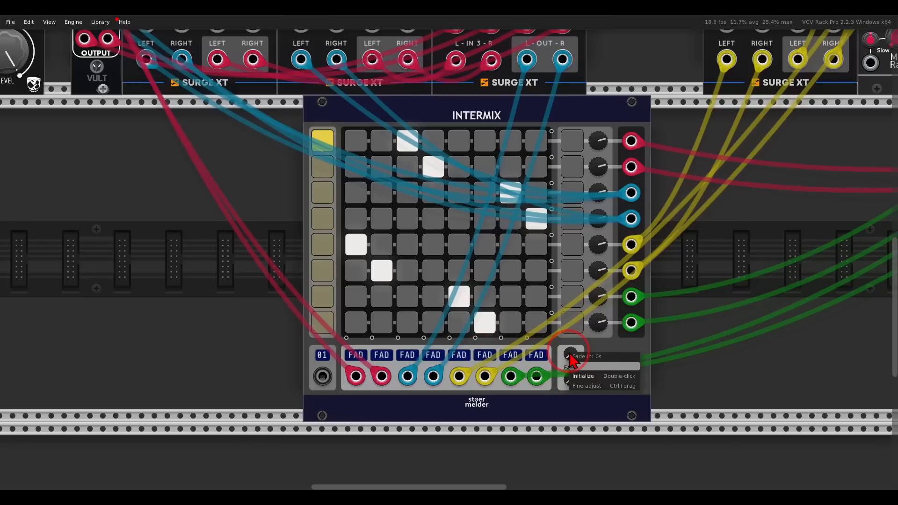
left_click(569, 352)
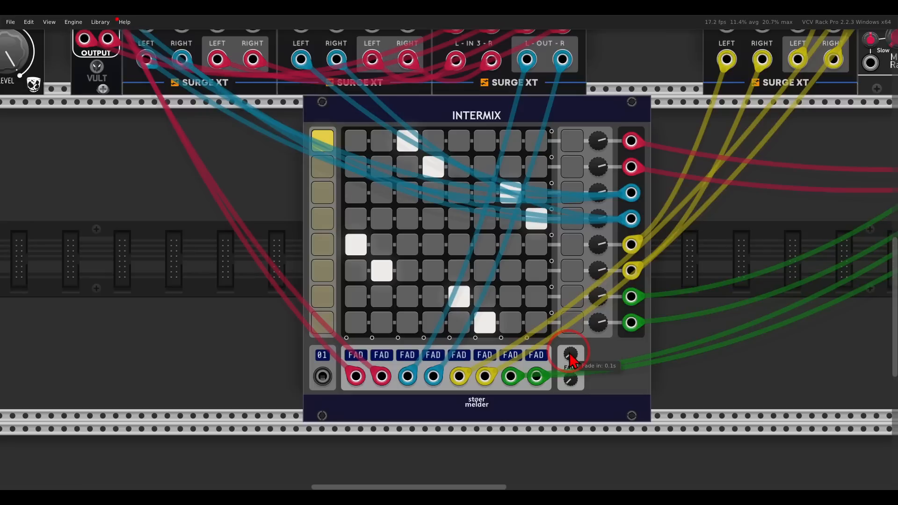
right_click(570, 377)
left_click(571, 380)
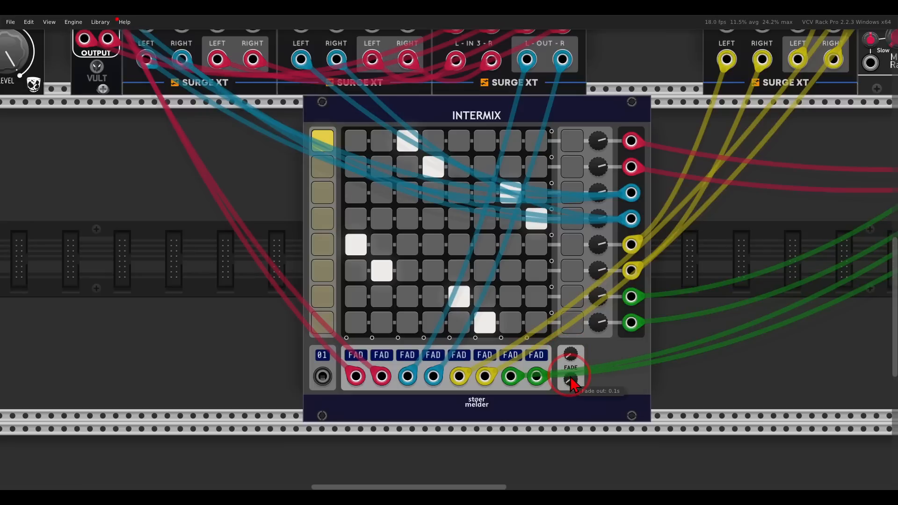
Cycle through Intermix scenes 1 to 3 with the new fade times to audition the transitions, returning to scene 1.
left_click(322, 167)
left_click(326, 196)
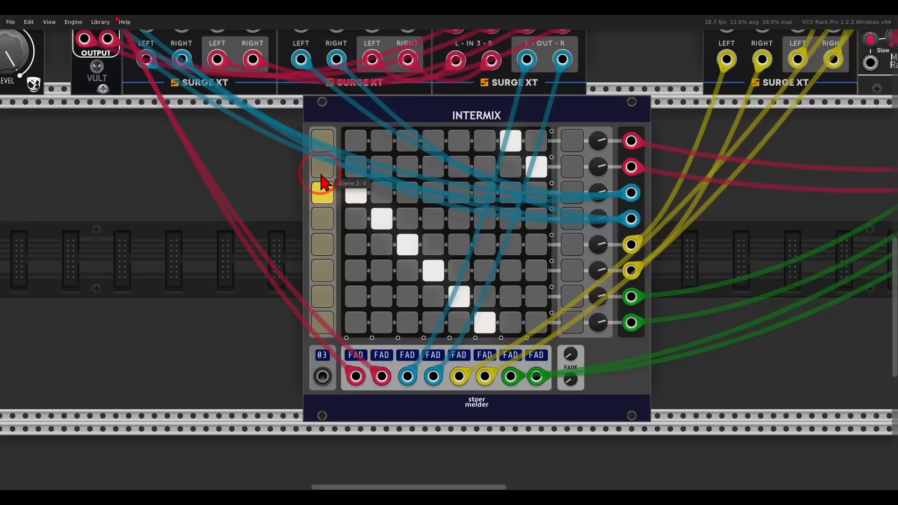
left_click(325, 166)
left_click(326, 146)
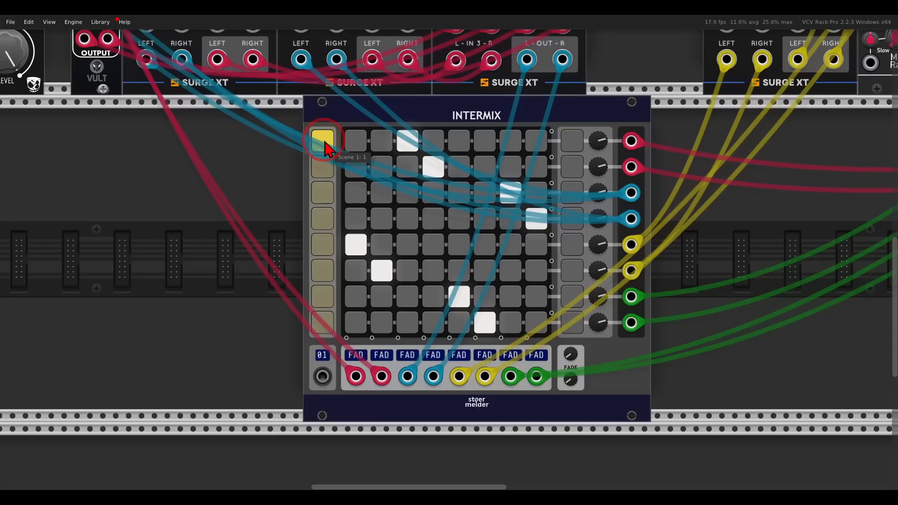
left_click(326, 166)
left_click(326, 195)
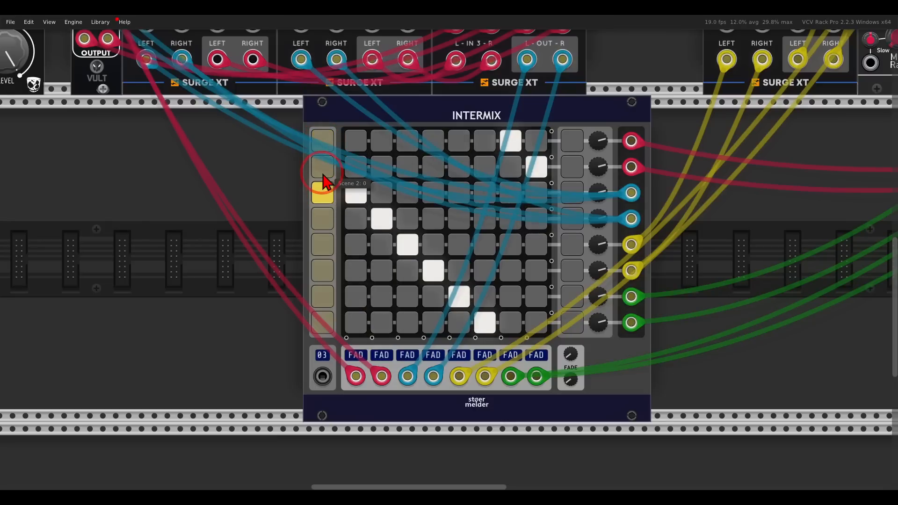
left_click(326, 178)
left_click(326, 147)
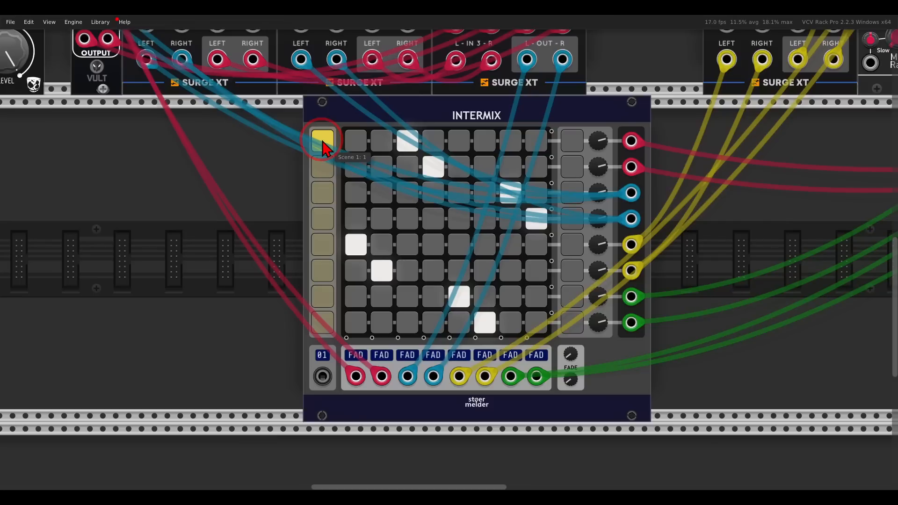
Enable Scene lock on the Intermix and shift the module slightly to the right in its row.
right_click(382, 114)
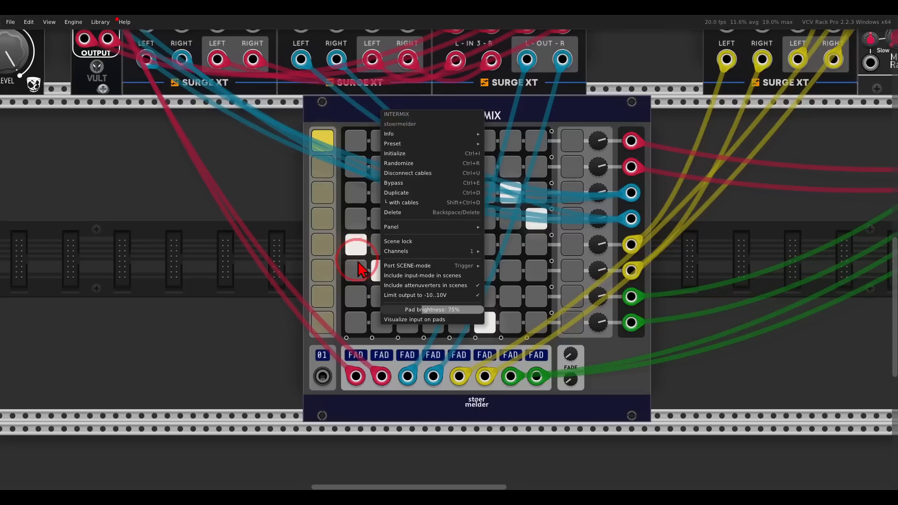
left_click(407, 242)
left_click_drag(395, 231, 408, 233)
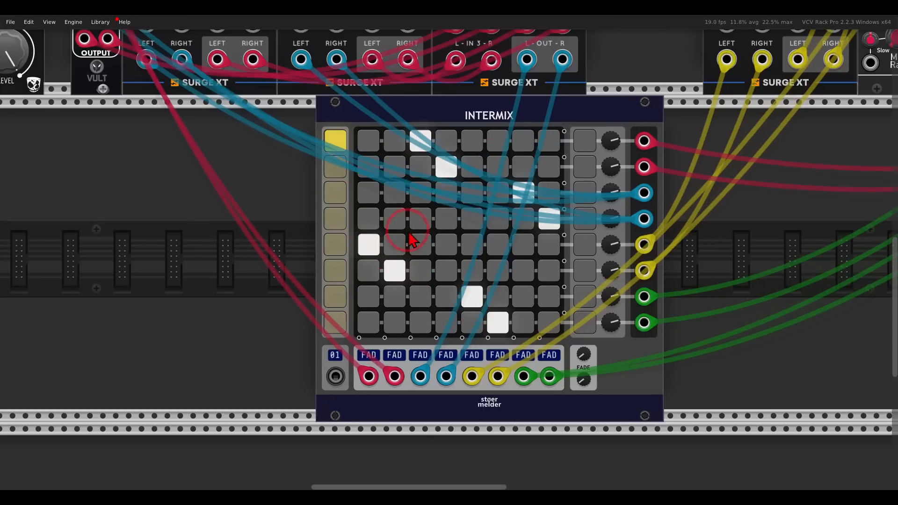
Test scene switching on the locked Intermix with scenes 2 and 3, leaving scene 2 active.
left_click(329, 174)
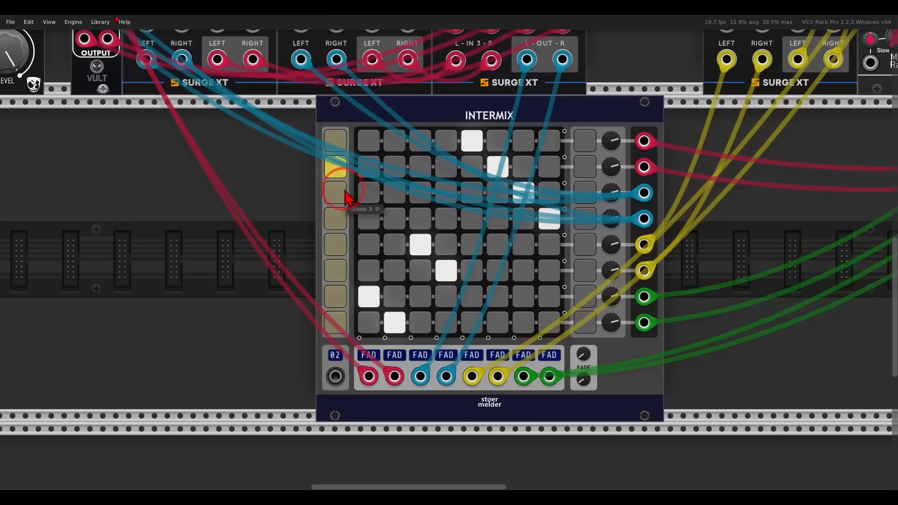
left_click(335, 192)
left_click(336, 165)
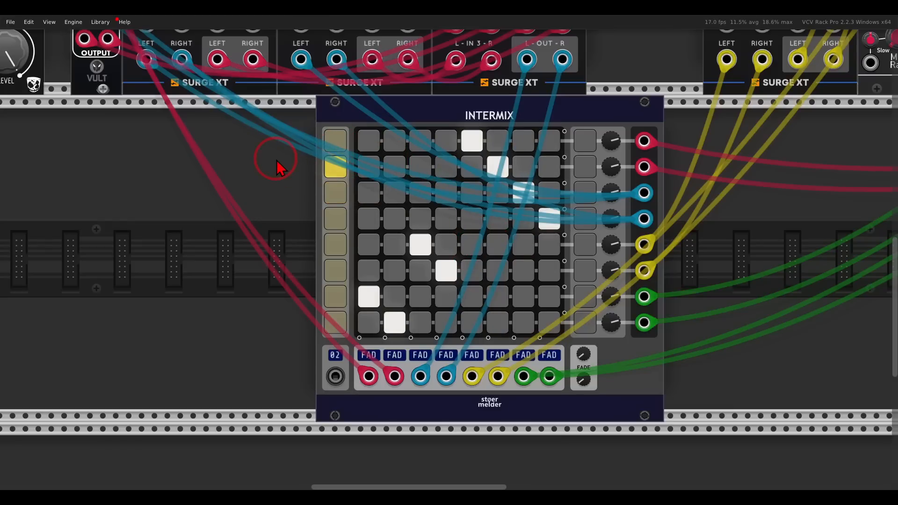
Check the compressor and sidechain controls on the Ghost image, and free rack space by moving Punch toward Audio and Distortion closer to Plateau.
key("alt+Tab")
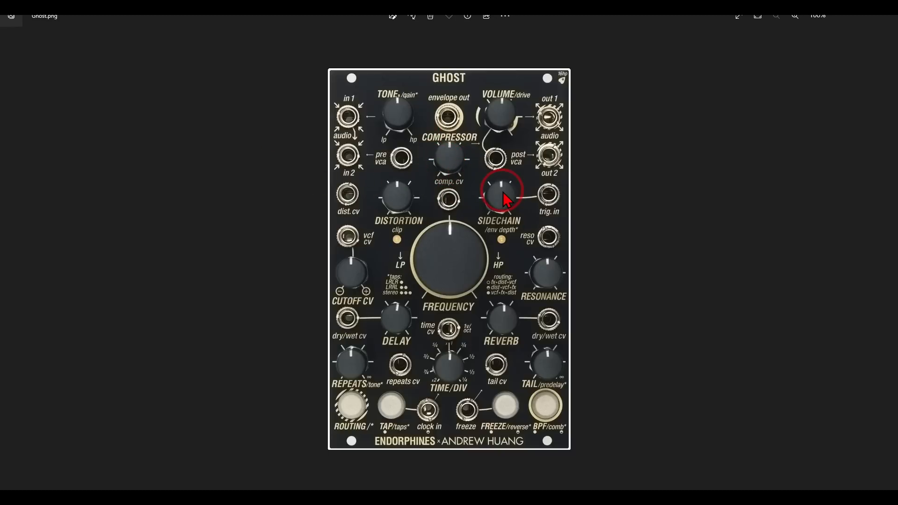
key("alt+Tab")
scroll(500, 199, "right", 10)
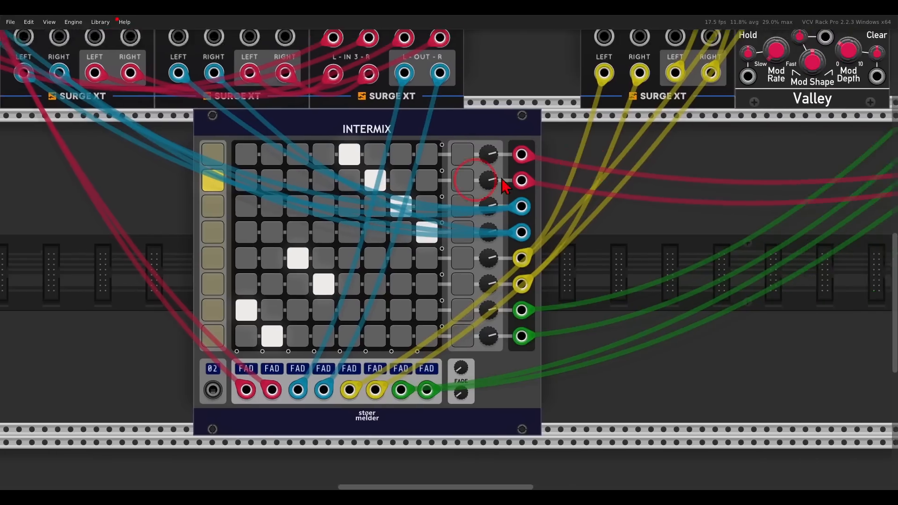
scroll(494, 204, "down", 3)
scroll(561, 220, "right", 10)
scroll(561, 220, "up", 4)
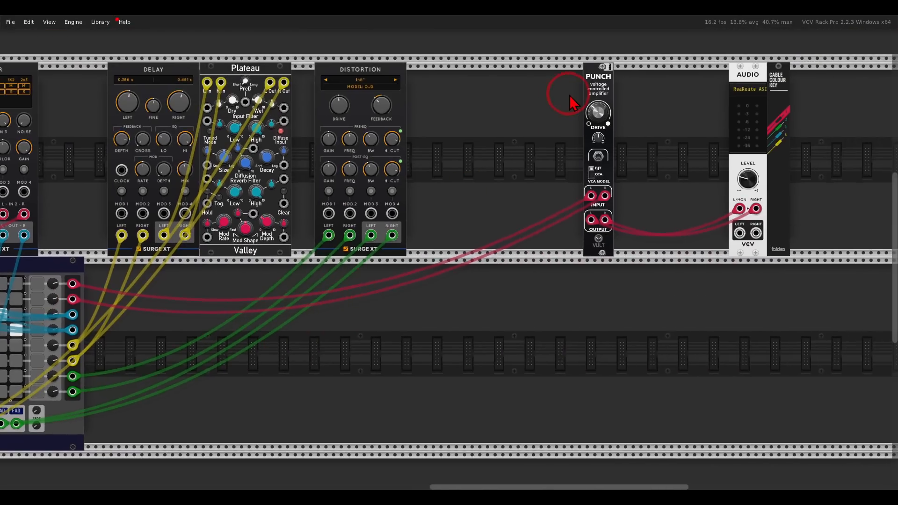
left_click_drag(588, 84, 666, 89)
left_click_drag(394, 70, 372, 68)
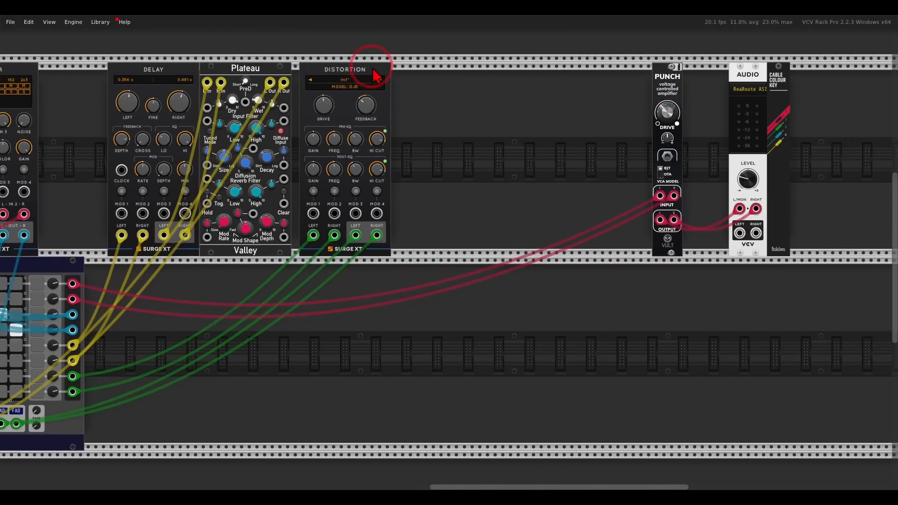
Add the Comp compressor module in the free space between Distortion and Punch.
right_click(440, 118)
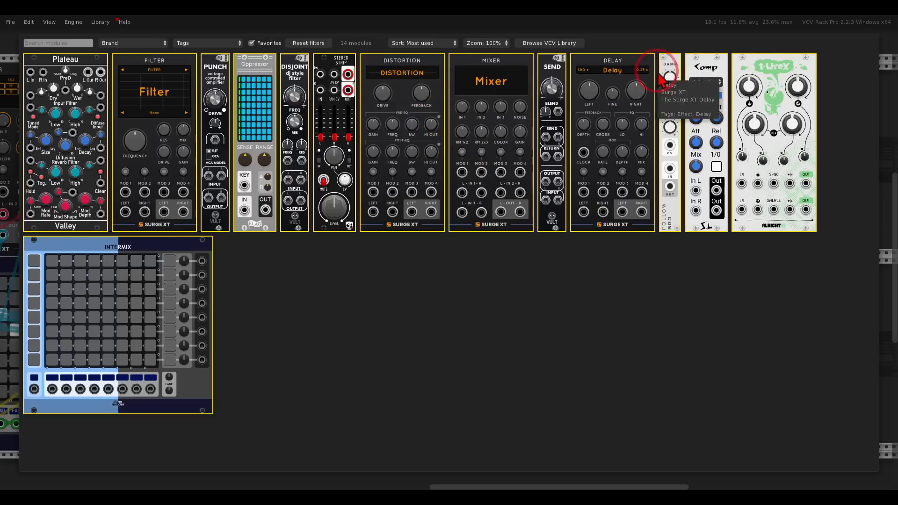
left_click(696, 75)
left_click_drag(472, 125, 467, 125)
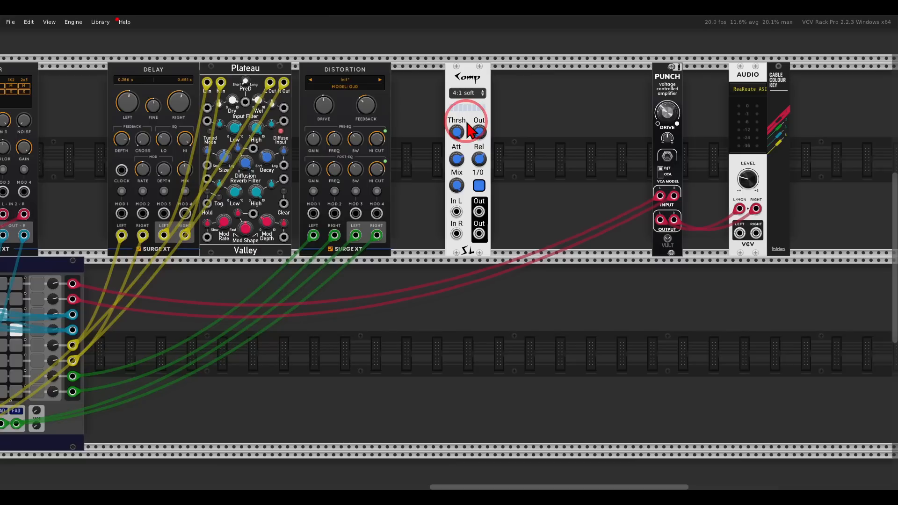
Add an Oppressor module next to Comp and duplicate it to get a side-by-side pair.
right_click(511, 140)
left_click_drag(260, 76, 514, 121)
key("ctrl+d")
scroll(555, 154, "up", 5)
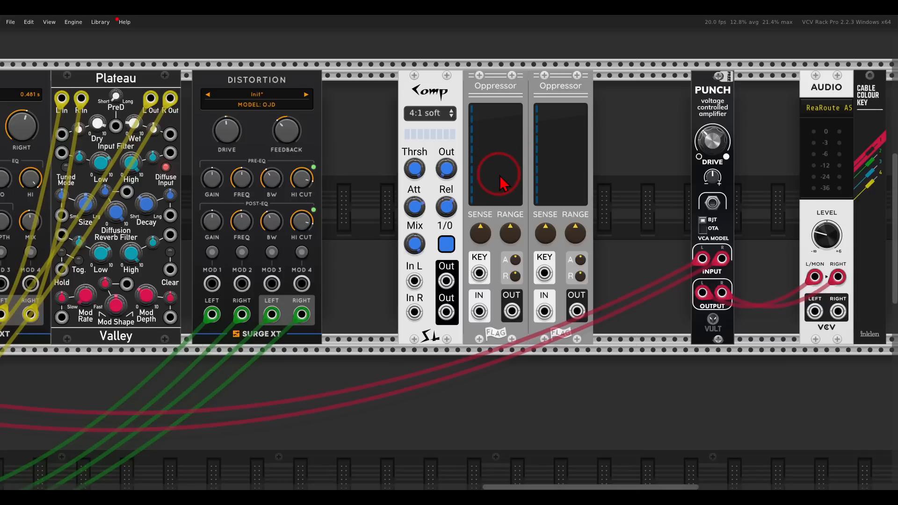
Check the Ghost image again and move the two cables from Punch's left and right inputs to Comp's In L and In R.
key("alt+Tab")
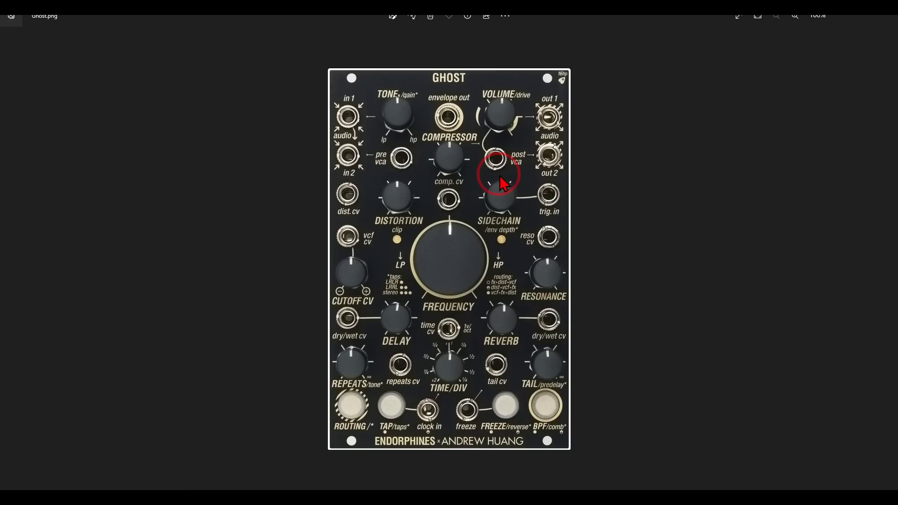
key("alt+Tab")
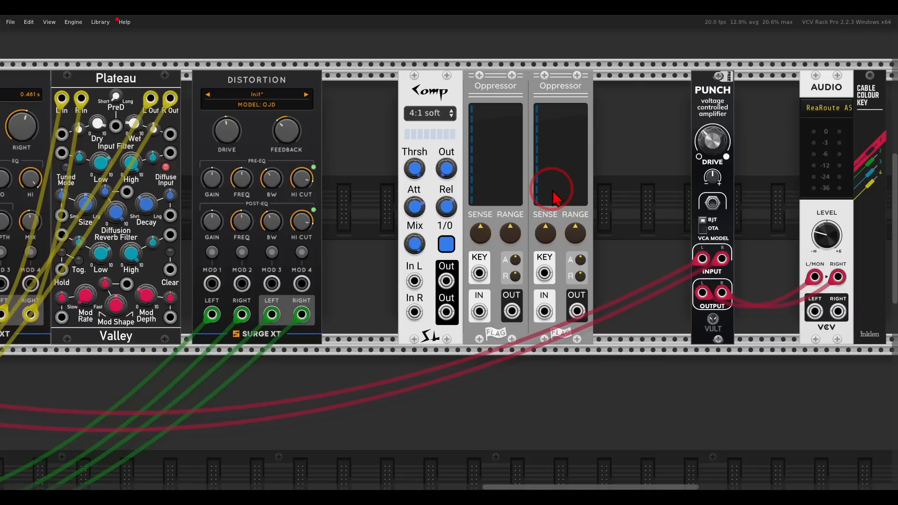
left_click_drag(703, 258, 415, 281)
left_click_drag(722, 258, 413, 311)
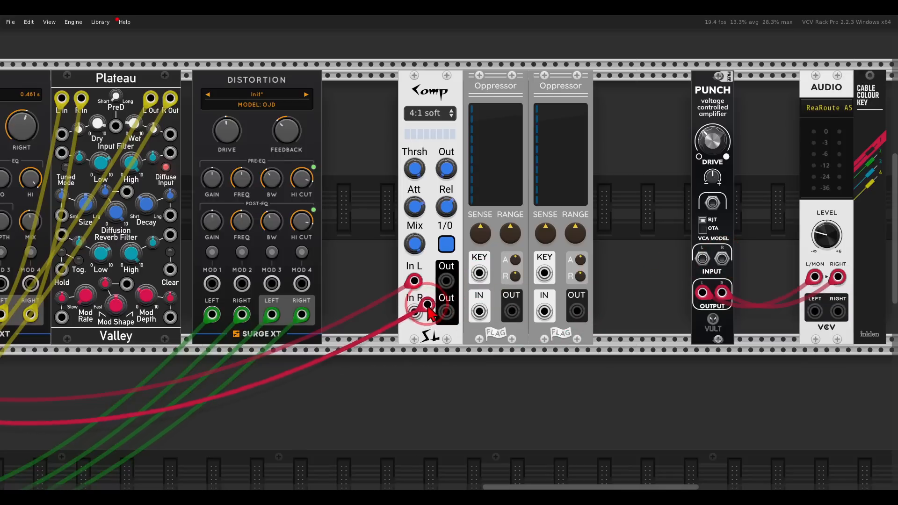
Chain Comp's two outputs through the Oppressor pair into Punch's left and right inputs, and add a Follow envelope follower beside the Oppressors.
left_click_drag(446, 281, 576, 311)
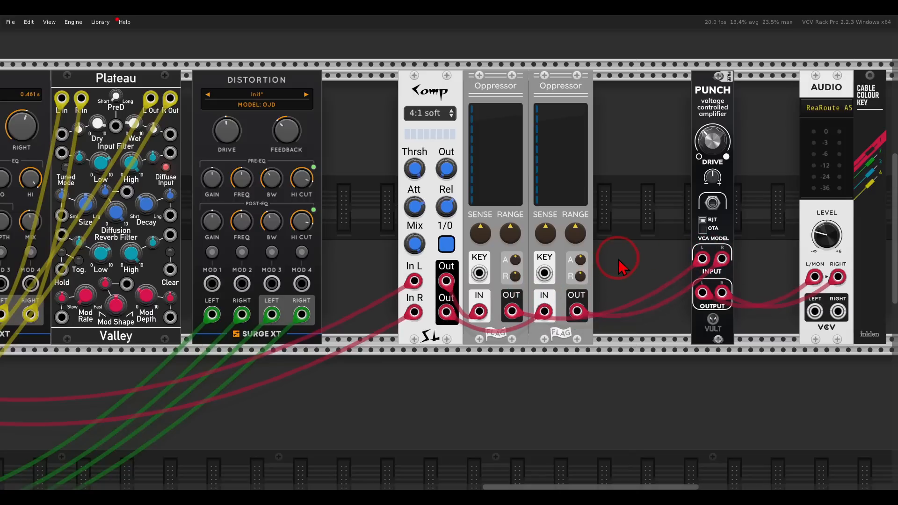
key("alt+Tab")
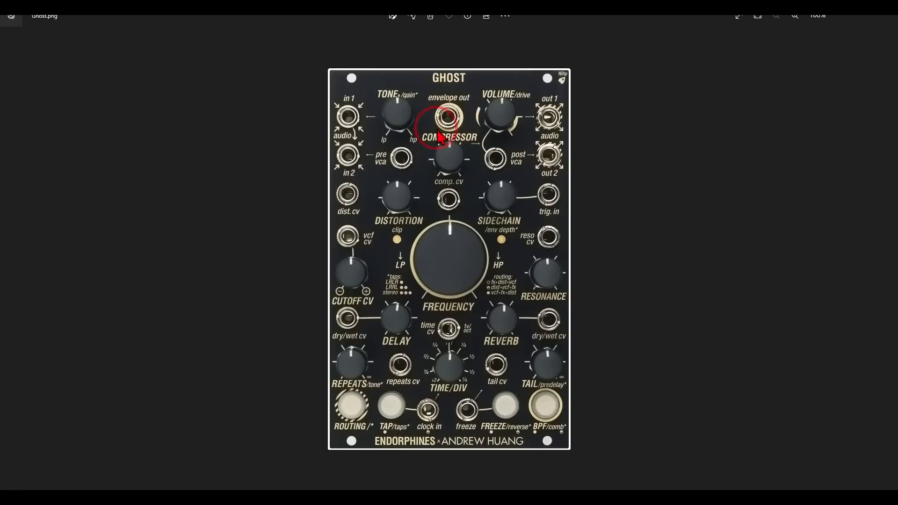
key("alt+Tab")
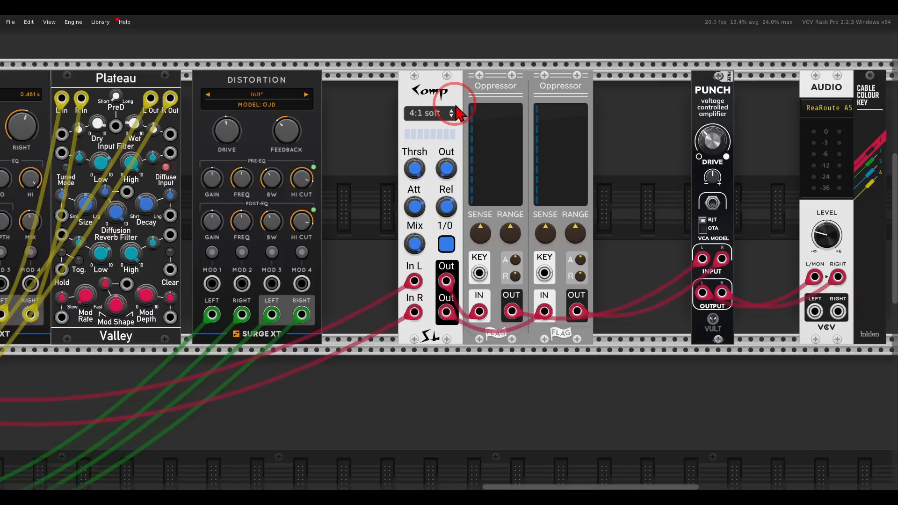
right_click(645, 166)
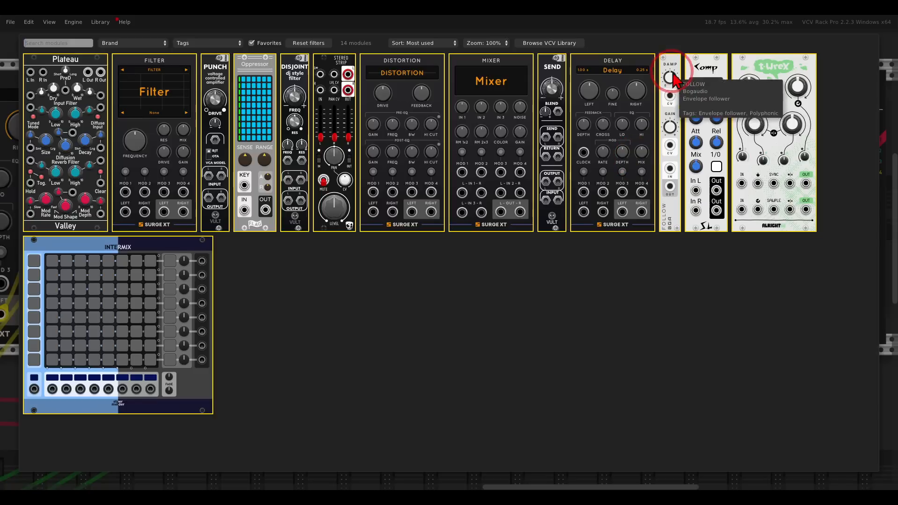
left_click_drag(675, 79, 613, 133)
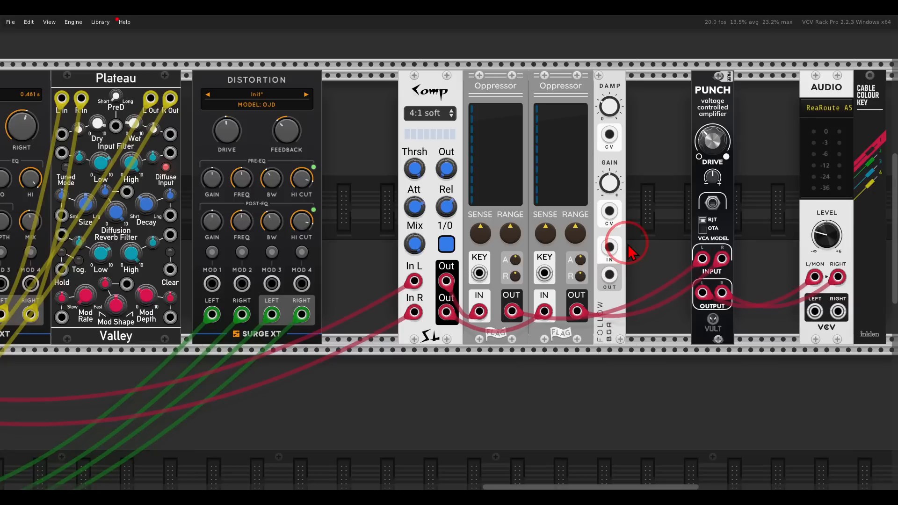
Move the module group from Stereo Strip through Mixer away from Delay to widen the gap between Mixer and Delay.
left_click_drag(256, 237, 678, 221)
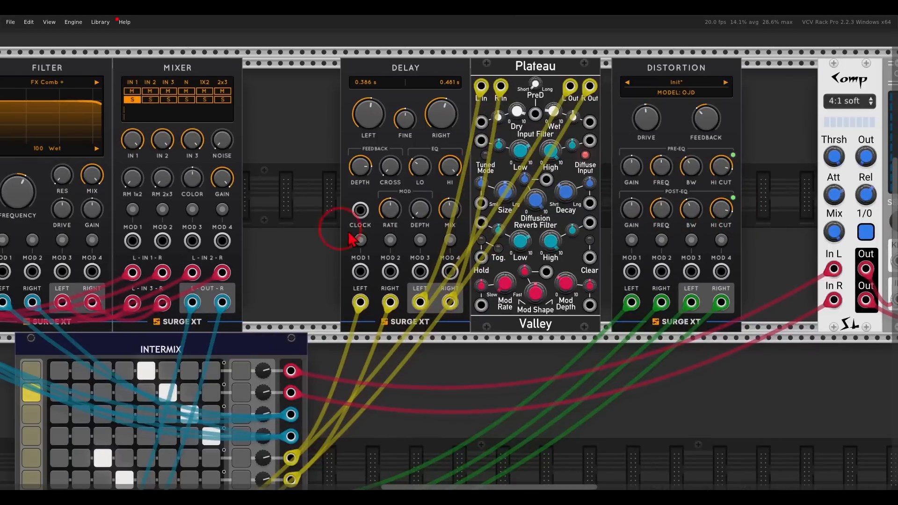
left_click_drag(319, 224, 649, 220)
scroll(561, 184, "down", 1)
left_click_drag(571, 181, 205, 162)
left_click_drag(386, 86, 154, 98)
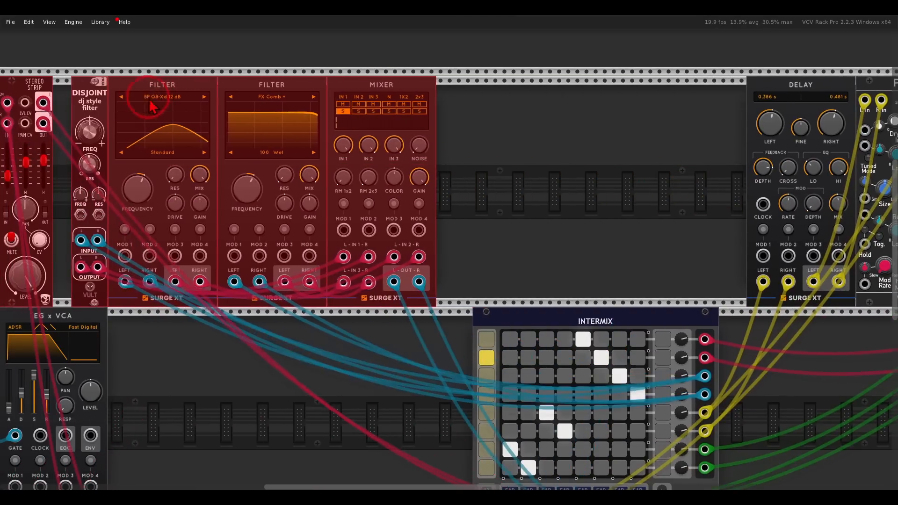
Add a t-Wrex module directly after Mixer and duplicate it to get a side-by-side pair.
left_click(502, 154)
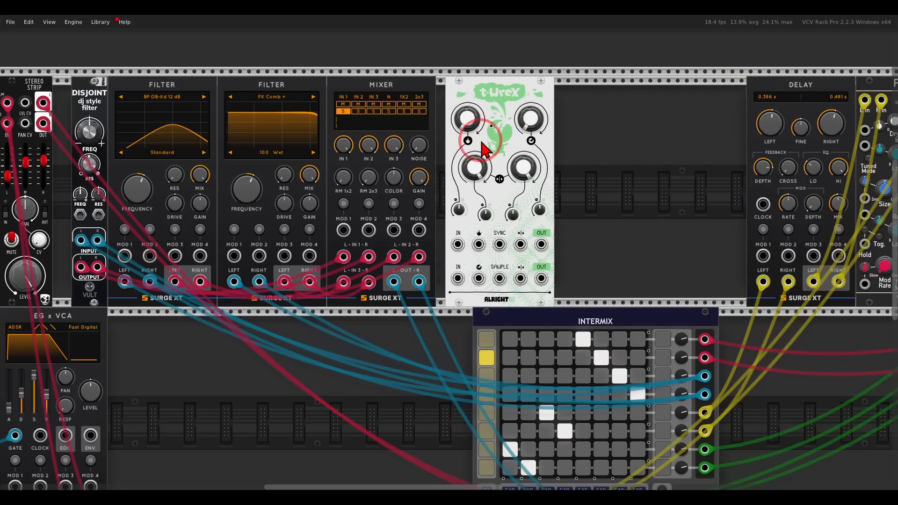
left_click_drag(481, 141, 472, 142)
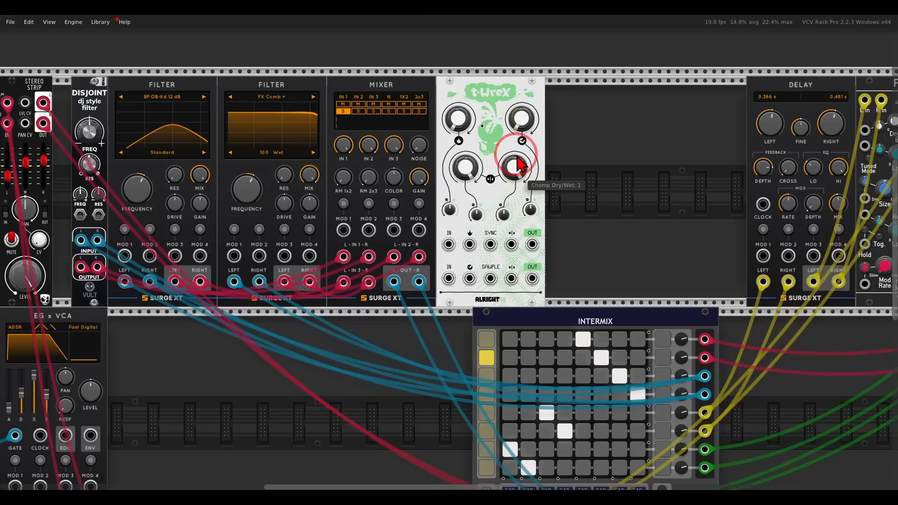
key("ctrl+d")
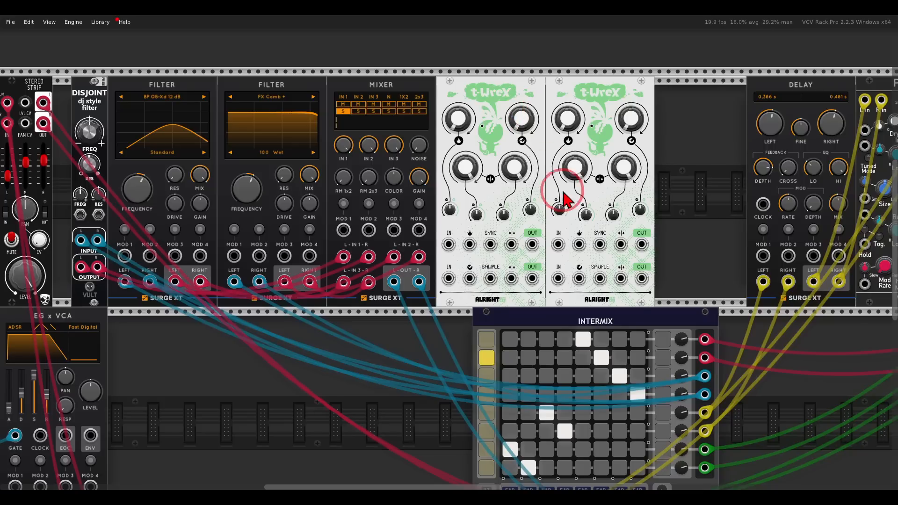
Move Mixer's two output cables to the lower outputs of the t-Wrex pair and patch Mixer's left and right outputs into their Stomp inputs.
scroll(561, 194, "up", 3)
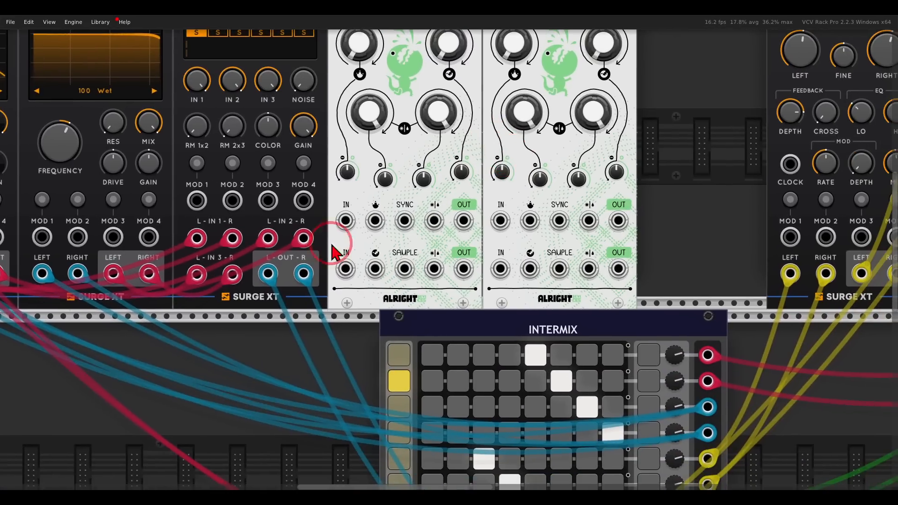
left_click_drag(268, 274, 463, 269)
left_click_drag(304, 273, 618, 269)
left_click_drag(268, 273, 345, 220)
left_click_drag(304, 273, 497, 219)
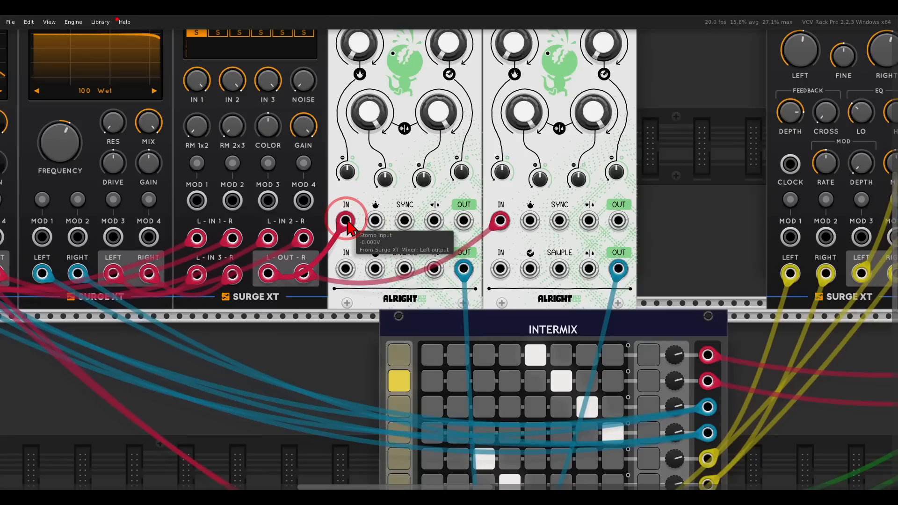
Add a Vult Send module beside Intermix and move the cables from Intermix's first two inputs to Send's left and right Input.
scroll(349, 227, "down", 2)
scroll(398, 216, "down", 5)
scroll(397, 216, "left", 4)
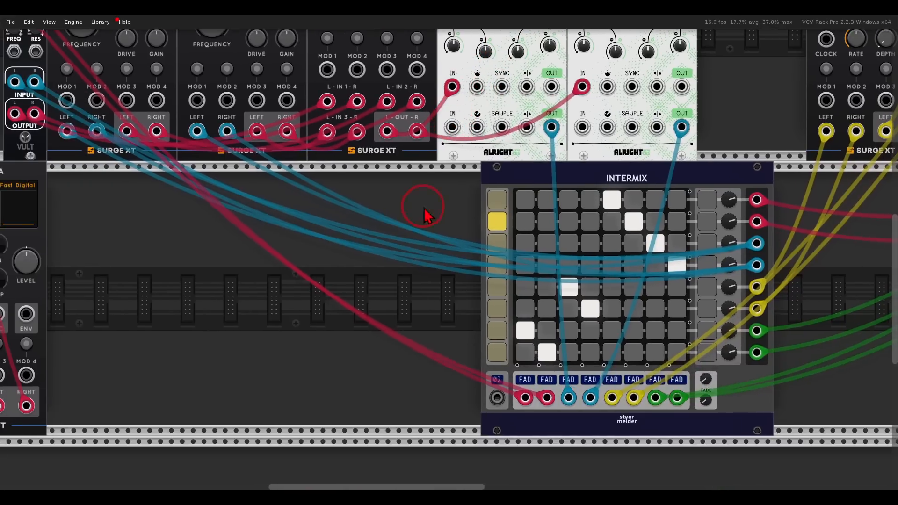
right_click(402, 280)
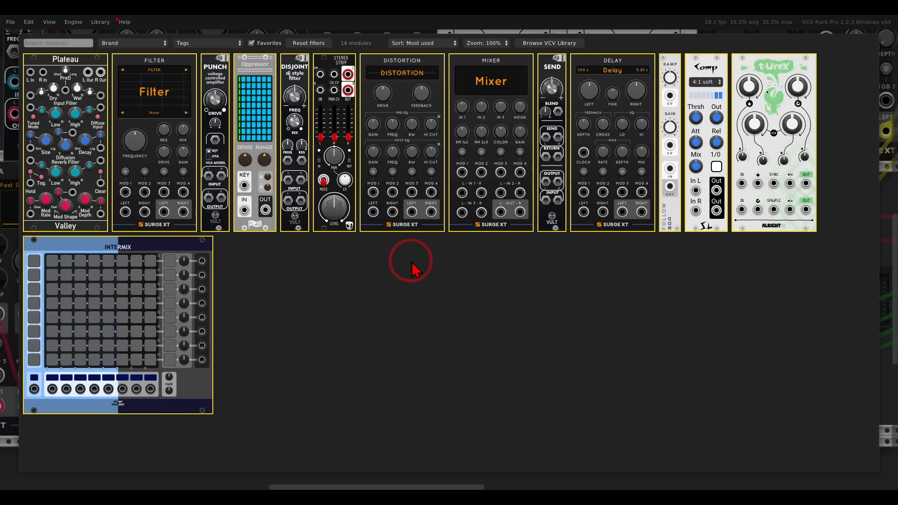
left_click(551, 89)
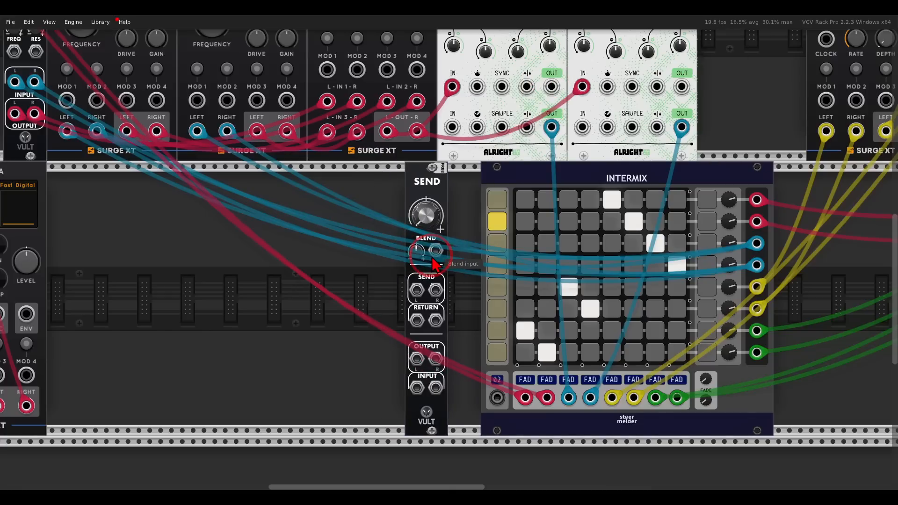
left_click_drag(525, 397, 416, 387)
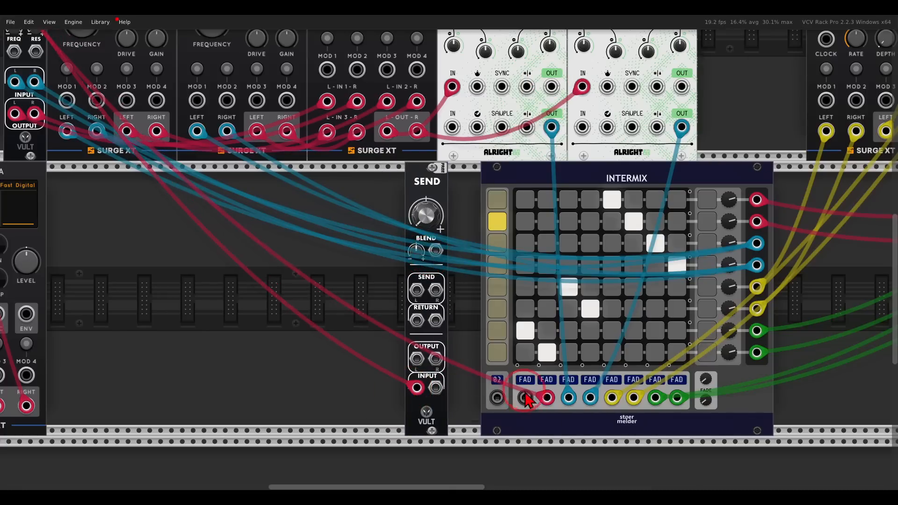
left_click_drag(547, 397, 435, 387)
Reroute the two cables feeding Punch's inputs so they come from Send's left and right Output instead of the Oppressors.
scroll(435, 387, "down", 3)
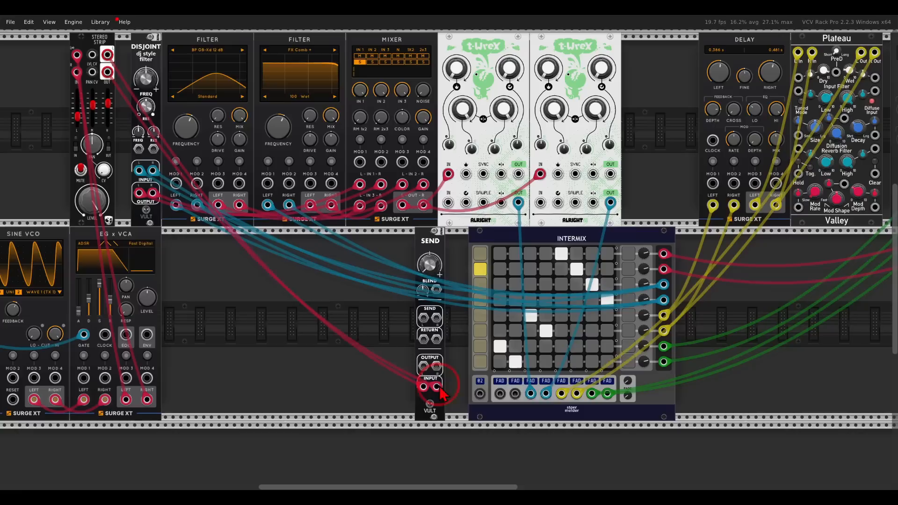
left_click_drag(617, 328, 245, 302)
left_click_drag(748, 224, 679, 232)
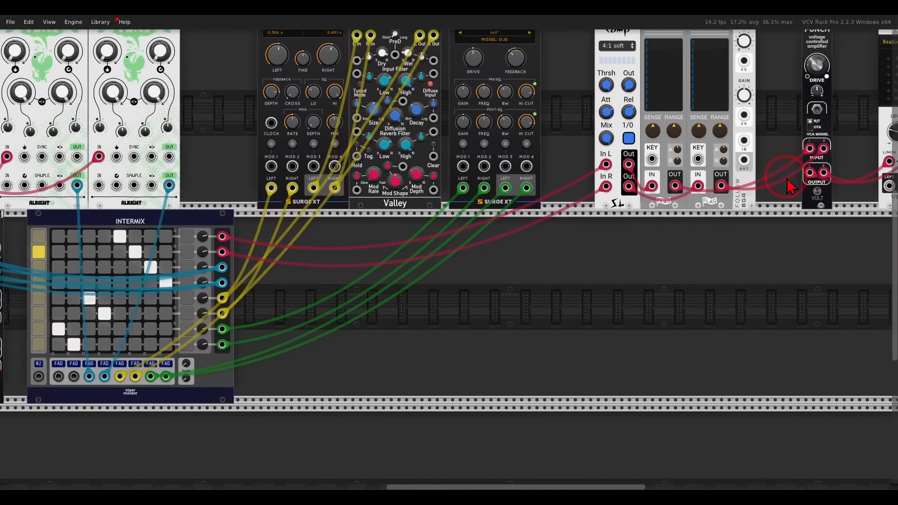
left_click_drag(795, 166, 31, 395)
left_click_drag(865, 193, 387, 293)
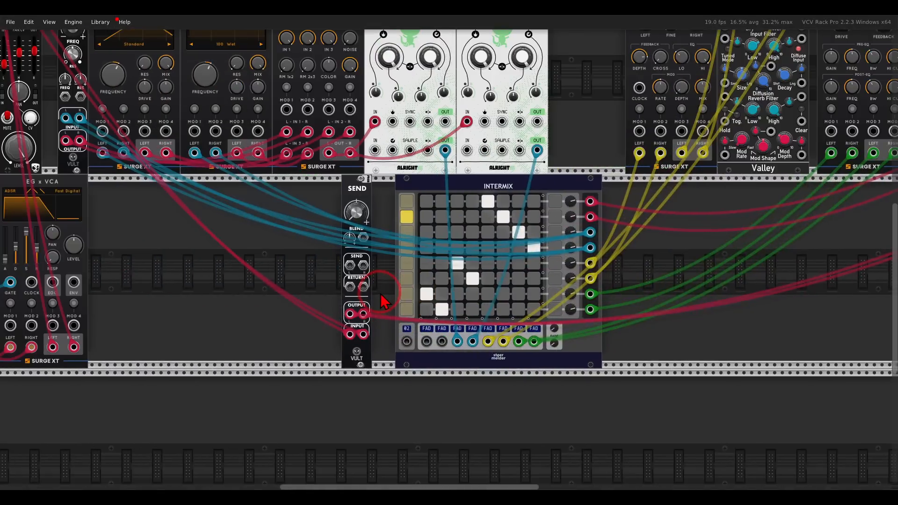
Patch Send's left and right Send jacks into Intermix's first two inputs.
scroll(385, 301, "up", 3)
left_click_drag(329, 247, 354, 247)
scroll(359, 244, "down", 2)
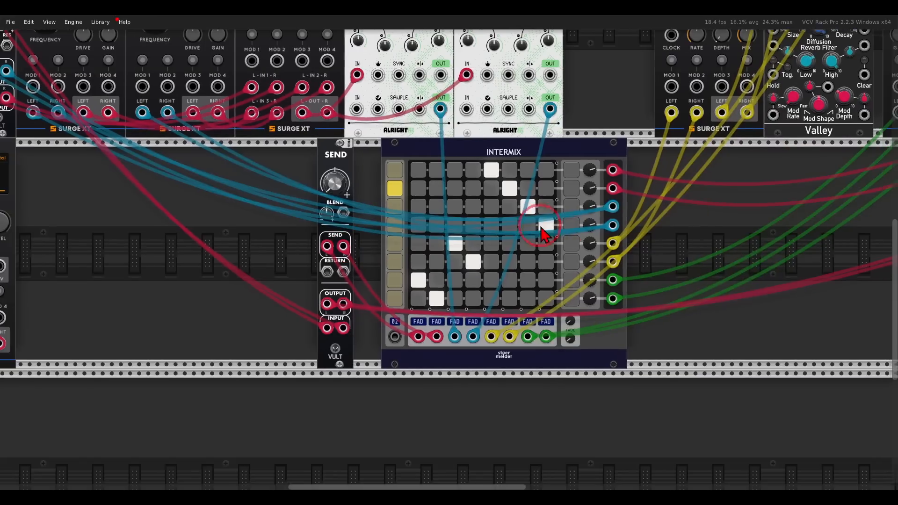
Patch the two Oppressor outputs into Send's left and right Return inputs.
left_click_drag(540, 227, 191, 258)
left_click_drag(802, 140, 14, 276)
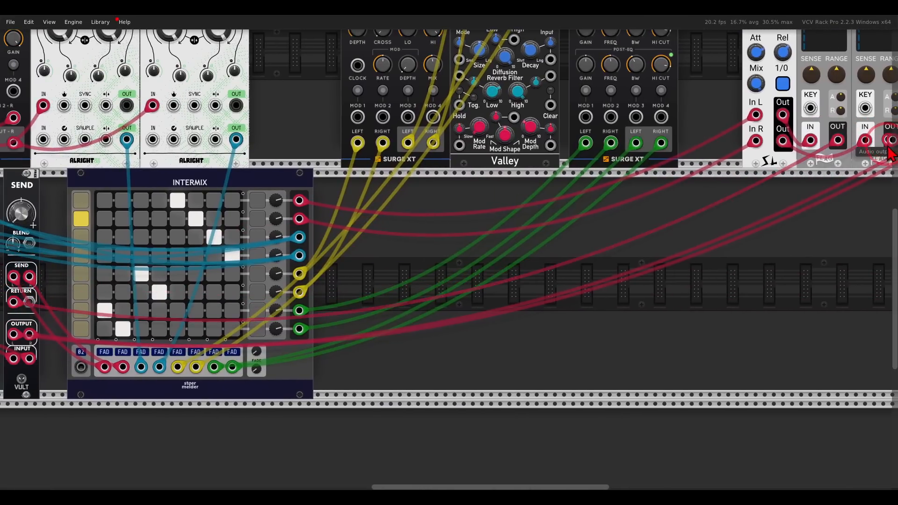
left_click_drag(888, 150, 314, 298)
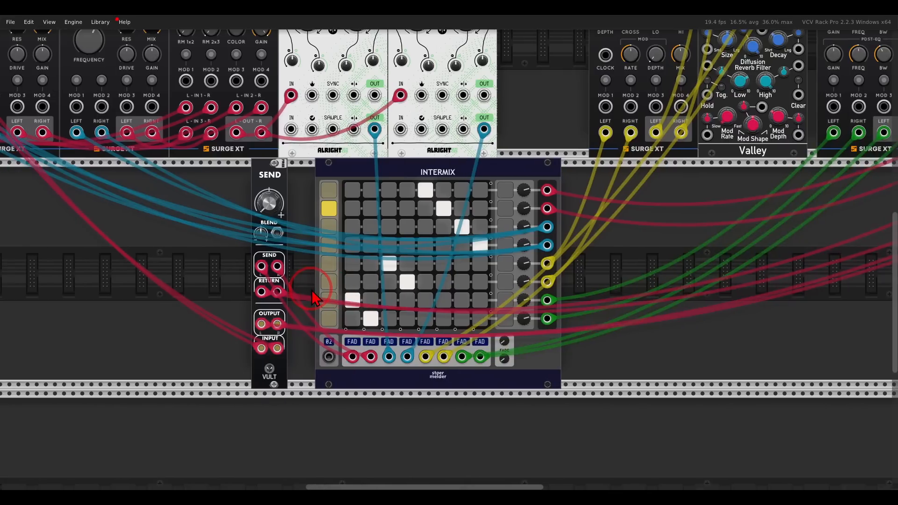
left_click_drag(315, 298, 259, 49)
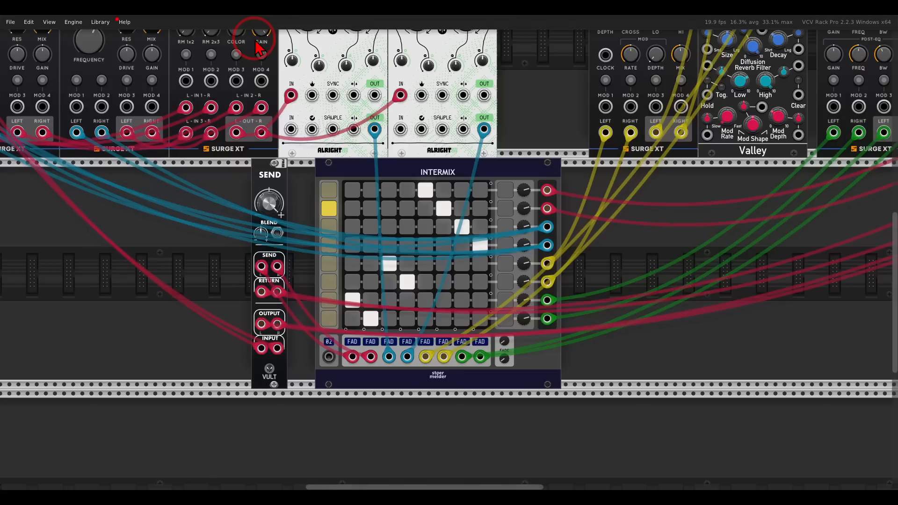
Examine the finished Ghost patch: its control panel, RM 5>1 routing row, effect row, and the row of Strip-controlled filters and t-Wrex modules.
left_click_drag(263, 201, 310, 325)
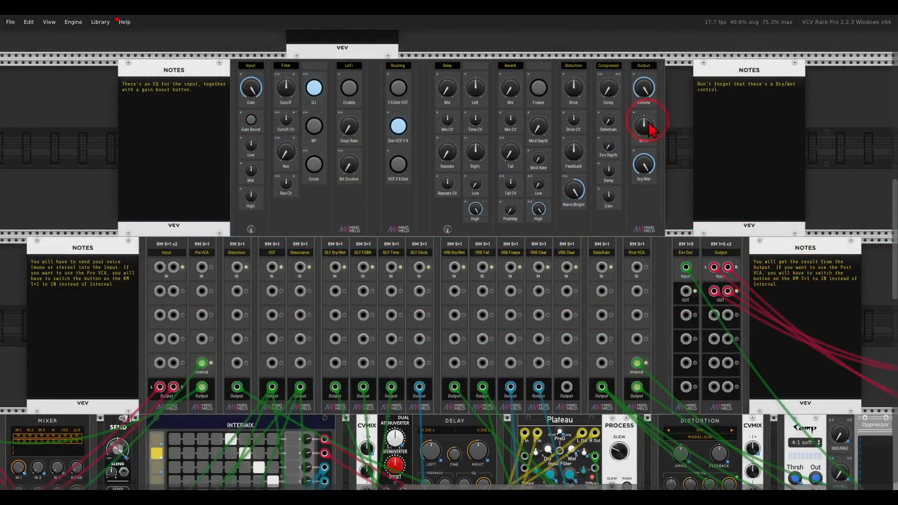
mouse_move(569, 81)
left_mouse_down()
mouse_move(203, 124)
mouse_move(535, 103)
left_mouse_up()
mouse_move(574, 251)
left_mouse_down()
mouse_move(304, 230)
mouse_move(569, 281)
mouse_move(556, 254)
left_mouse_up()
key("Escape")
scroll(459, 254, "down", 8)
scroll(460, 254, "down", 2)
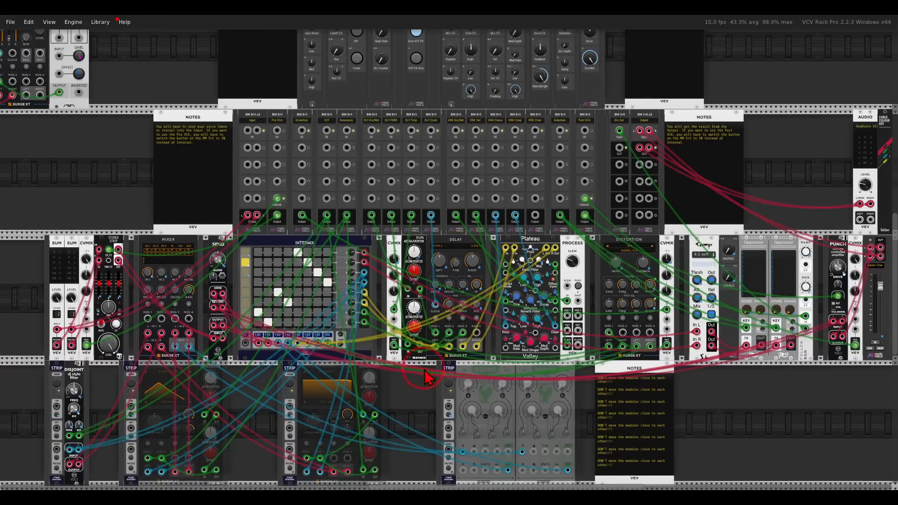
left_click_drag(424, 370, 539, 197)
scroll(503, 281, "up", 2)
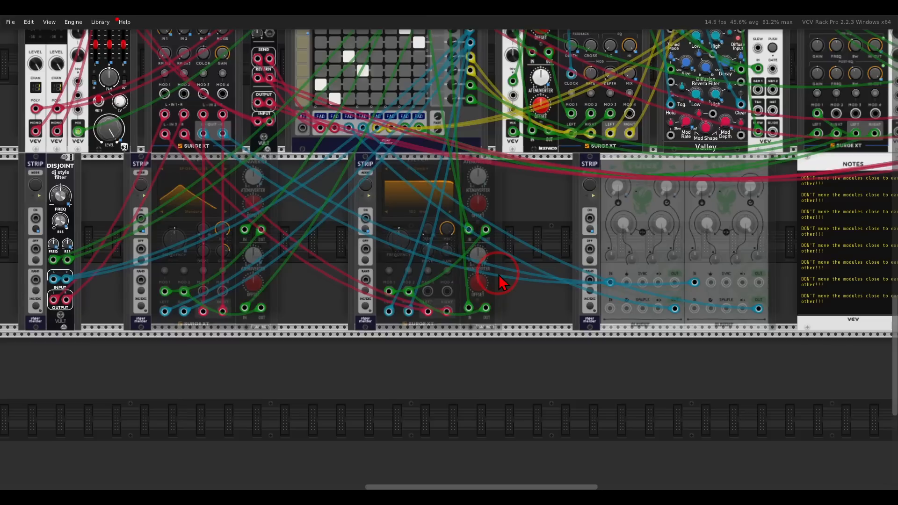
left_click_drag(545, 240, 573, 238)
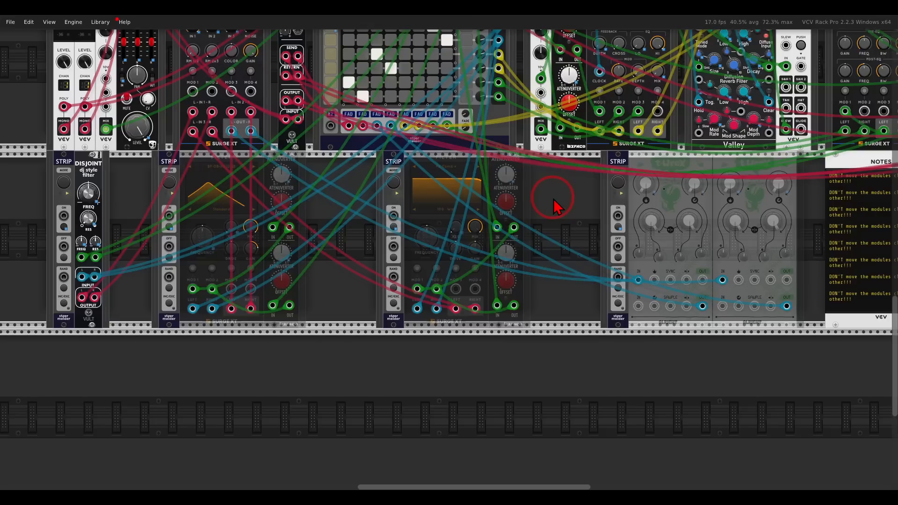
scroll(554, 203, "down", 2)
scroll(654, 225, "right", 4)
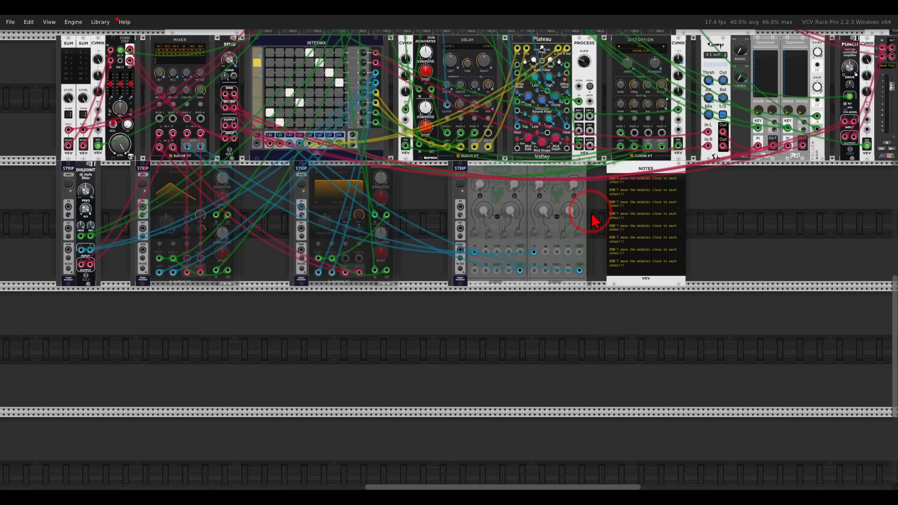
Select all modules in the Ghost's effect row and the Strip row beneath it, and clear the selection.
scroll(594, 222, "down", 1)
scroll(576, 244, "down", 3)
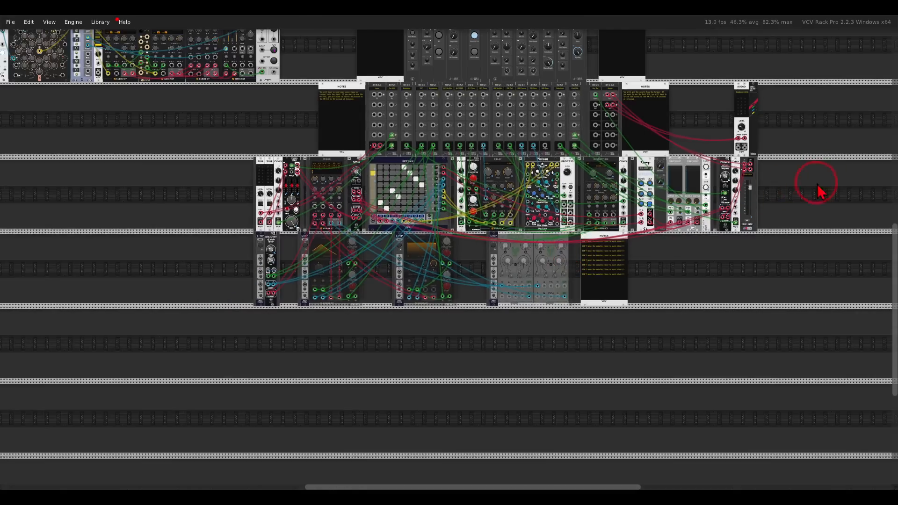
left_click_drag(811, 192, 181, 340)
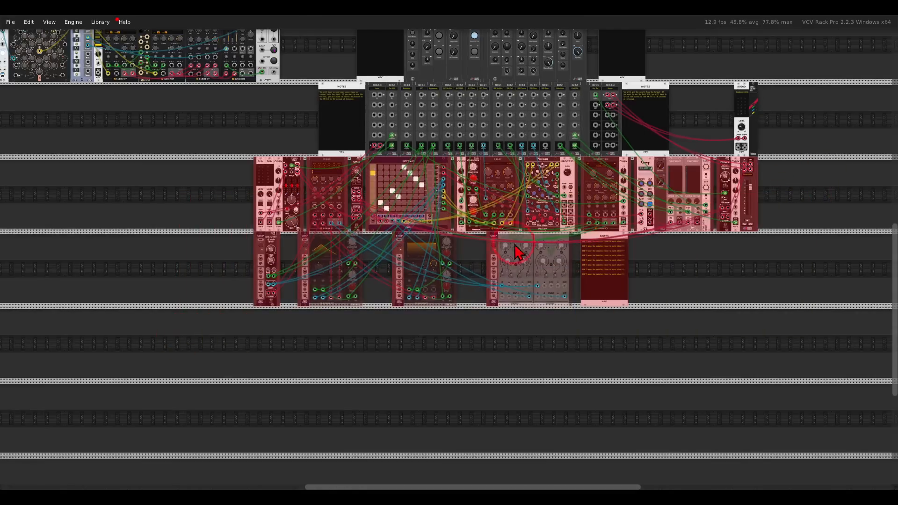
left_click(532, 337)
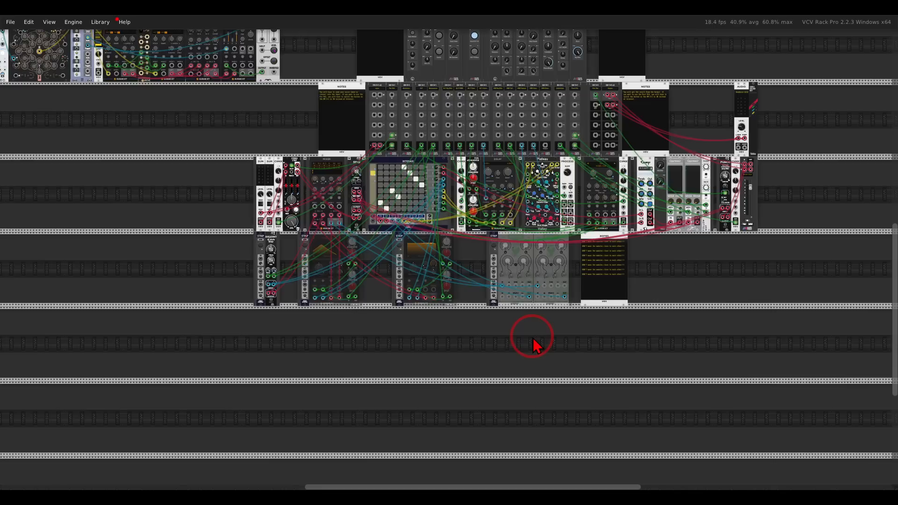
Examine the synth voice row from Clock to Super S&H, and the notes and input jacks of the Ghost's Input and Pre VCA modules.
left_click_drag(522, 333, 507, 431)
scroll(395, 190, "up", 5)
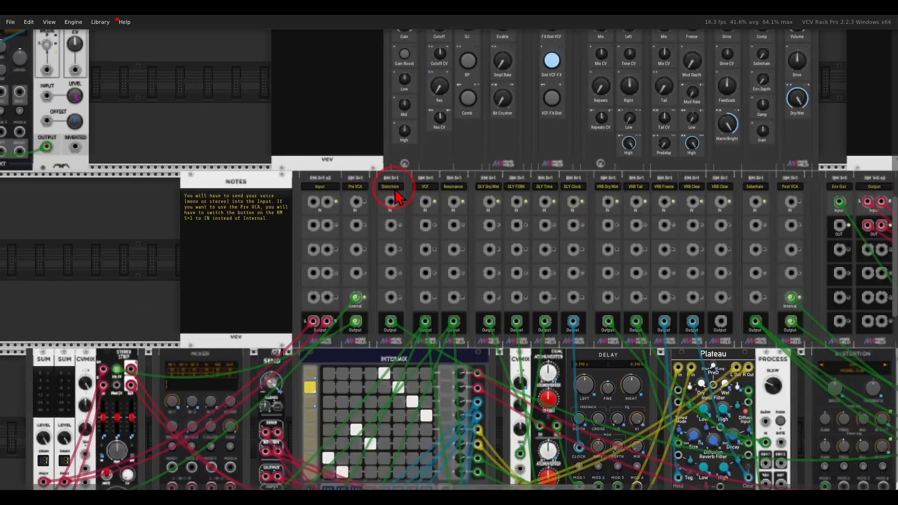
left_click_drag(472, 155, 854, 236)
left_click_drag(435, 263, 624, 245)
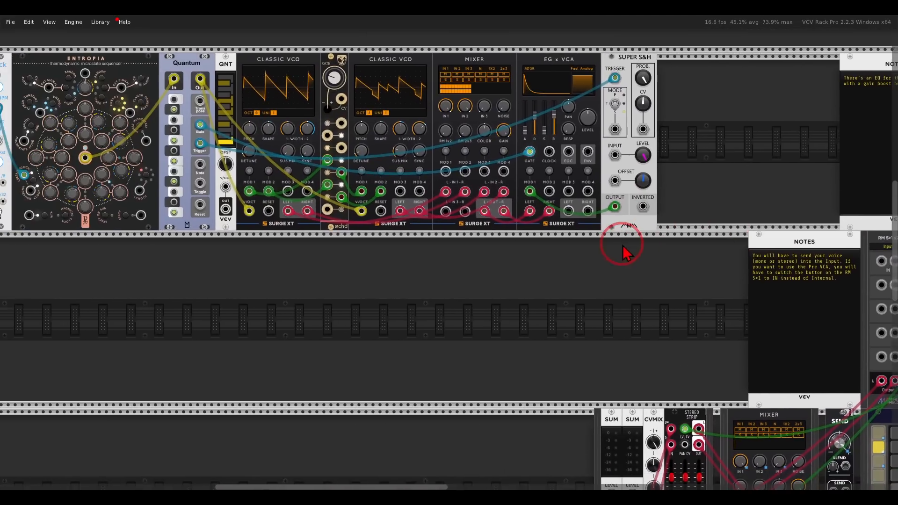
left_click_drag(296, 239, 407, 274)
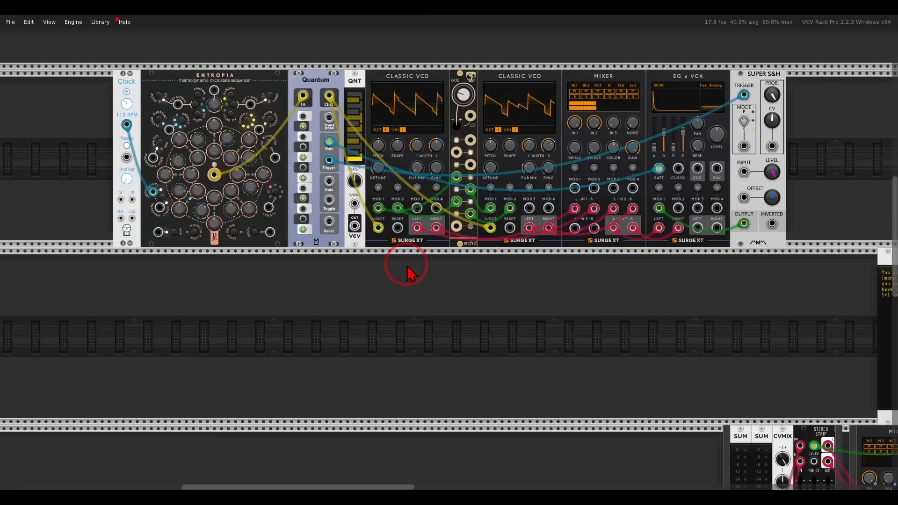
left_click_drag(596, 332, 210, 306)
left_click_drag(395, 313, 244, 292)
scroll(491, 287, "up", 3)
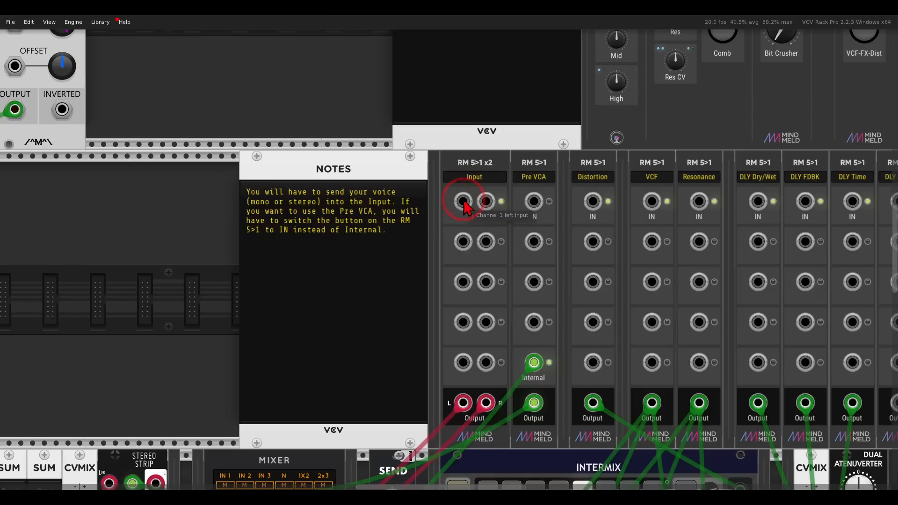
Patch the EG x VCA's left and right outputs into channel 1 of the Ghost's stereo Input module.
scroll(464, 205, "down", 3)
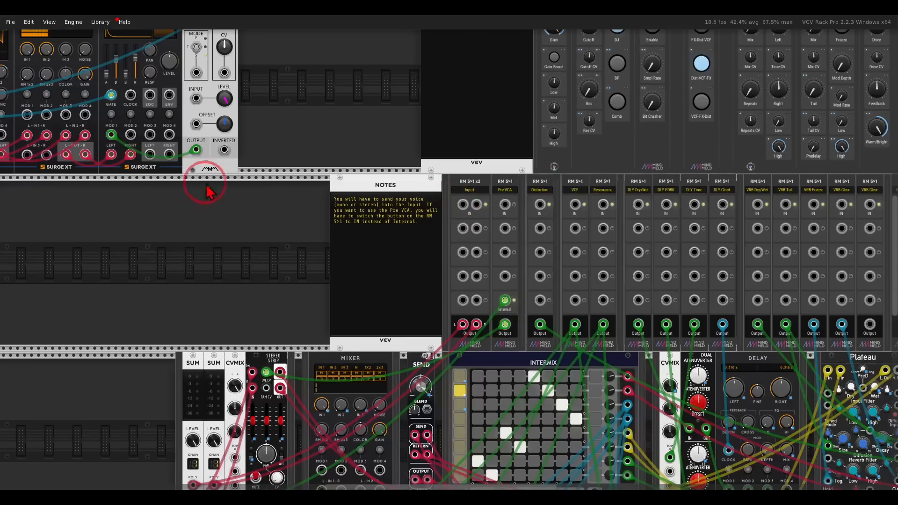
left_click_drag(150, 154, 244, 196)
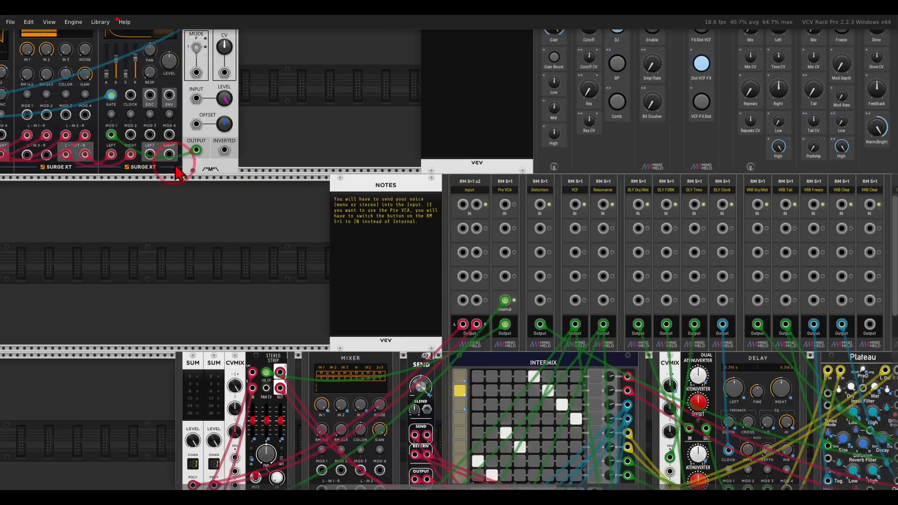
left_click_drag(150, 155, 459, 211)
left_click_drag(170, 154, 477, 204)
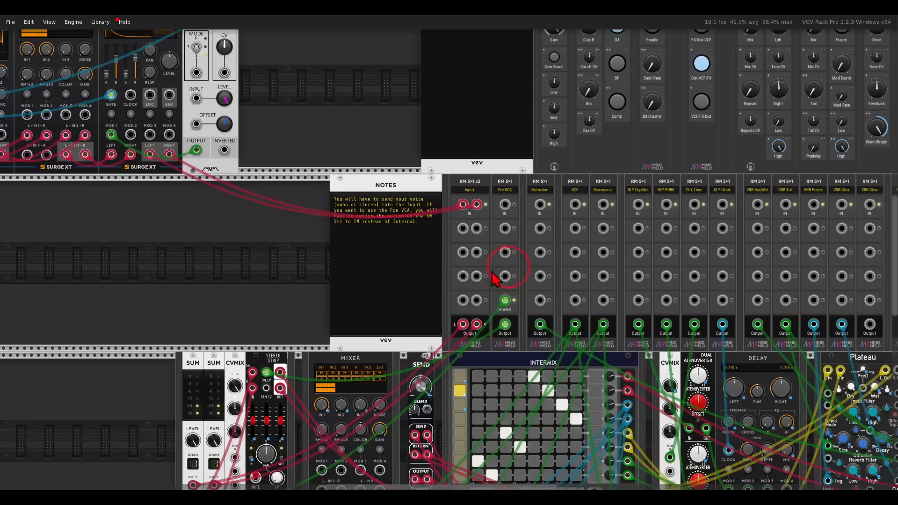
Examine the Ghost's Output module with its notes, and the control panel from Input to Output.
left_click_drag(689, 261, 183, 239)
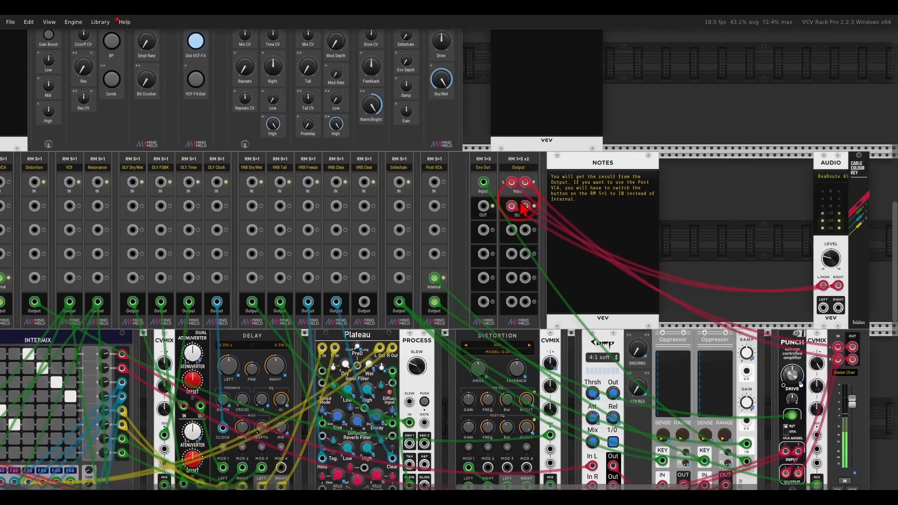
left_click_drag(334, 153, 529, 272)
scroll(442, 206, "up", 1)
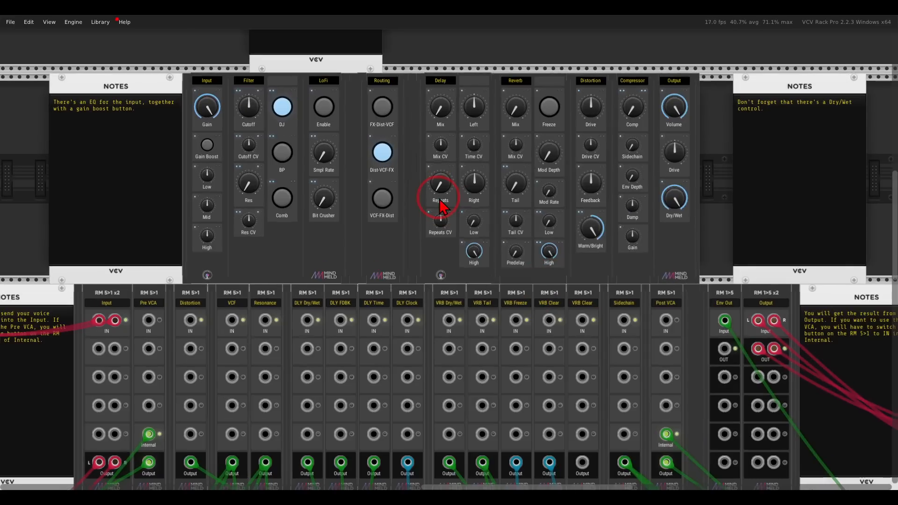
left_click_drag(388, 259, 414, 255)
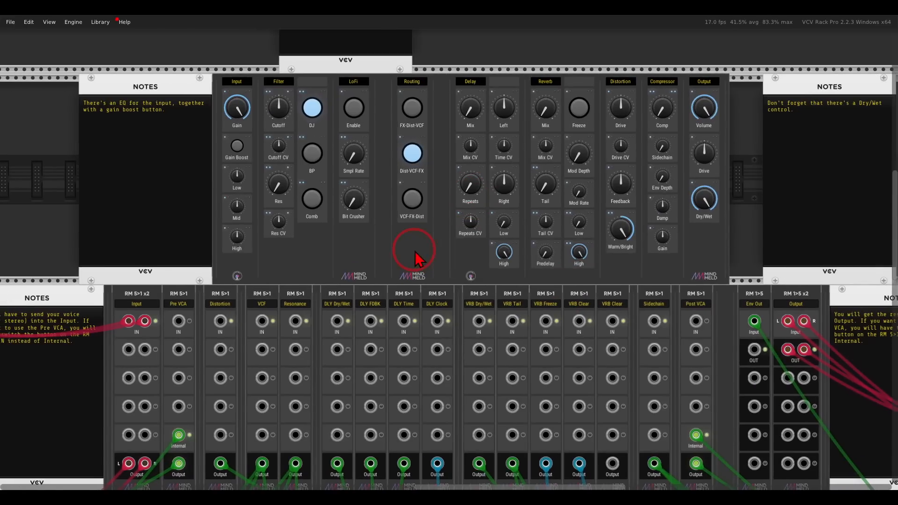
scroll(304, 164, "up", 1)
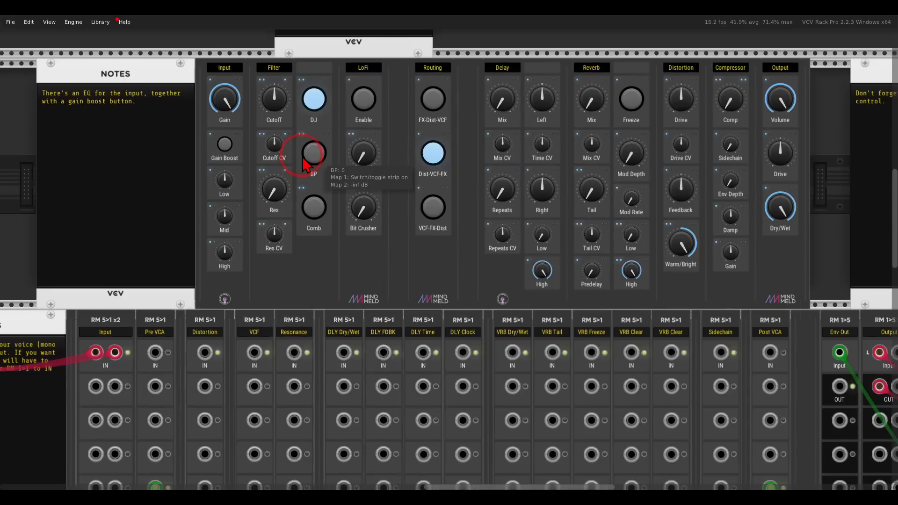
scroll(306, 161, "up", 2)
left_click_drag(260, 159, 260, 155)
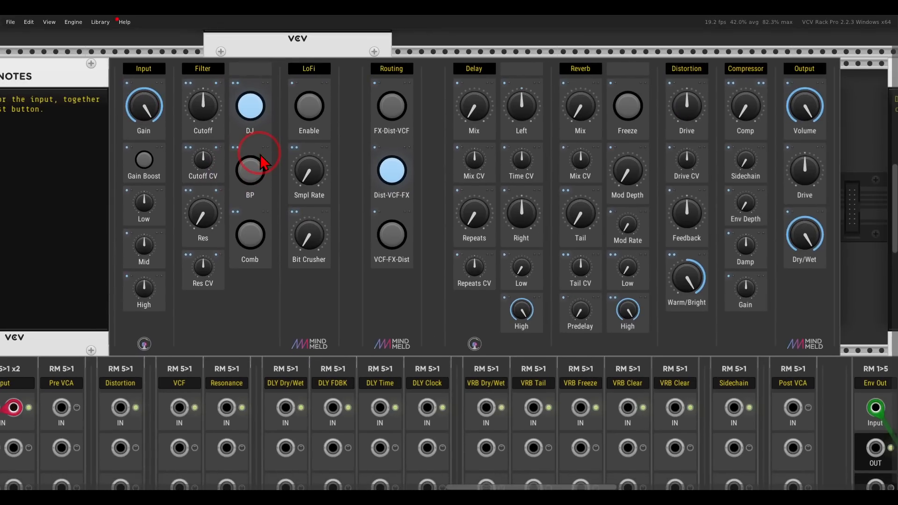
Try the input Gain and Gain Boost, and set the EQ with Low and Mid slightly cut and High boosted.
left_click_drag(150, 110, 132, 61)
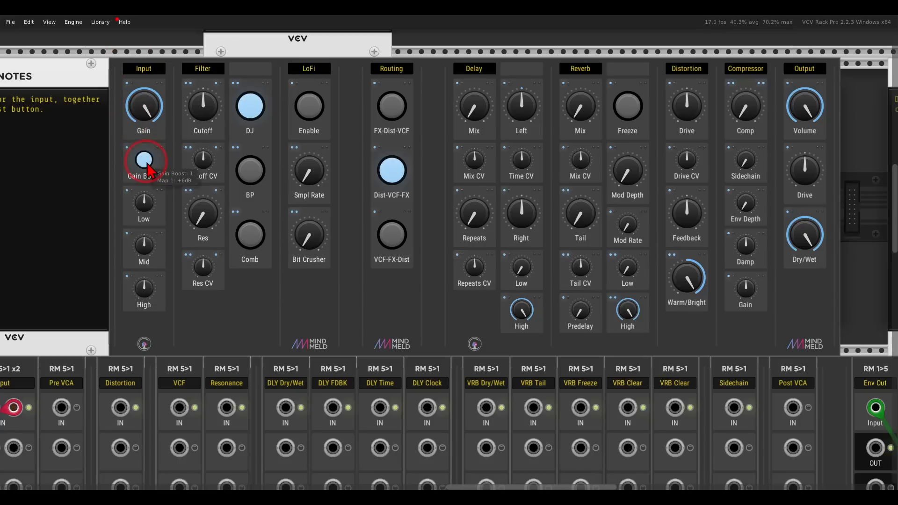
left_click_drag(144, 202, 127, 130)
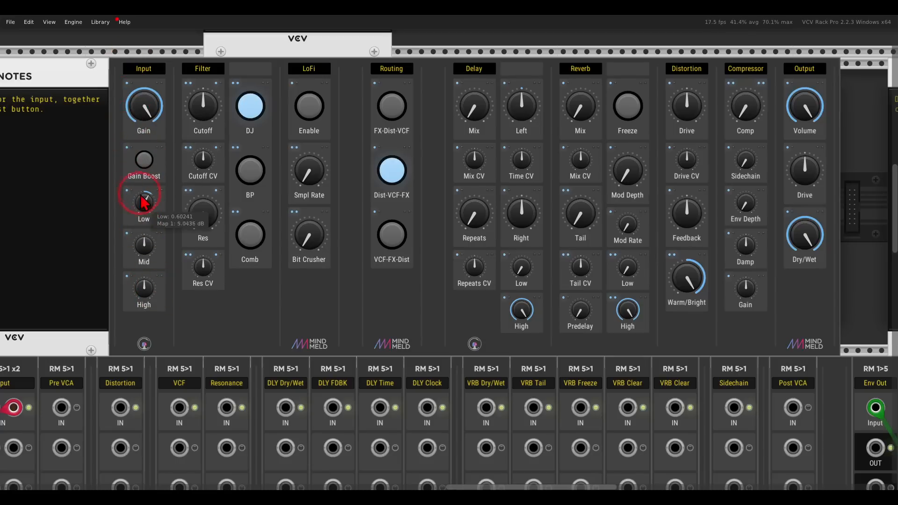
double_click(143, 201)
left_click_drag(143, 246, 146, 220)
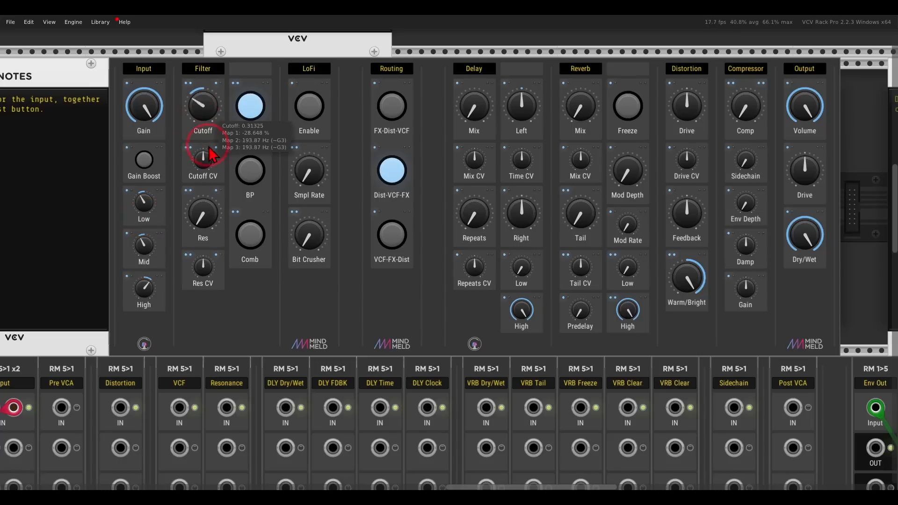
Sweep the Cutoff and Res of the DJ filter, ending with a low Cutoff and Res at 0.
mouse_move(210, 155)
left_mouse_down()
mouse_move(224, 197)
mouse_move(202, 141)
mouse_move(192, 41)
mouse_move(225, 182)
mouse_move(204, 131)
mouse_move(191, 38)
mouse_move(206, 140)
left_mouse_up()
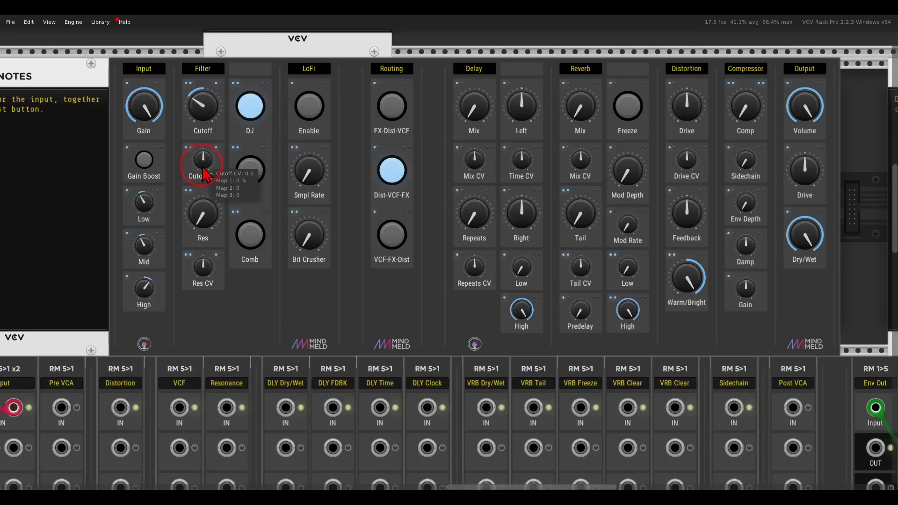
left_click_drag(203, 213, 196, 177)
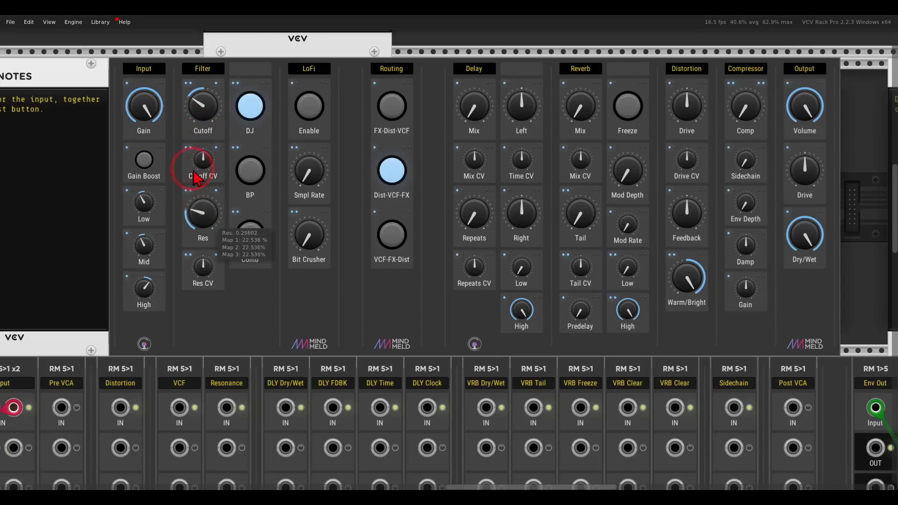
left_click_drag(183, 142, 192, 117)
left_click_drag(203, 190, 231, 341)
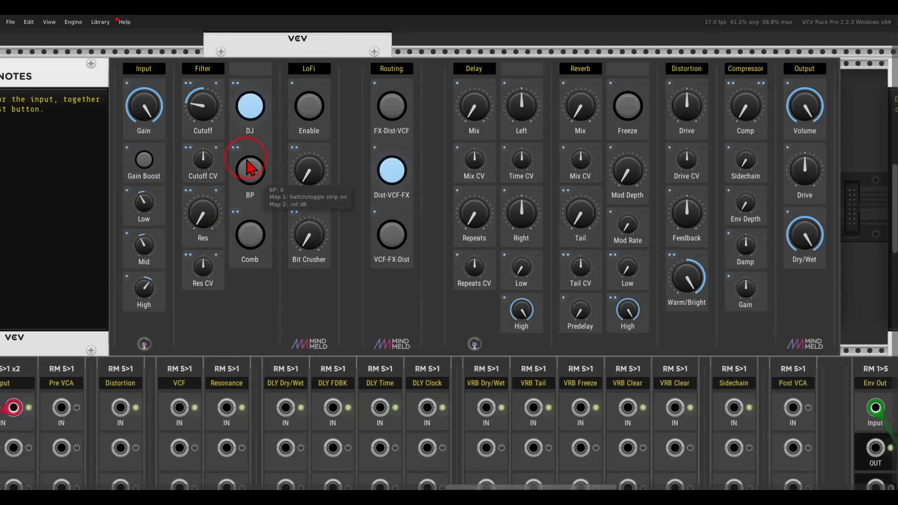
left_click(255, 107)
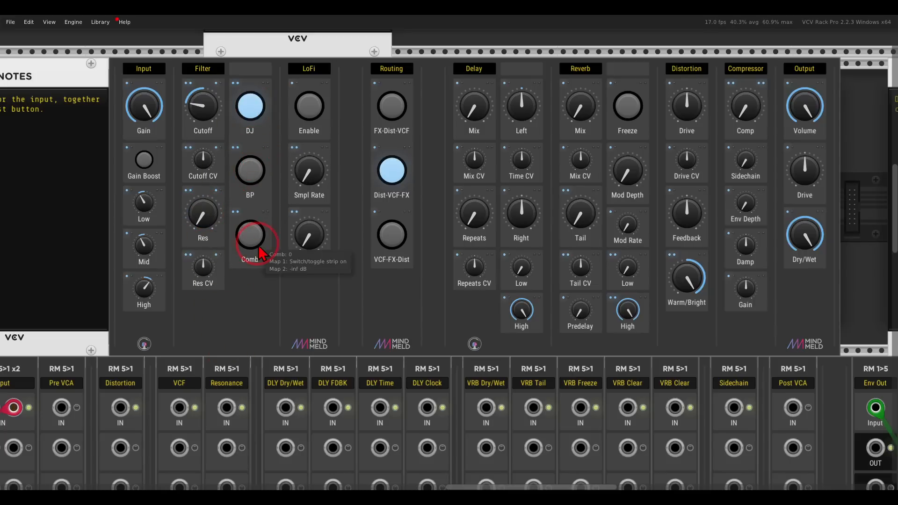
Switch the filter to BP, sweep its Cutoff and raise Res to about 0.3.
scroll(258, 243, "down", 6)
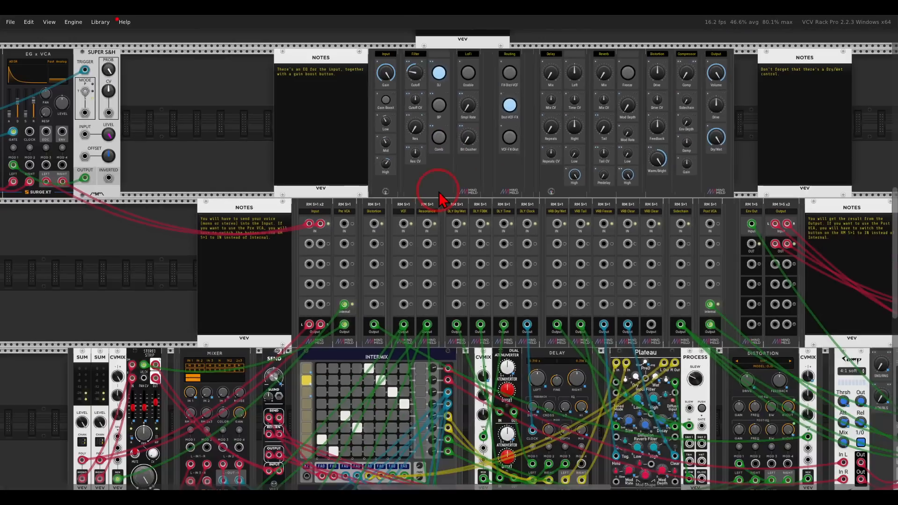
scroll(442, 202, "down", 4)
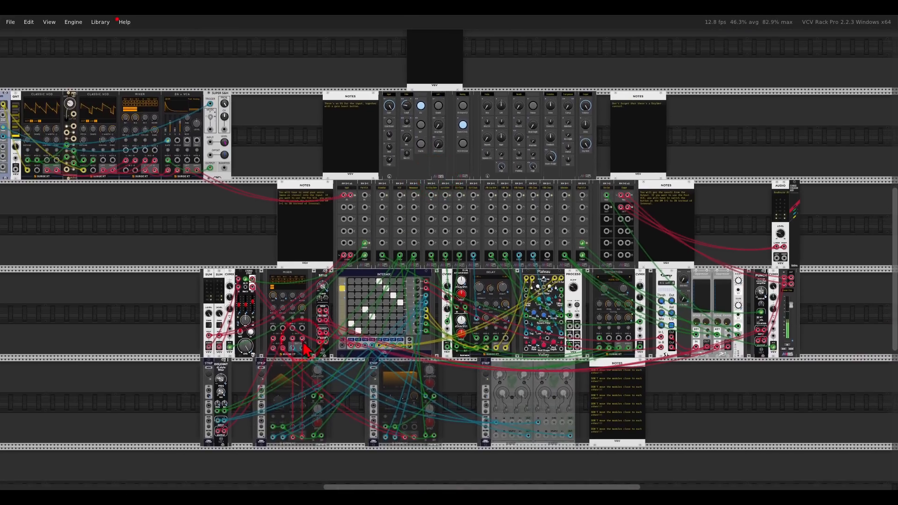
left_click(421, 127)
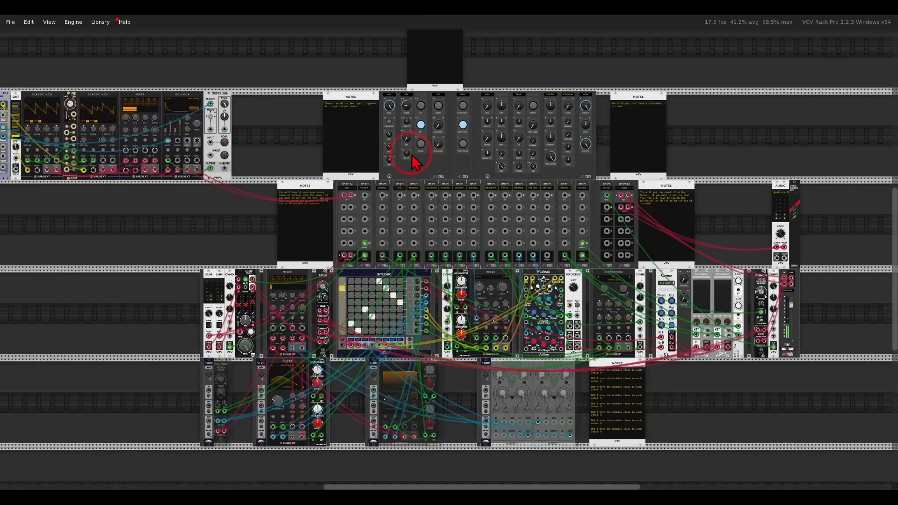
scroll(415, 162, "up", 8)
scroll(421, 168, "down", 1)
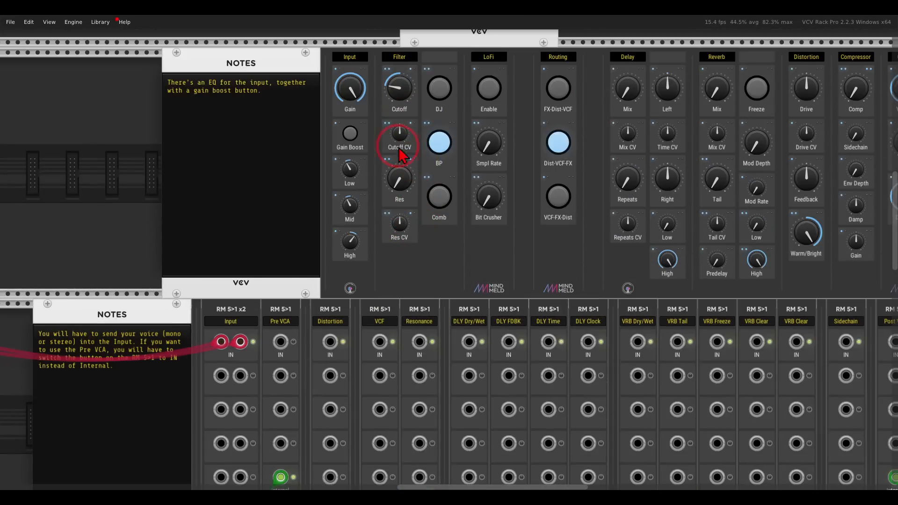
left_click_drag(400, 98, 410, 234)
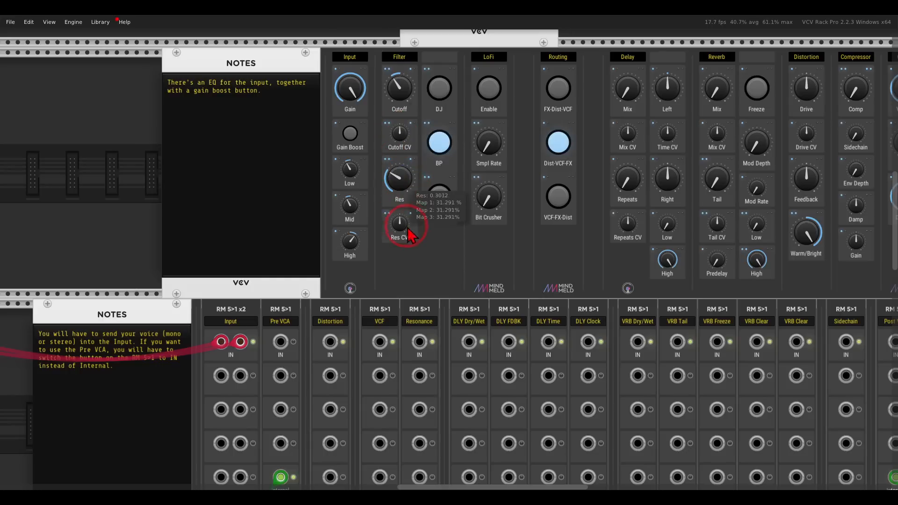
Switch the filter to Comb, sweep Res and Cutoff, and reset both to their defaults.
left_click(438, 195)
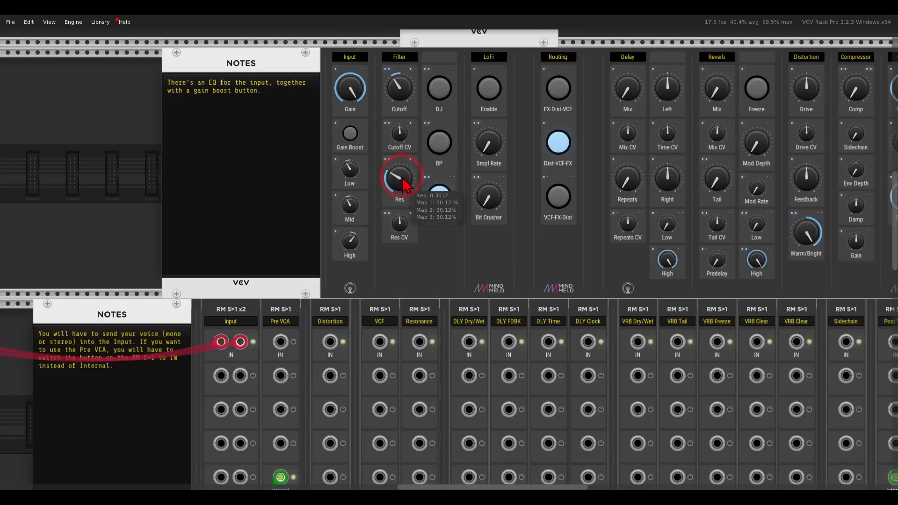
left_click_drag(405, 184, 409, 234)
mouse_move(399, 89)
left_mouse_down()
mouse_move(401, 136)
mouse_move(420, 180)
mouse_move(391, 98)
mouse_move(395, 54)
mouse_move(399, 110)
mouse_move(387, 40)
mouse_move(405, 199)
mouse_move(394, 35)
mouse_move(397, 189)
mouse_move(393, 66)
mouse_move(402, 100)
left_mouse_up()
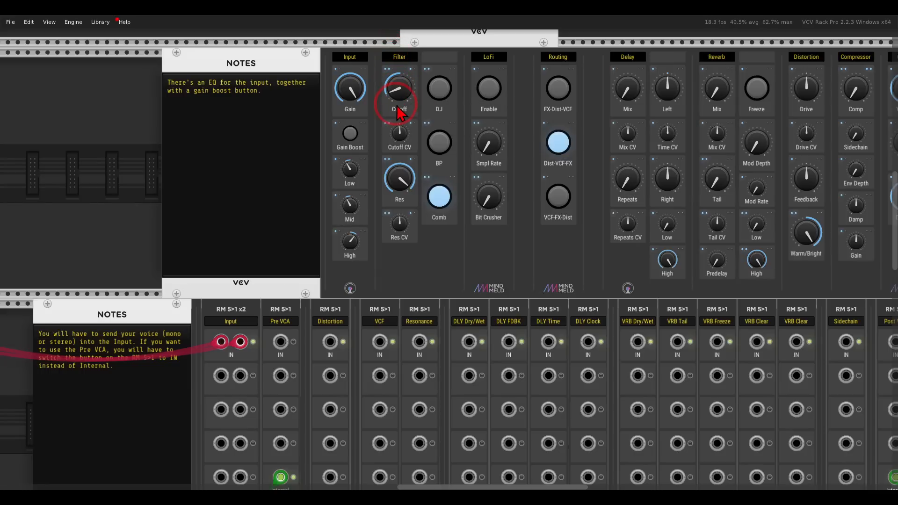
double_click(399, 100)
double_click(402, 182)
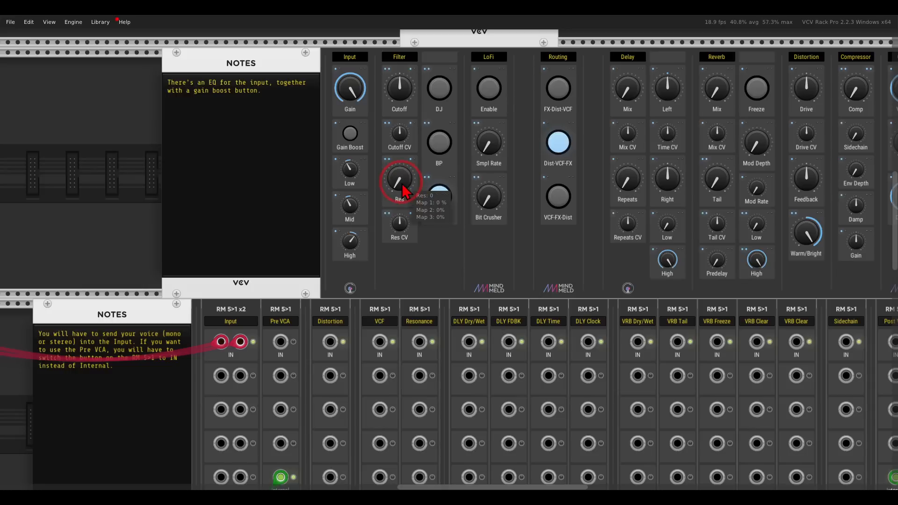
Return the filter to DJ with a low Cutoff and a moderately raised Res.
left_click(439, 90)
left_click_drag(395, 96, 397, 132)
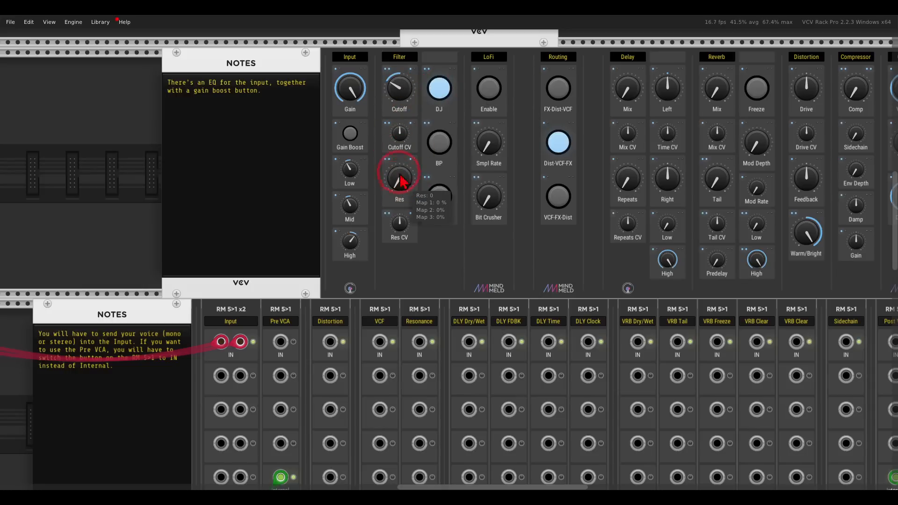
left_click_drag(398, 175, 394, 133)
left_click_drag(400, 91, 393, 104)
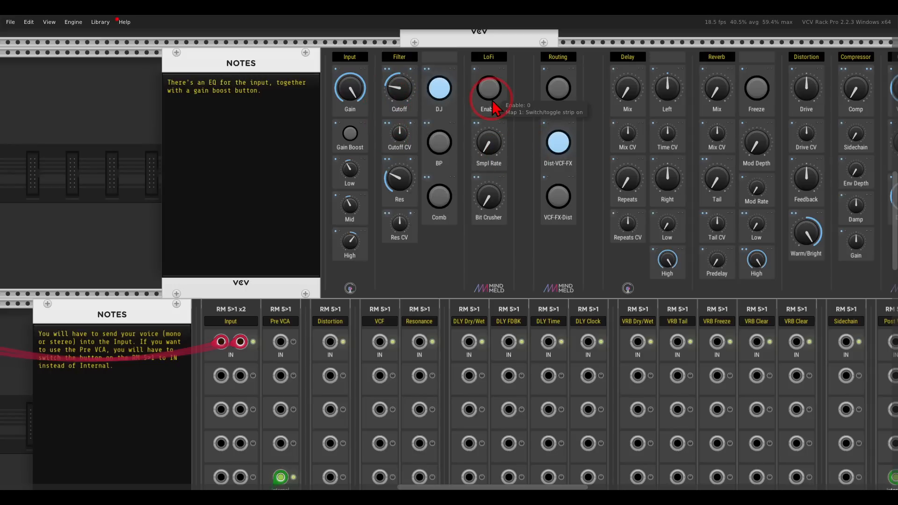
Enable the LoFi section, try its Smpl Rate and Bit Crusher, and disable it with both at minimum.
left_click_drag(500, 174, 459, 168)
scroll(459, 173, "down", 6)
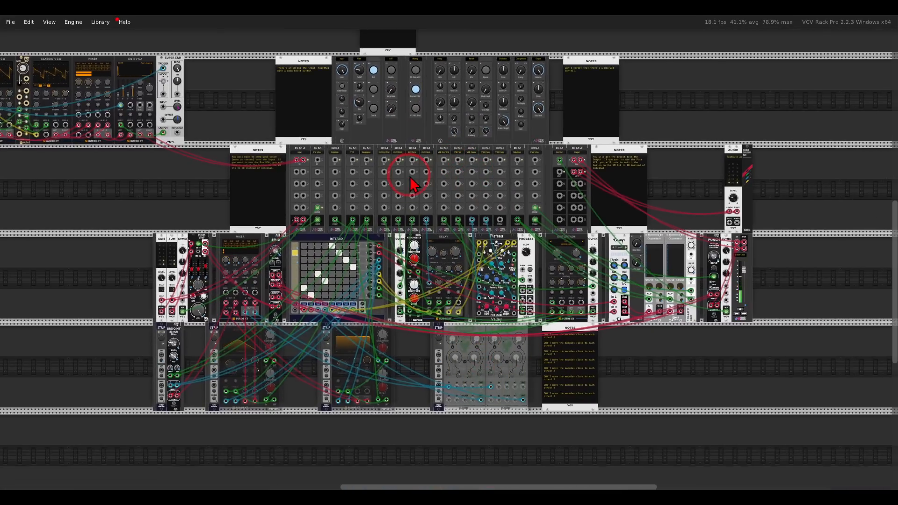
scroll(406, 178, "up", 6)
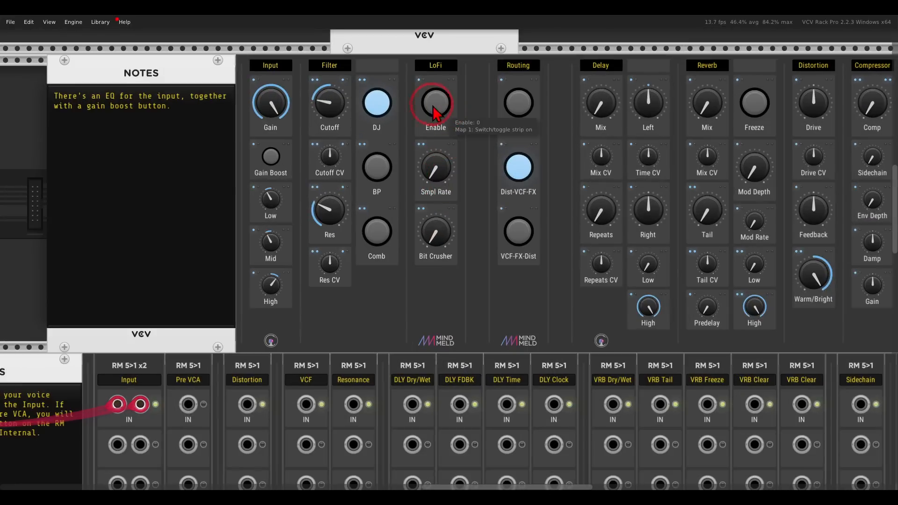
left_click(441, 110)
left_click_drag(437, 176, 425, 260)
left_click(437, 105)
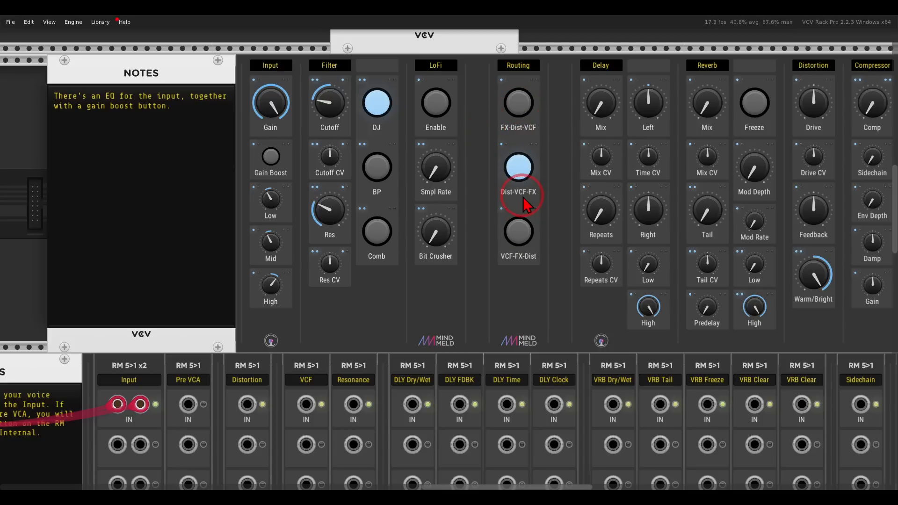
Examine the Intermix routing matrix and its scene buttons in relation to the Dist-VCF-FX routing.
scroll(523, 197, "down", 3)
scroll(522, 201, "down", 3)
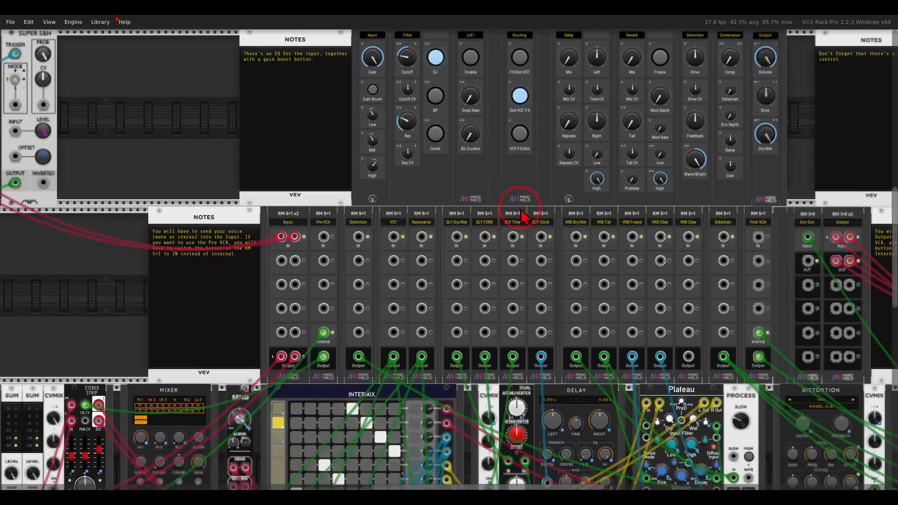
scroll(315, 322, "down", 3)
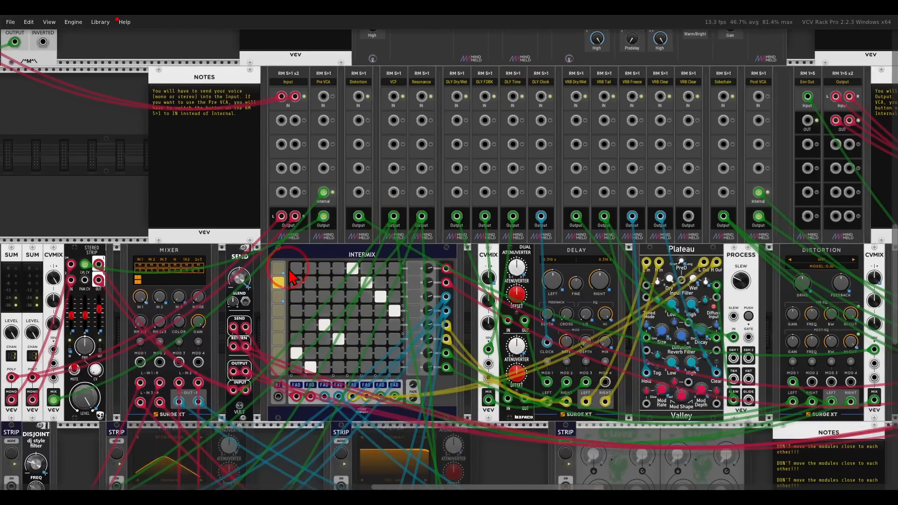
left_click(280, 288)
scroll(437, 245, "up", 5)
left_click(520, 169)
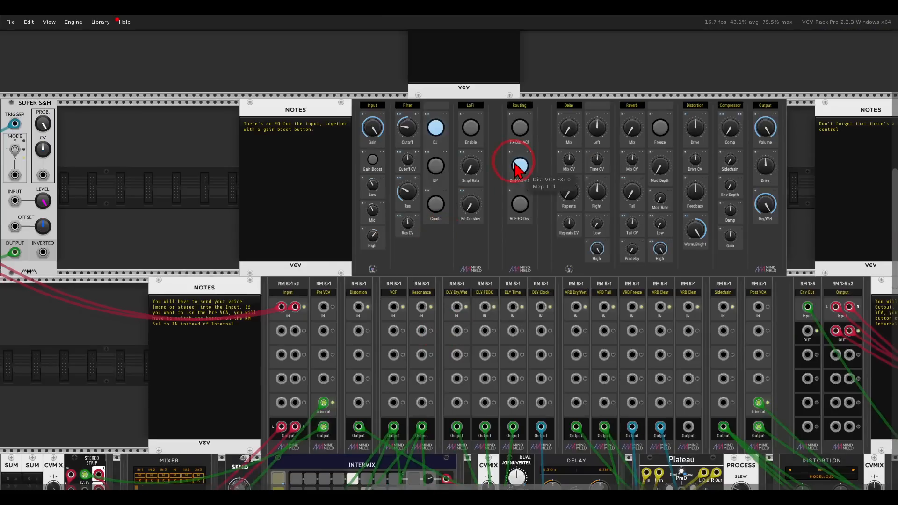
Switch the effect routing order to FX-Dist-VCF.
scroll(519, 171, "up", 3)
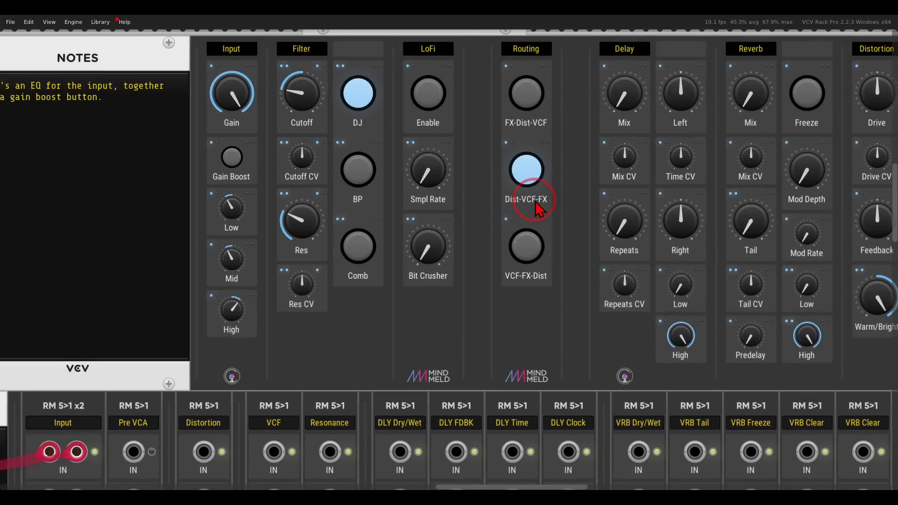
left_click_drag(542, 197, 522, 197)
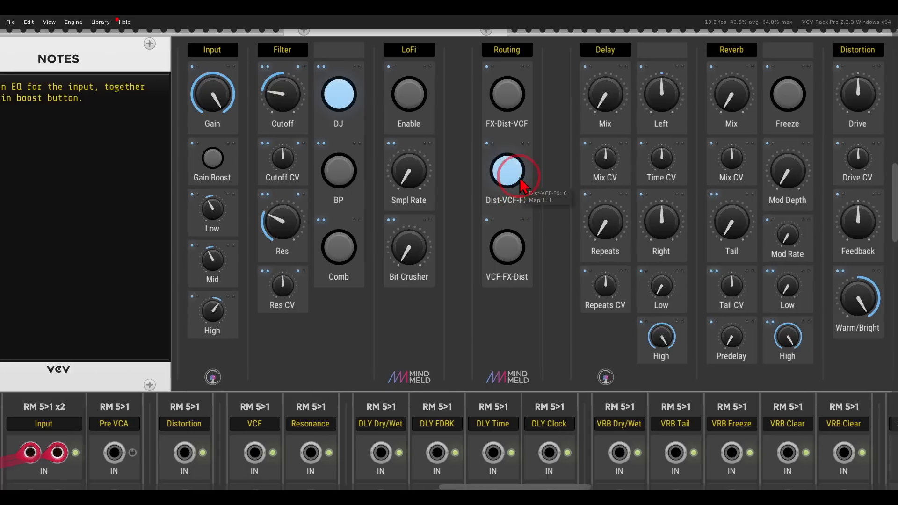
left_click(511, 105)
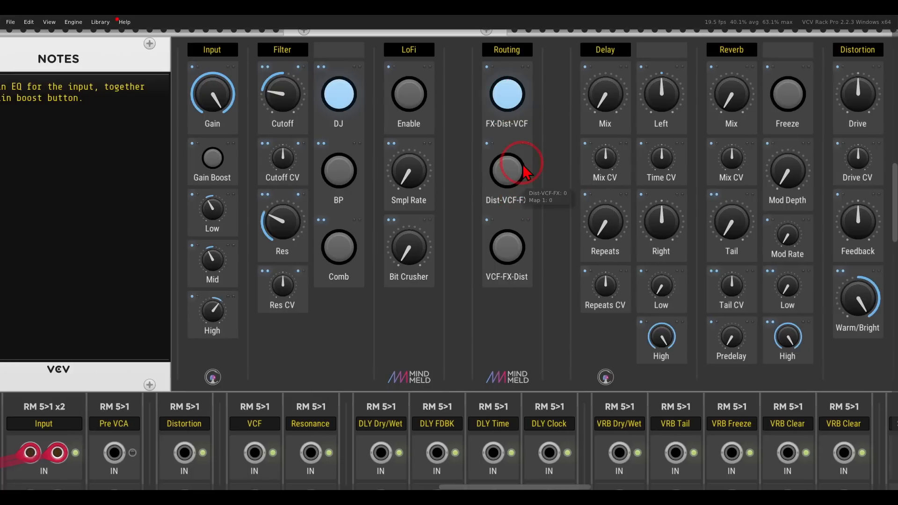
scroll(501, 170, "down", 4)
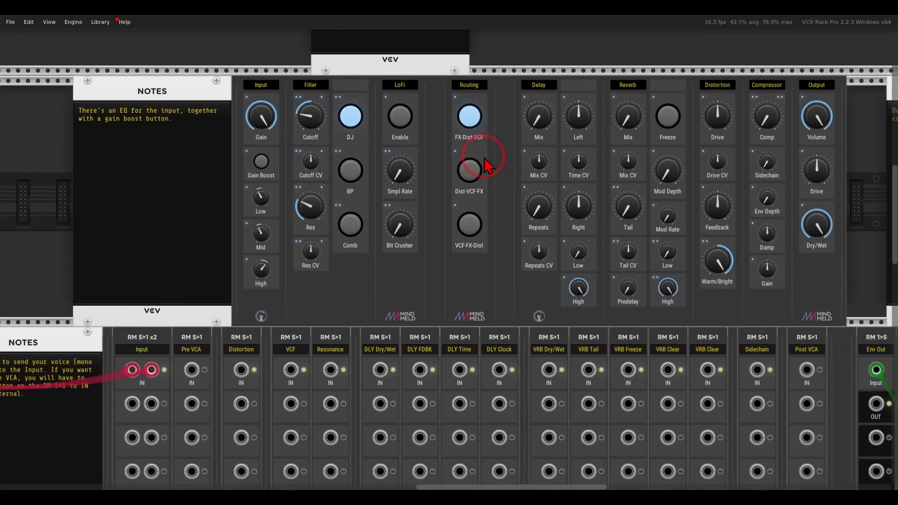
Raise the filter Cutoff slightly and bring the Delay Mix up to about 32%, keeping the FX-Dist-VCF routing.
mouse_move(307, 123)
left_mouse_down()
mouse_move(301, 107)
mouse_move(299, 120)
left_mouse_up()
left_click(471, 116)
left_click_drag(530, 104, 533, 68)
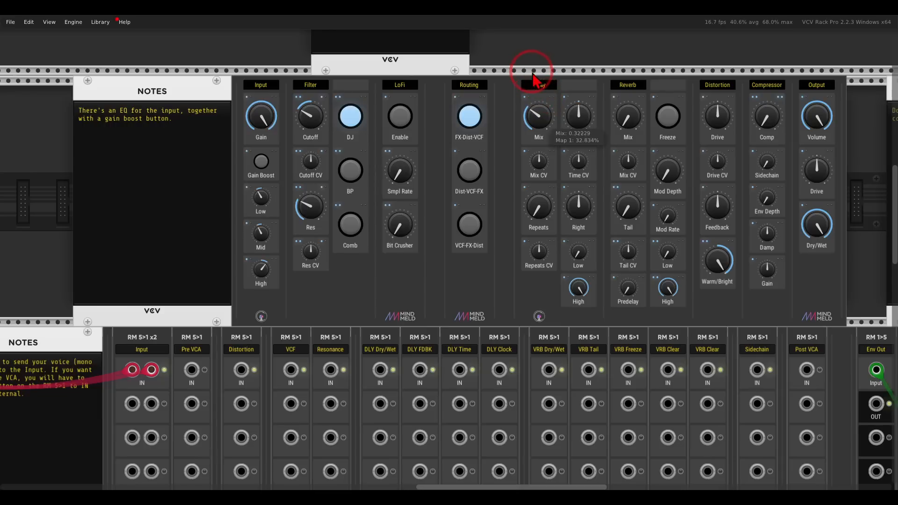
Patch the Simple Clock's /4 output into the first channel input of the DLY Clock module.
scroll(493, 222, "down", 5)
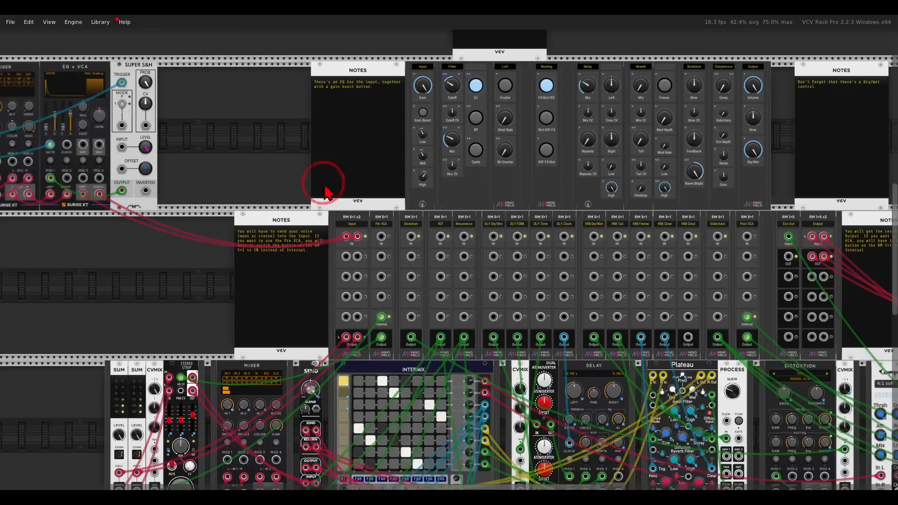
left_click_drag(301, 181, 687, 167)
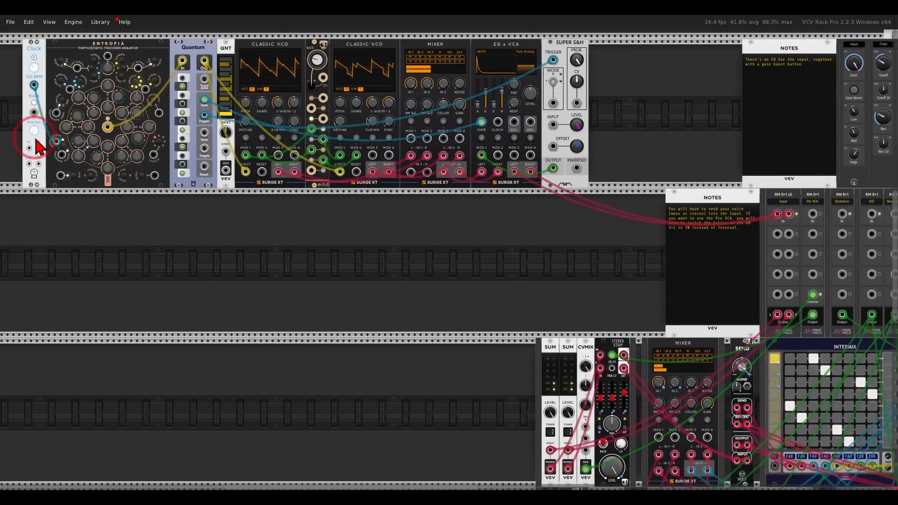
left_click_drag(29, 146, 680, 219)
scroll(678, 217, "up", 2)
scroll(680, 218, "up", 3)
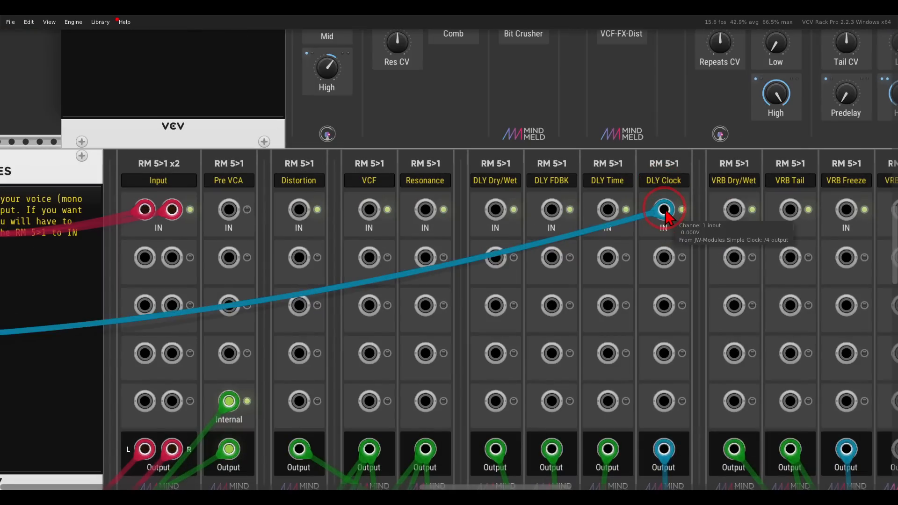
Offset the Delay's Left time slightly above centre and raise its Repeats to just under halfway.
scroll(665, 211, "down", 3)
scroll(669, 213, "up", 9)
left_click_drag(639, 192, 473, 123)
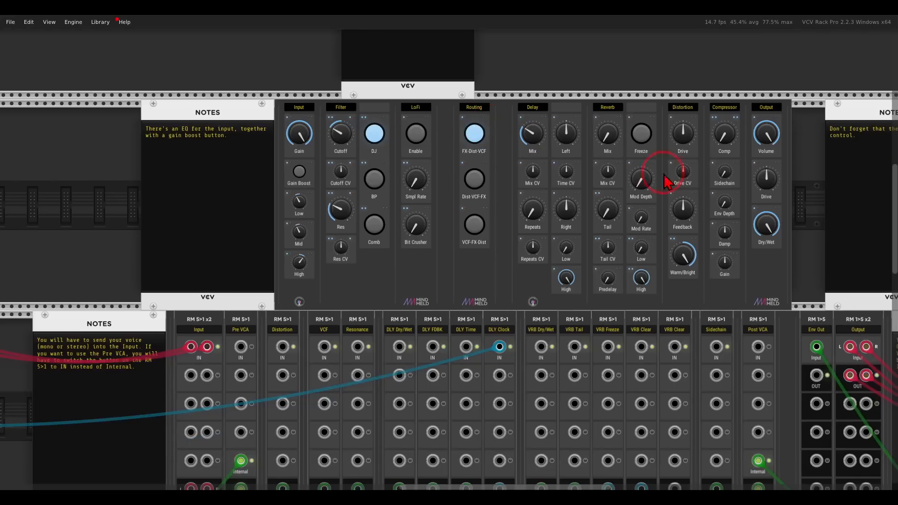
scroll(591, 181, "up", 5)
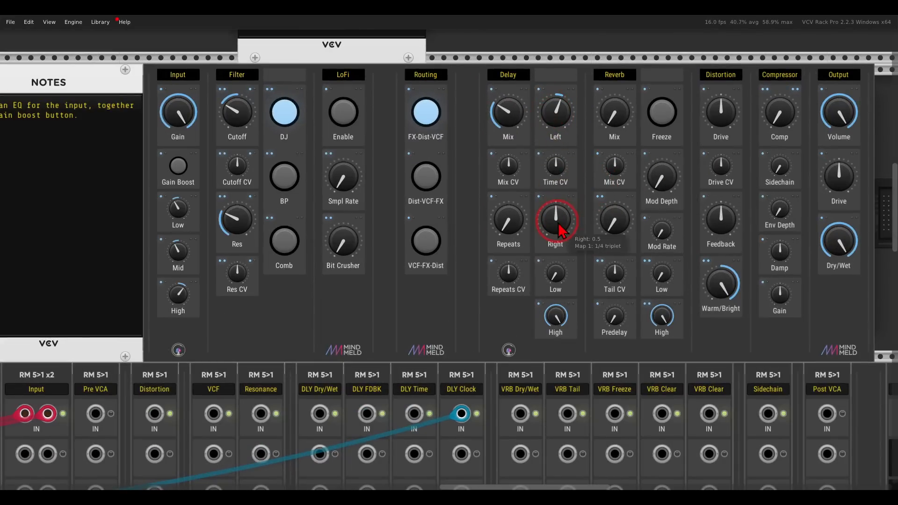
left_click_drag(512, 220, 502, 176)
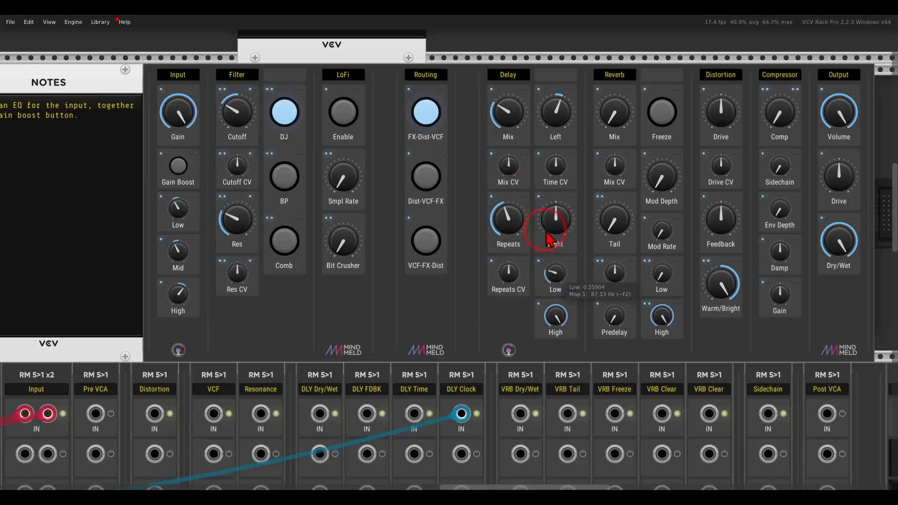
Raise the Delay's Low cut to roughly a quarter and try a higher Mix before settling it around a third.
left_click_drag(499, 93, 489, 88)
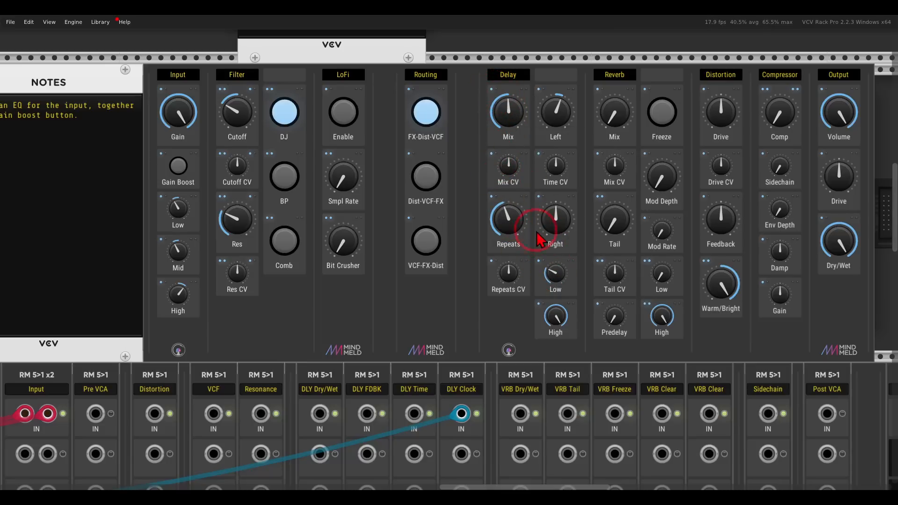
left_click_drag(554, 273, 550, 248)
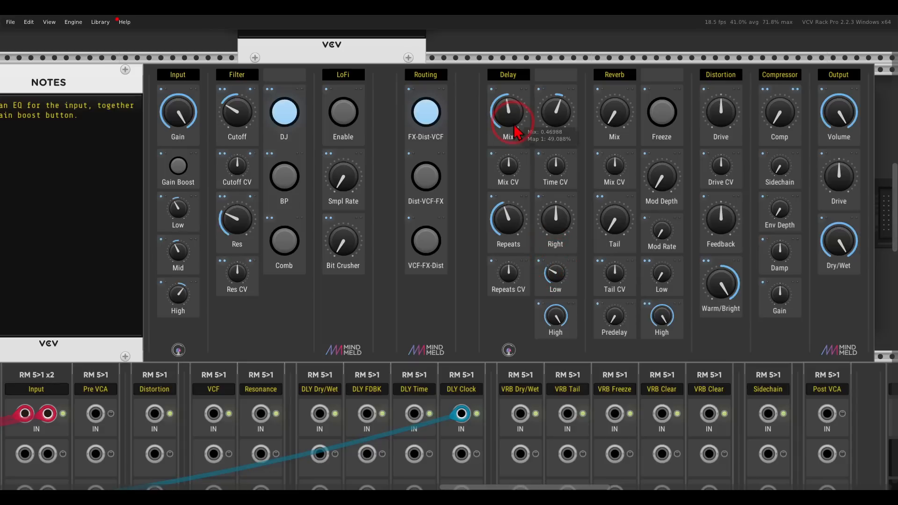
left_click_drag(514, 136, 515, 137)
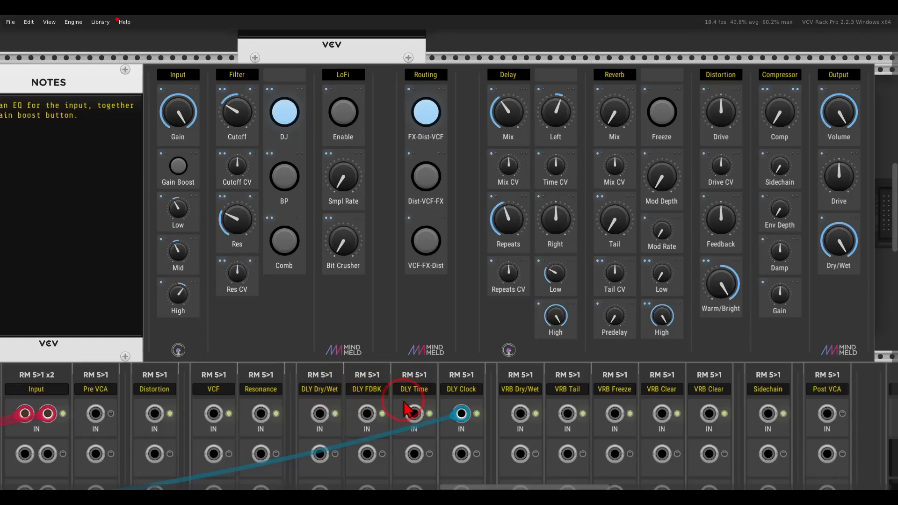
mouse_move(519, 131)
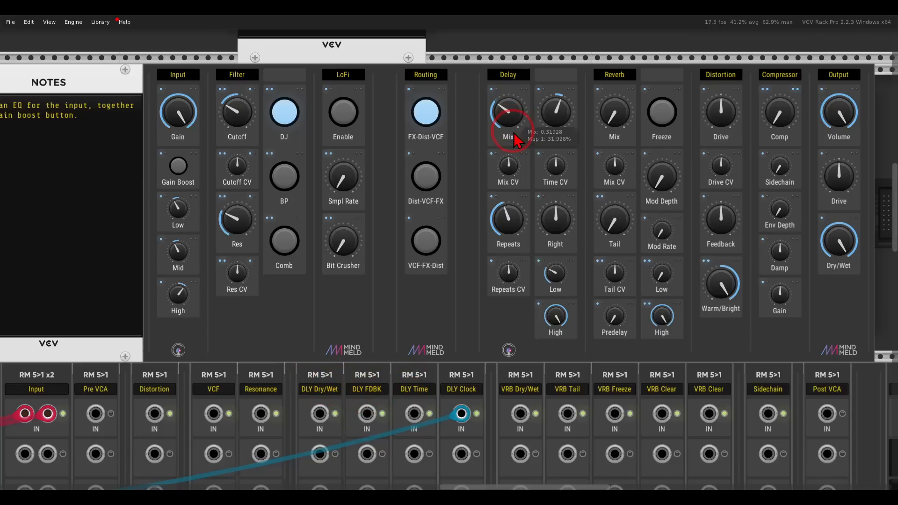
Raise the Reverb Mix to roughly a third and its Tail to about 0.37.
mouse_move(625, 123)
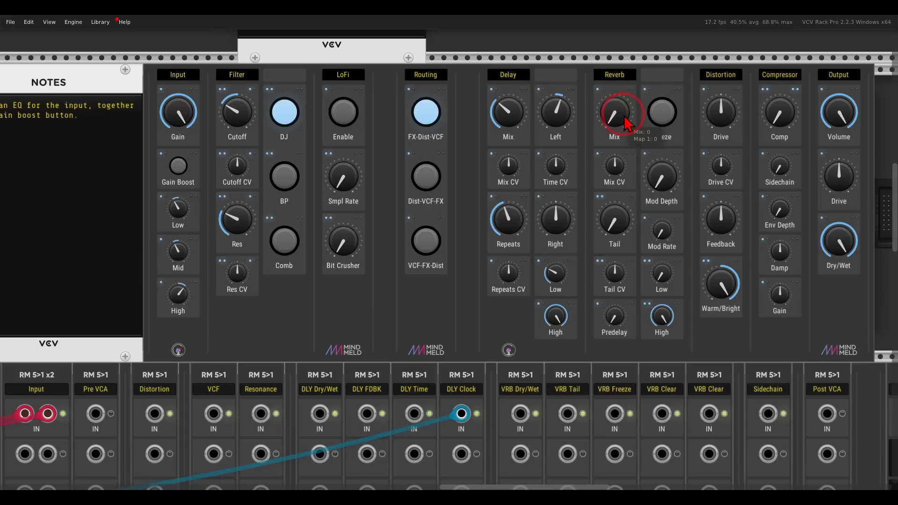
left_click_drag(625, 117, 621, 118)
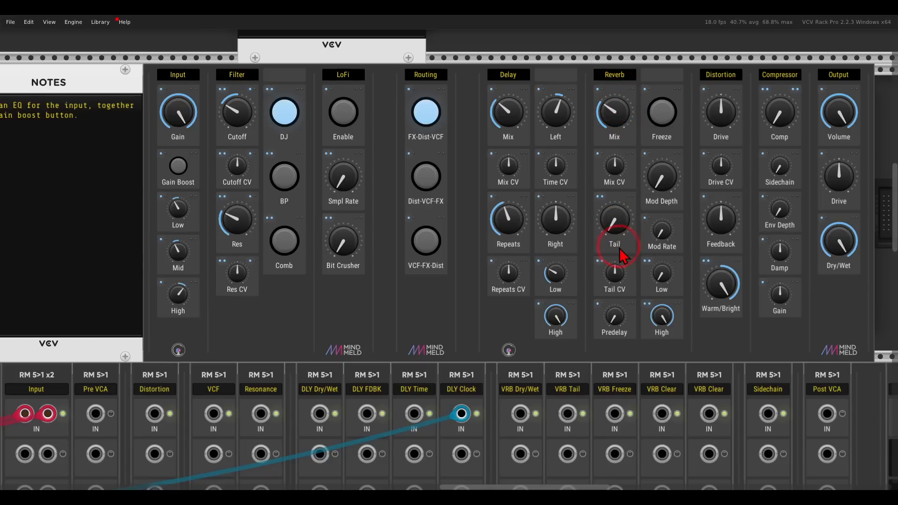
left_click_drag(616, 246, 490, 159)
scroll(490, 159, "down", 4)
left_click_drag(531, 229, 528, 199)
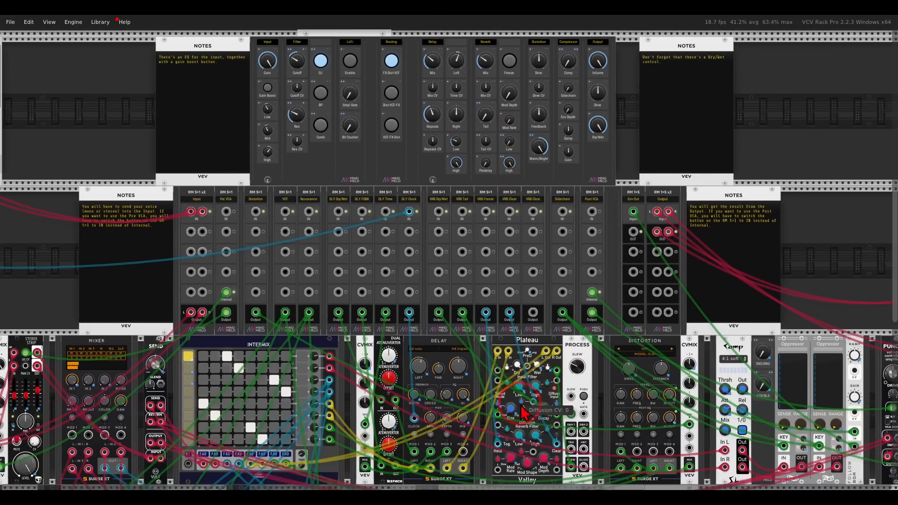
mouse_move(484, 122)
left_mouse_down()
mouse_move(483, 108)
mouse_move(491, 123)
left_mouse_up()
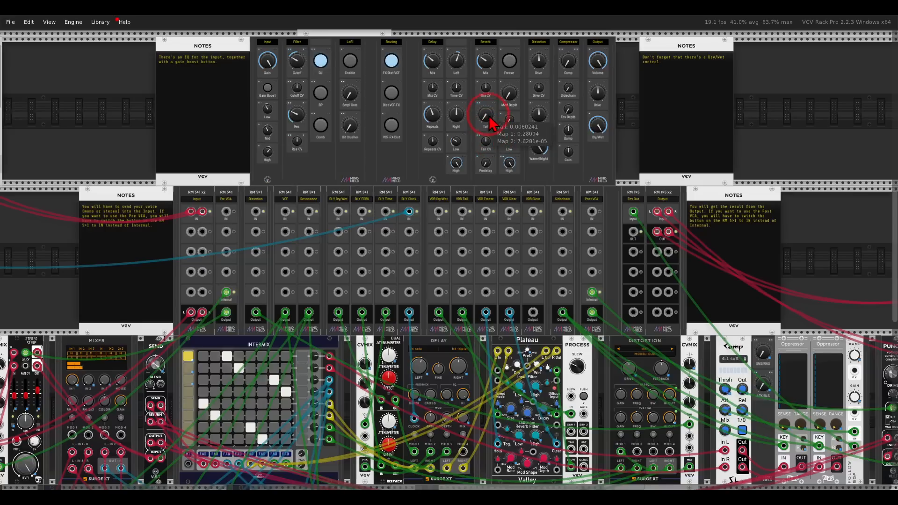
scroll(486, 94, "up", 5)
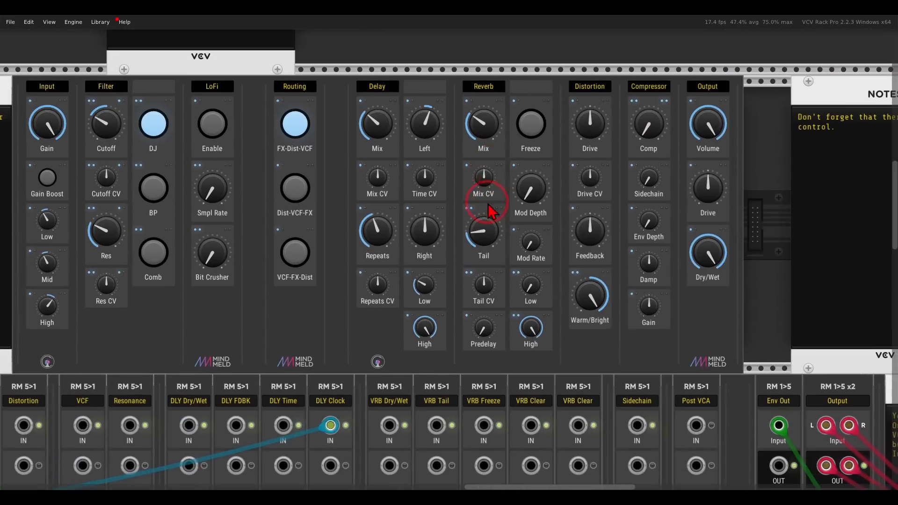
mouse_move(491, 213)
left_mouse_down()
mouse_move(485, 225)
mouse_move(482, 210)
left_mouse_up()
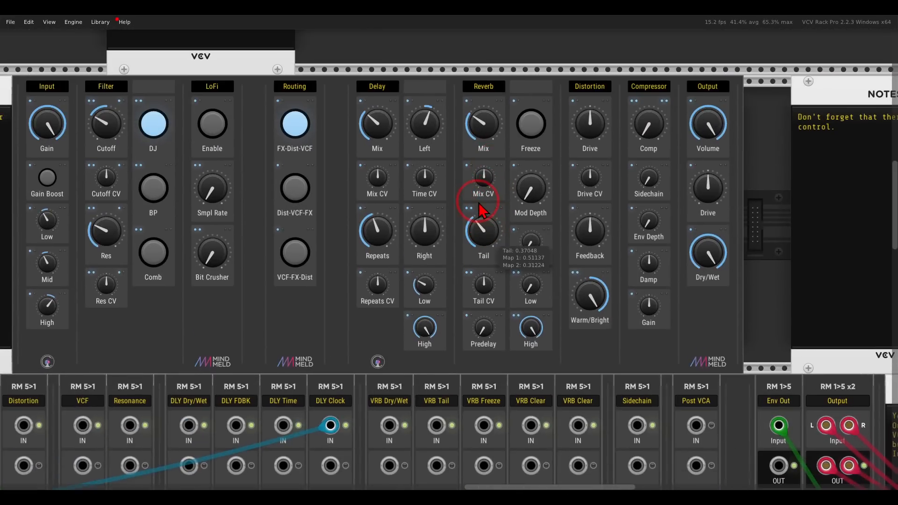
Cut the Delay Mix to zero, and turn the Reverb's Mod Depth to maximum with a moderate Mod Rate.
left_click_drag(381, 118, 411, 266)
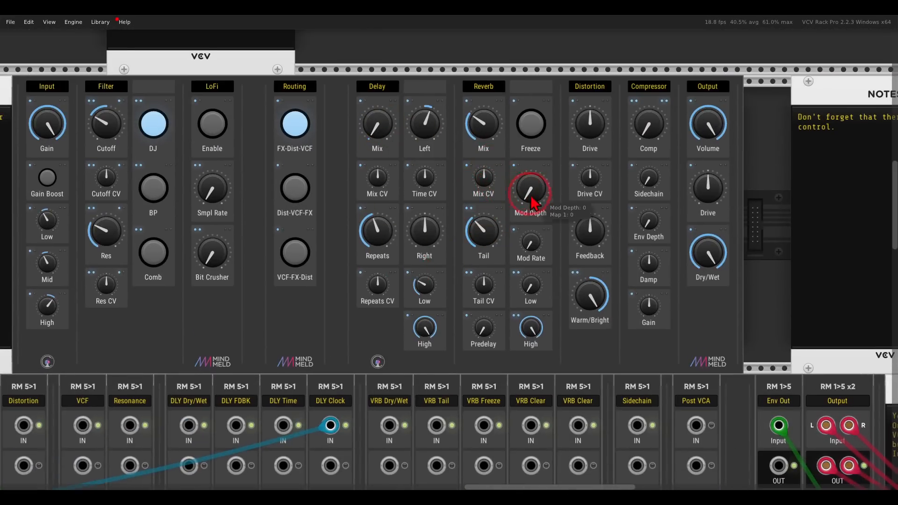
left_click_drag(532, 194, 511, 76)
left_click_drag(531, 247, 535, 165)
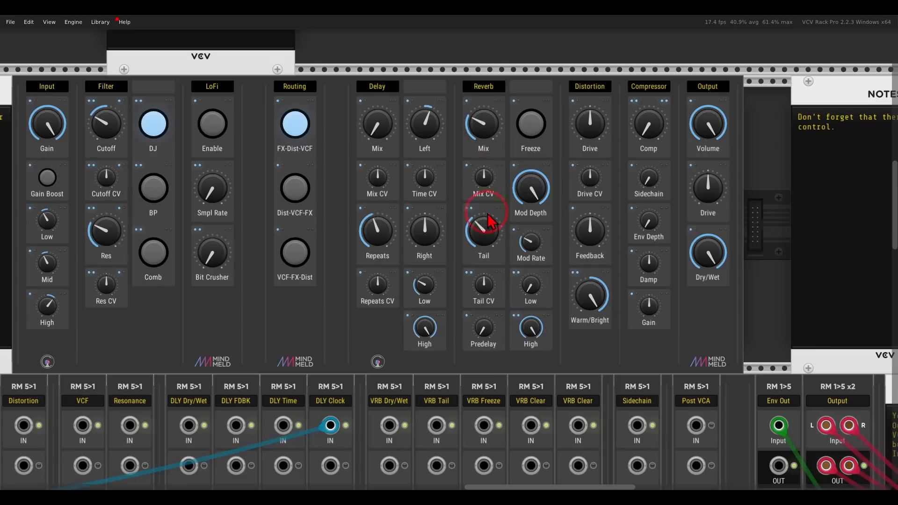
Lower the Reverb's Tail, Mod Depth and Mod Rate to milder settings and raise its Low slightly.
left_click_drag(486, 223, 488, 259)
left_click_drag(531, 187, 538, 314)
left_click_drag(530, 247, 533, 289)
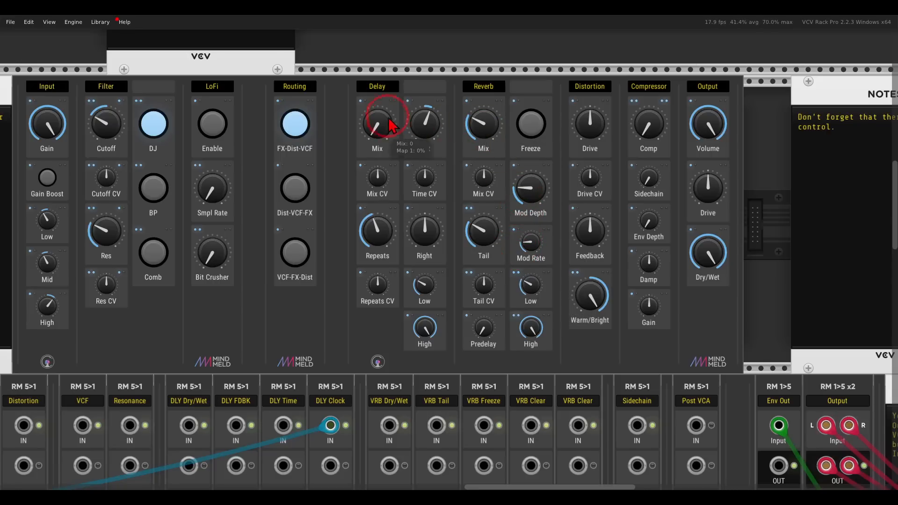
Bring the Delay Mix back up to about a third, and toggle the Reverb Freeze on and off.
left_click_drag(389, 125, 382, 82)
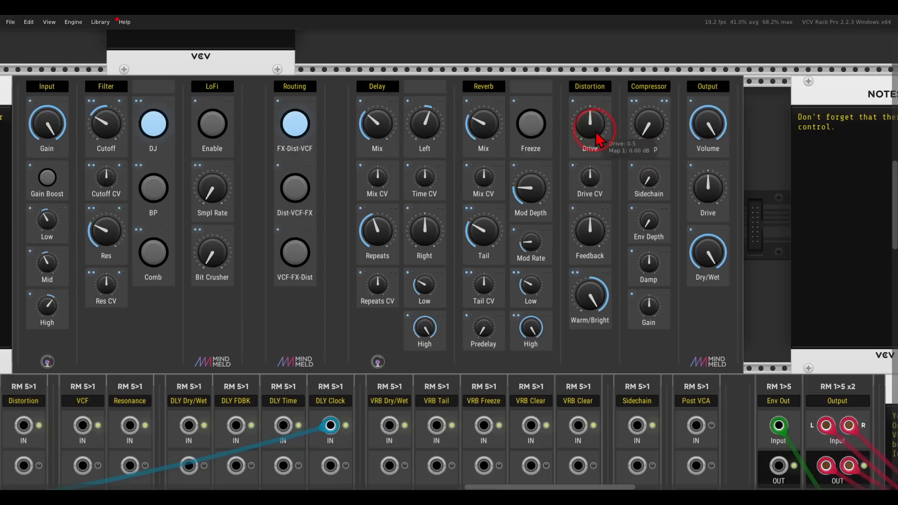
left_click(531, 126)
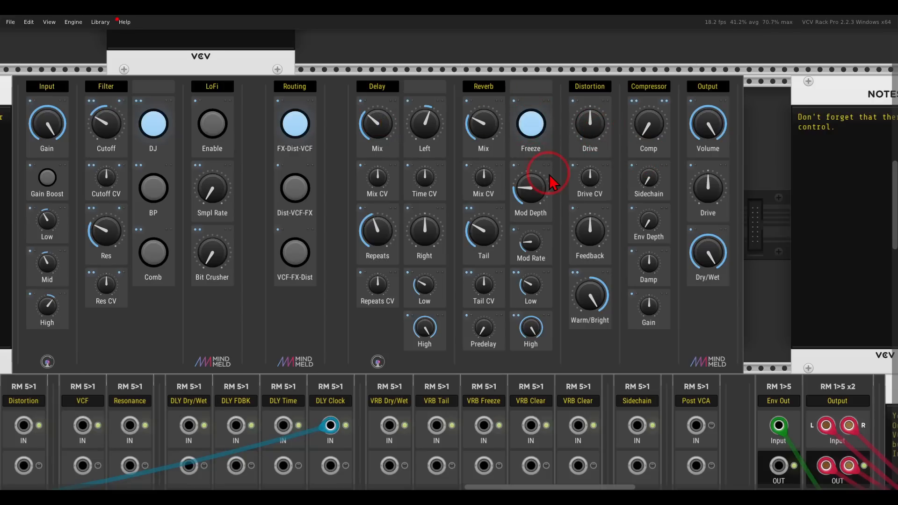
left_click(531, 126)
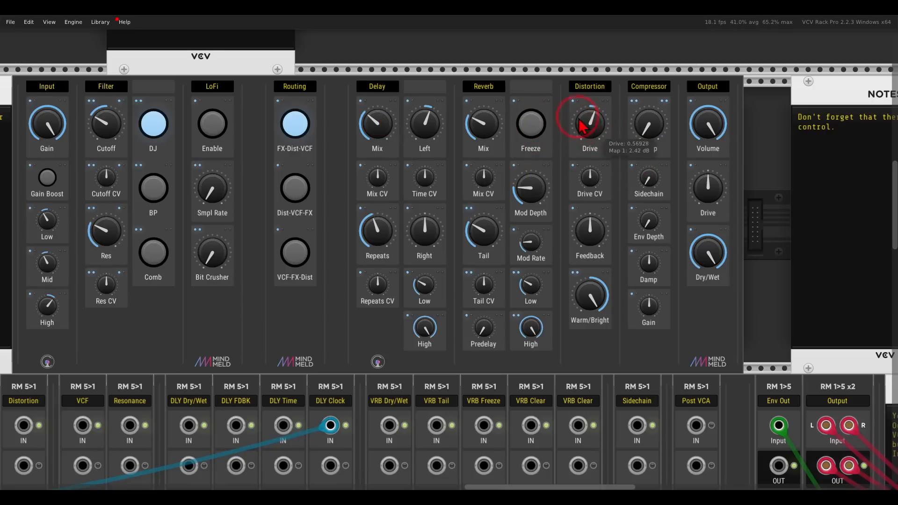
Raise the Distortion's Drive and Feedback to about three quarters, and lower the Output Volume to about 0.69.
left_click_drag(571, 98, 570, 89)
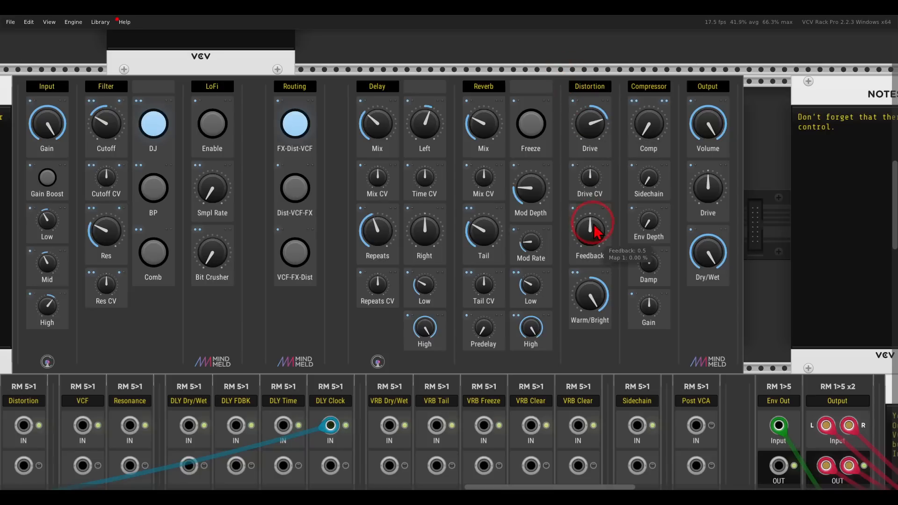
left_click_drag(591, 227, 579, 183)
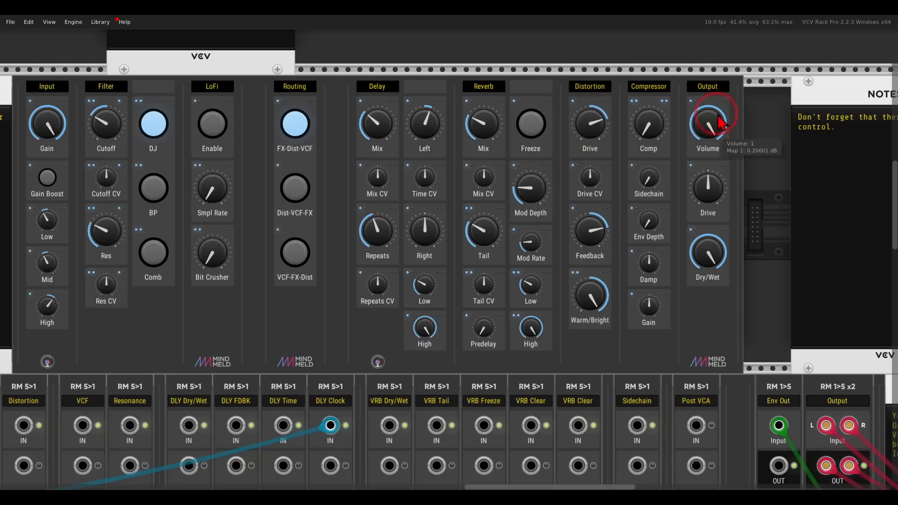
mouse_move(720, 130)
left_mouse_down()
mouse_move(720, 164)
mouse_move(707, 137)
left_mouse_up()
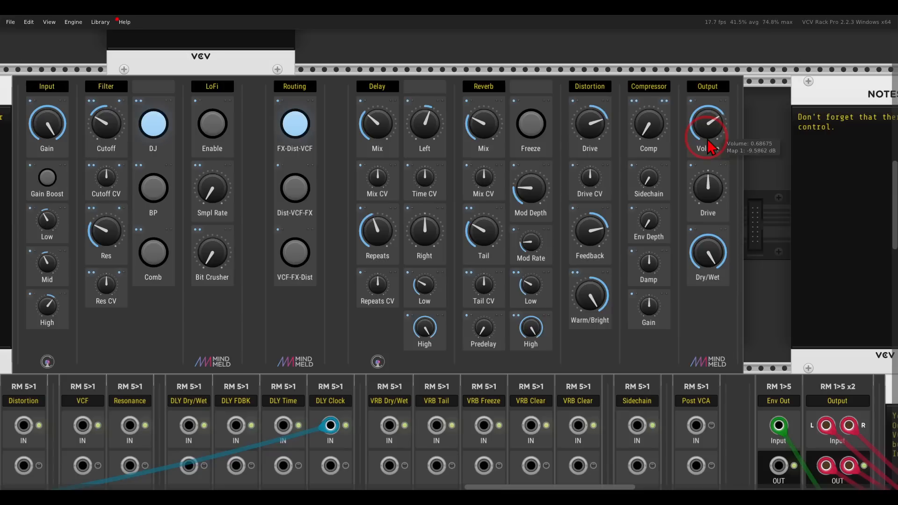
Increase the Distortion Drive slightly, try Warm/Bright and return it to maximum, and set the Output Drive to about 0.67.
left_click_drag(577, 121, 580, 104)
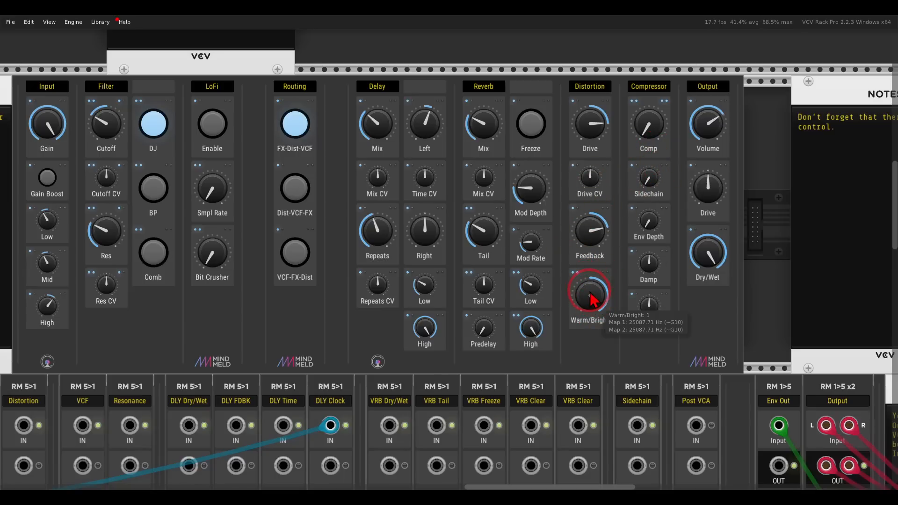
left_click_drag(591, 298, 568, 233)
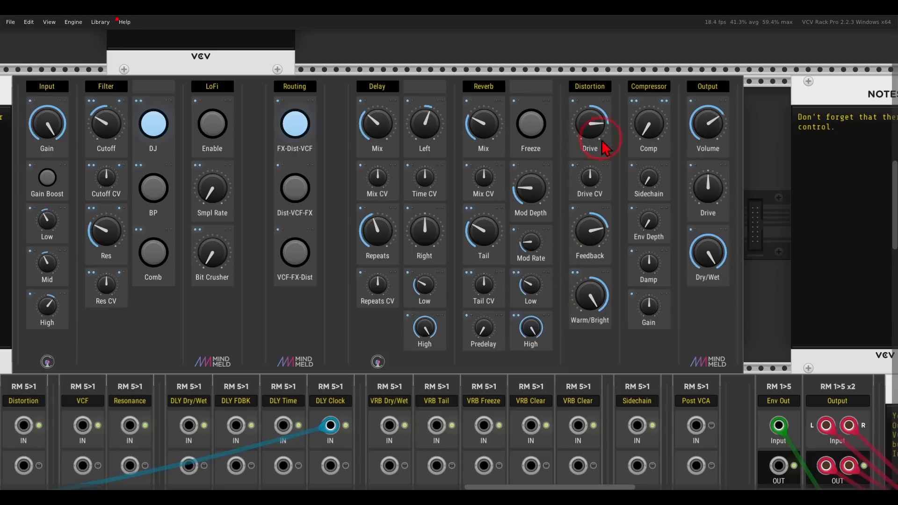
mouse_move(687, 175)
left_mouse_down()
mouse_move(700, 181)
mouse_move(681, 129)
mouse_move(687, 164)
left_mouse_up()
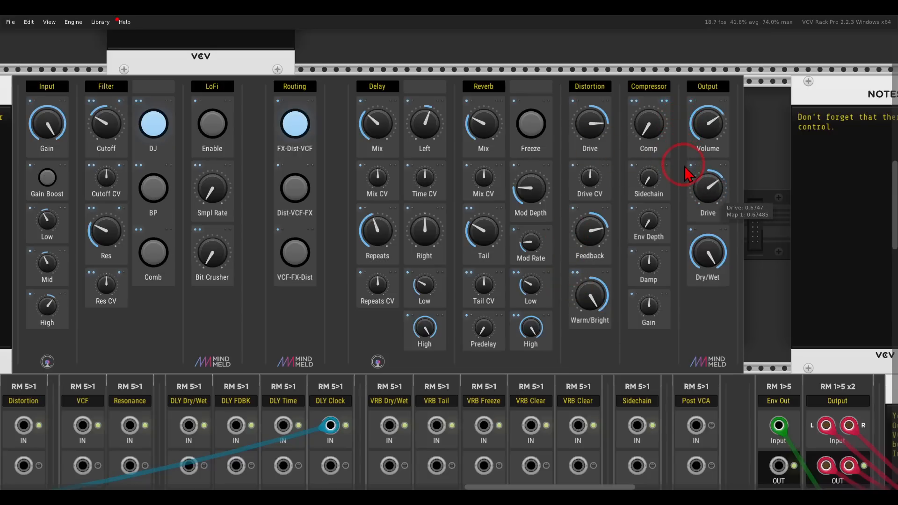
Switch the Pre VCA module from its Internal channel to the external IN channel and back to Internal.
scroll(494, 261, "down", 4)
scroll(486, 234, "down", 3)
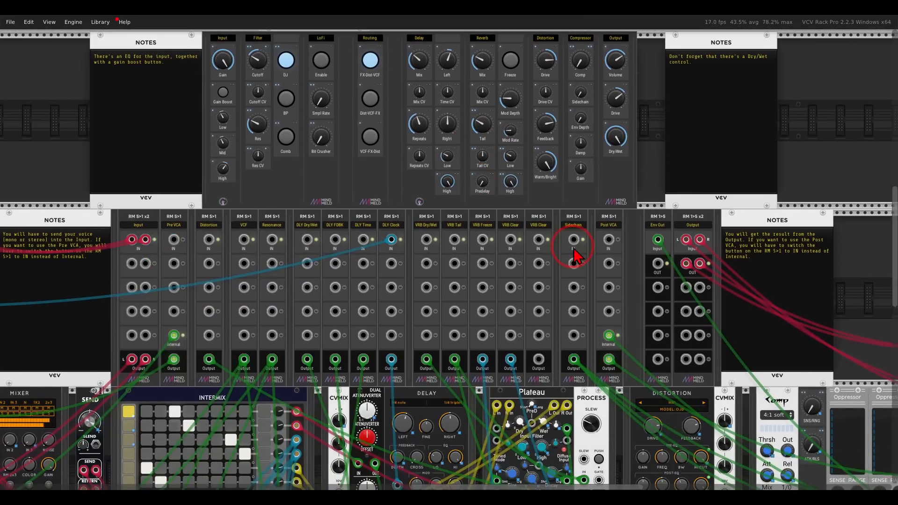
left_click_drag(306, 209, 554, 217)
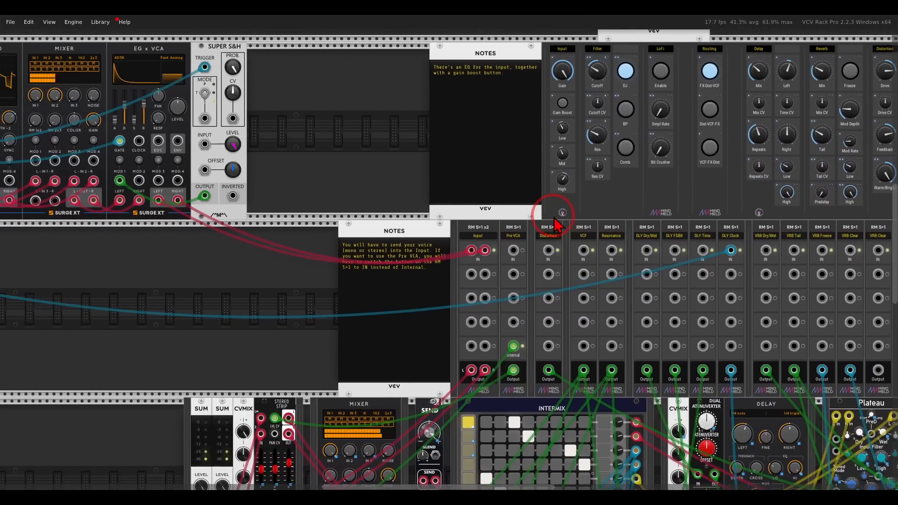
scroll(519, 272, "up", 3)
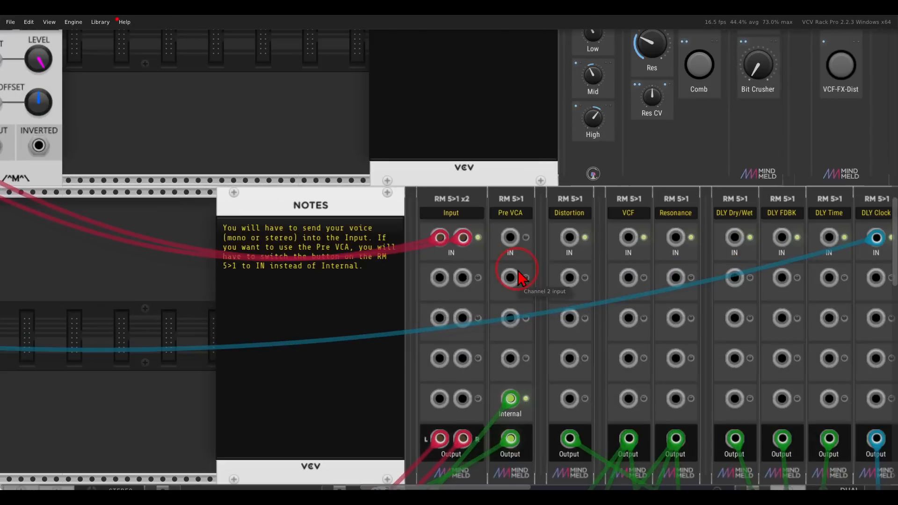
left_click(525, 237)
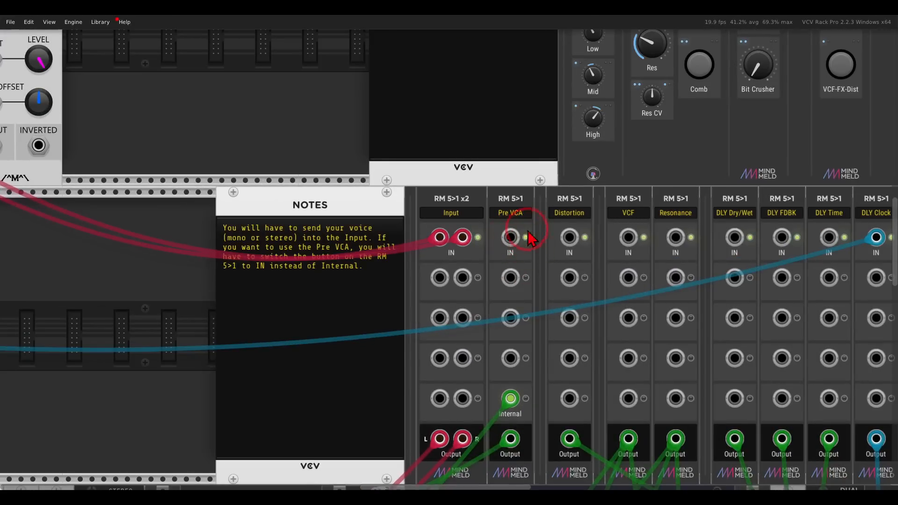
left_click(525, 398)
Patch the EG x VCA's envelope output into the Post VCA module's IN jack and switch it from Internal to IN.
scroll(491, 374, "down", 3)
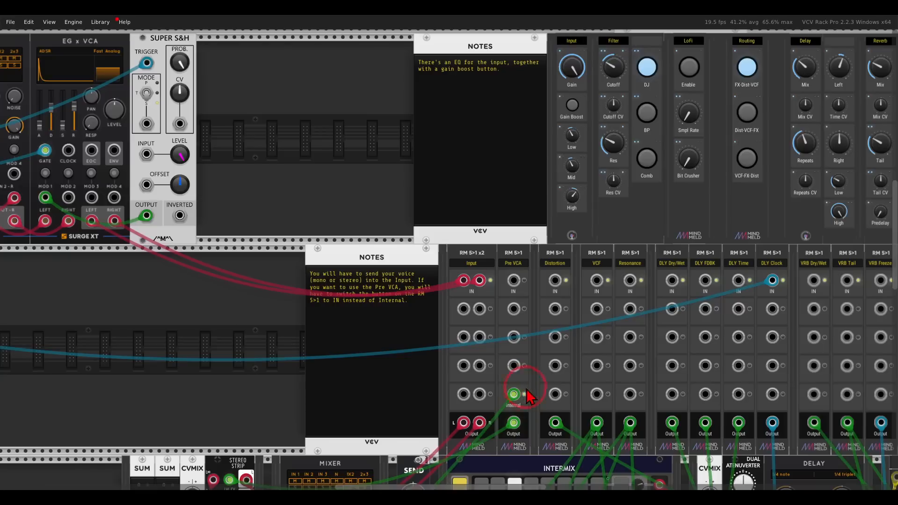
scroll(438, 337, "up", 2)
scroll(434, 330, "down", 6)
scroll(561, 322, "up", 6)
scroll(608, 296, "up", 2)
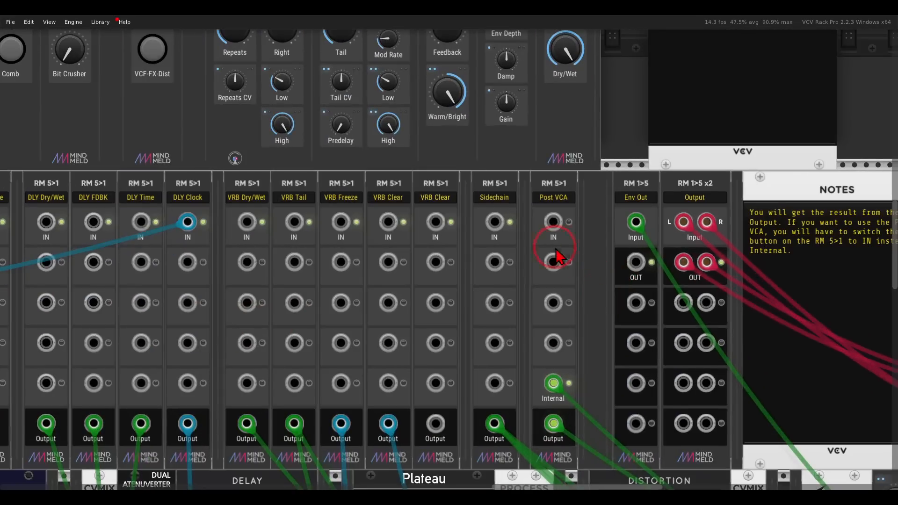
scroll(528, 276, "down", 3)
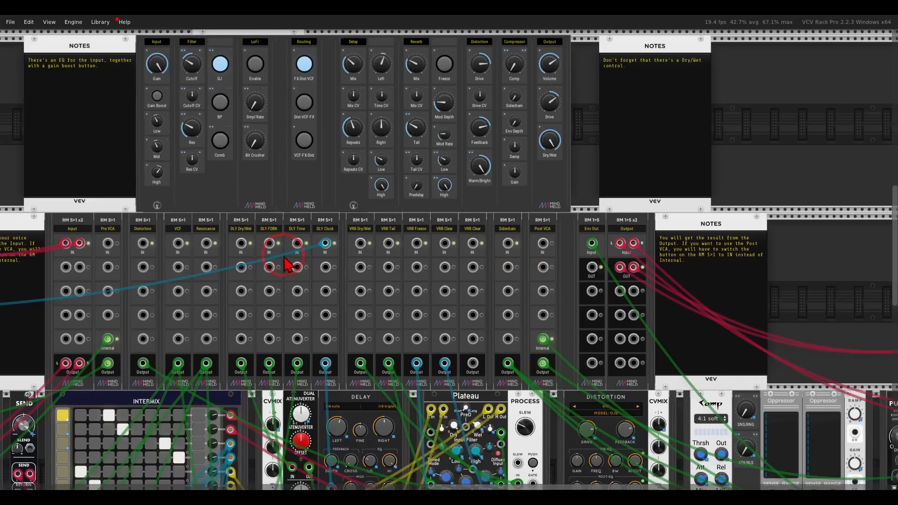
left_click_drag(282, 262, 656, 294)
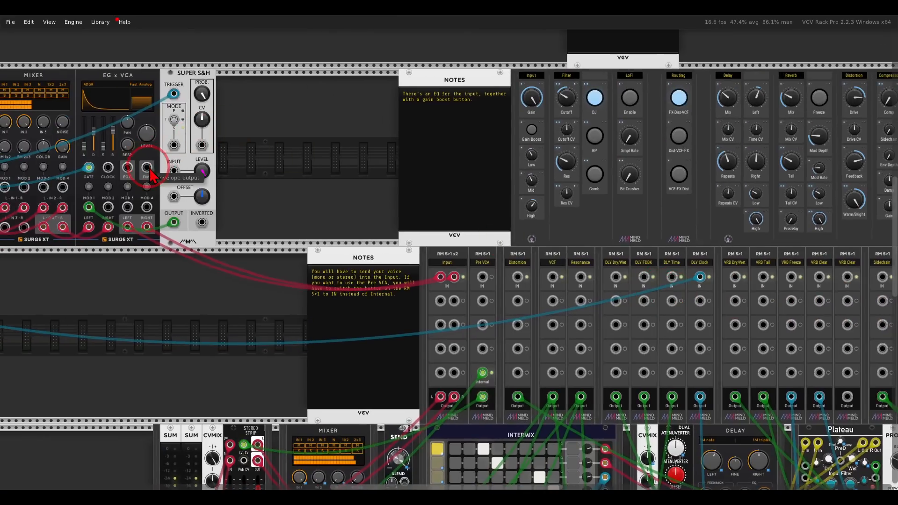
left_click_drag(146, 167, 611, 236)
scroll(738, 295, "up", 3)
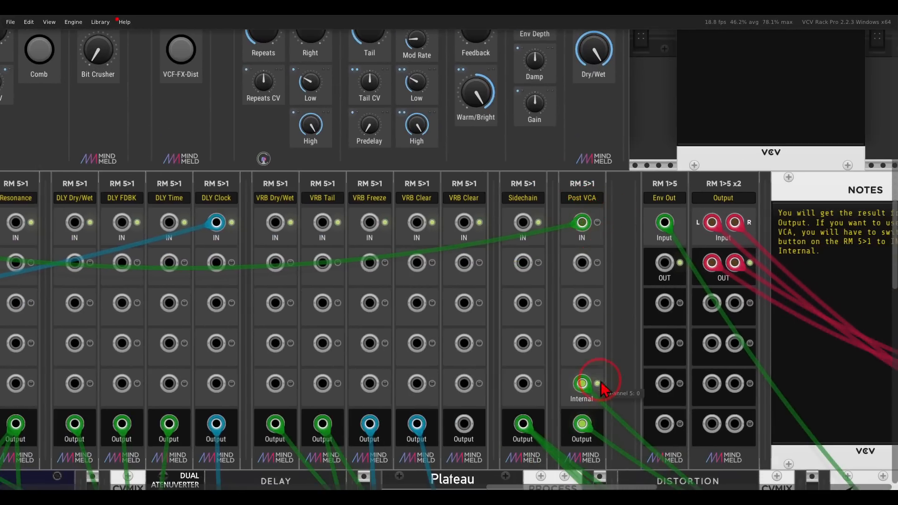
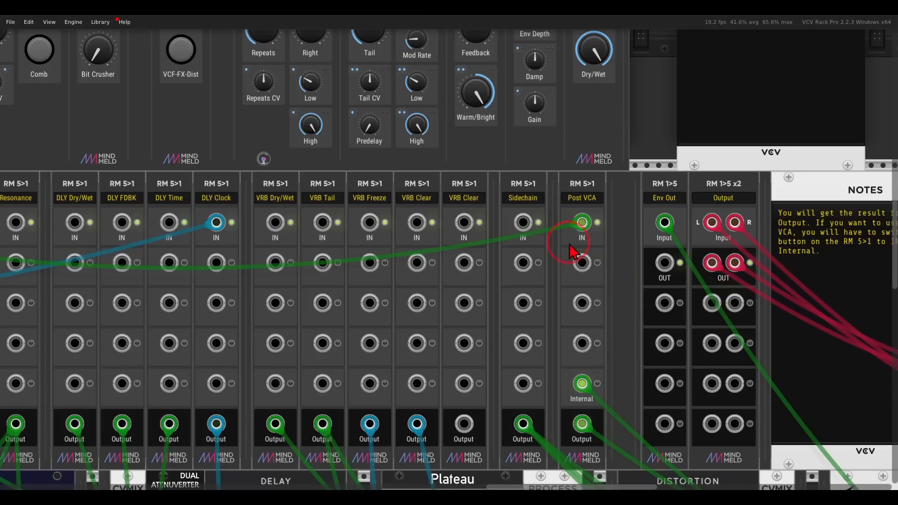
Raise the Output Volume, sweep Dry/Wet down and back to 1, and lower the Output Volume to 0.
scroll(613, 271, "down", 3)
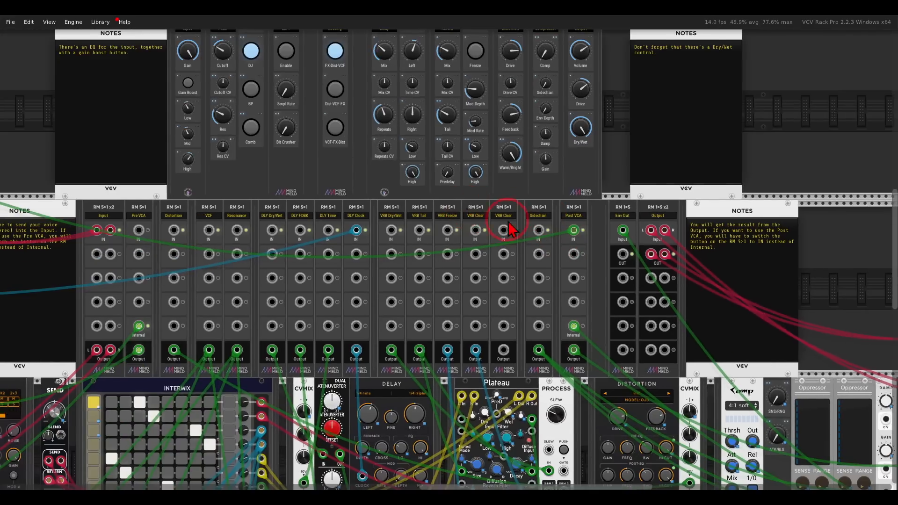
scroll(501, 216, "up", 3)
scroll(501, 217, "left", 3)
mouse_move(642, 112)
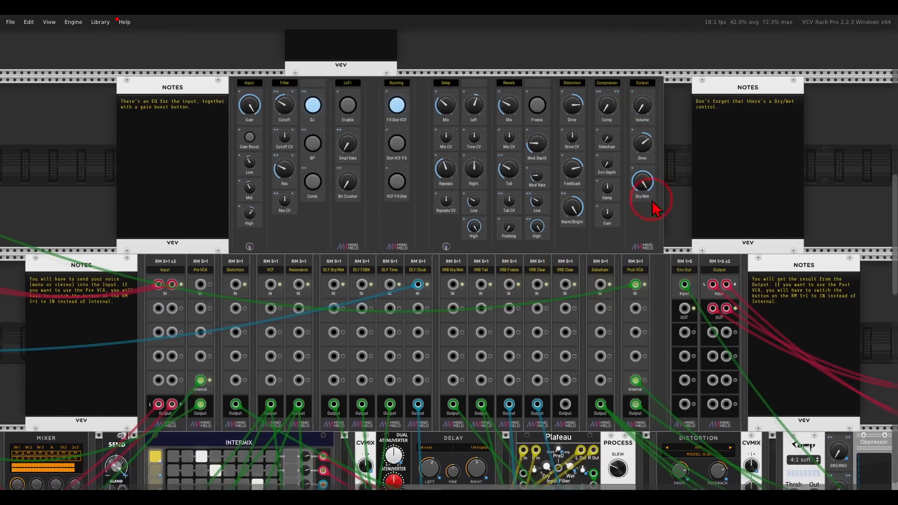
left_click_drag(645, 112, 637, 90)
mouse_move(639, 194)
left_click_drag(640, 194, 648, 384)
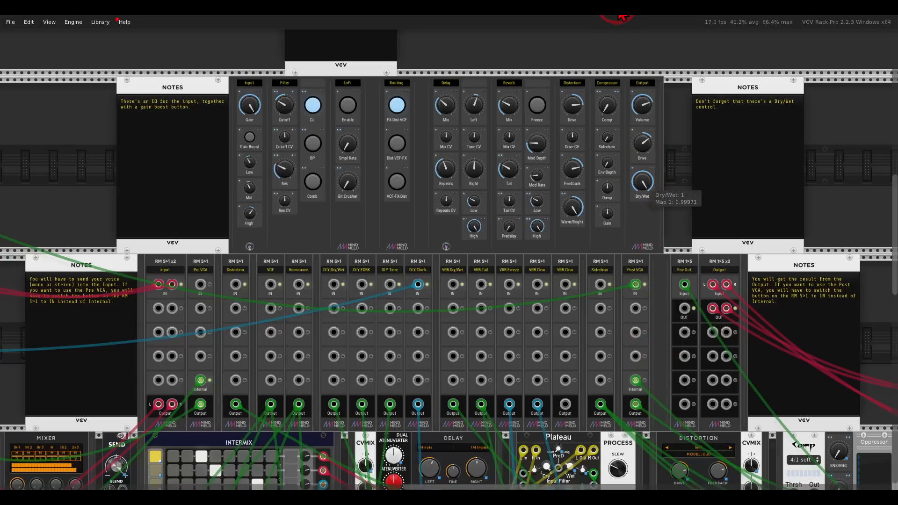
mouse_move(648, 113)
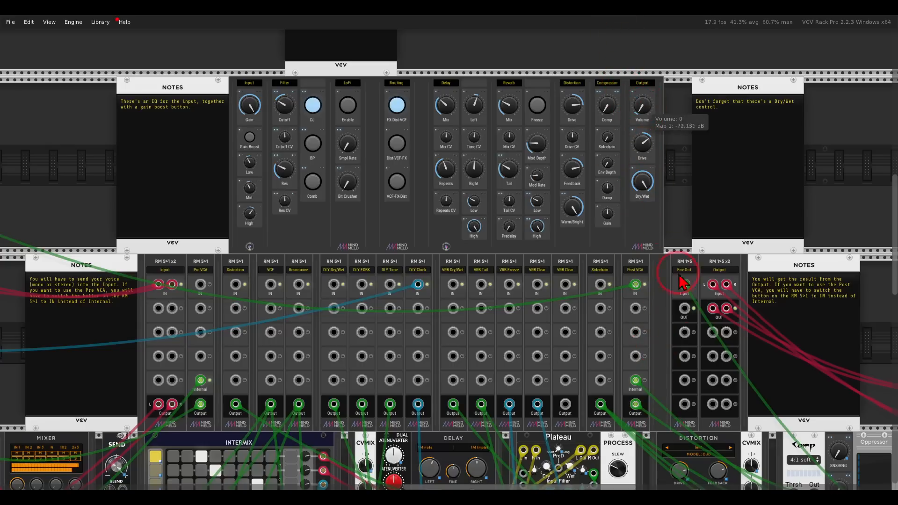
Examine the Topograph drum voice feeding VCA MIX and the effect's Input, and raise the Output Volume to maximum.
left_click_drag(692, 304, 742, 276)
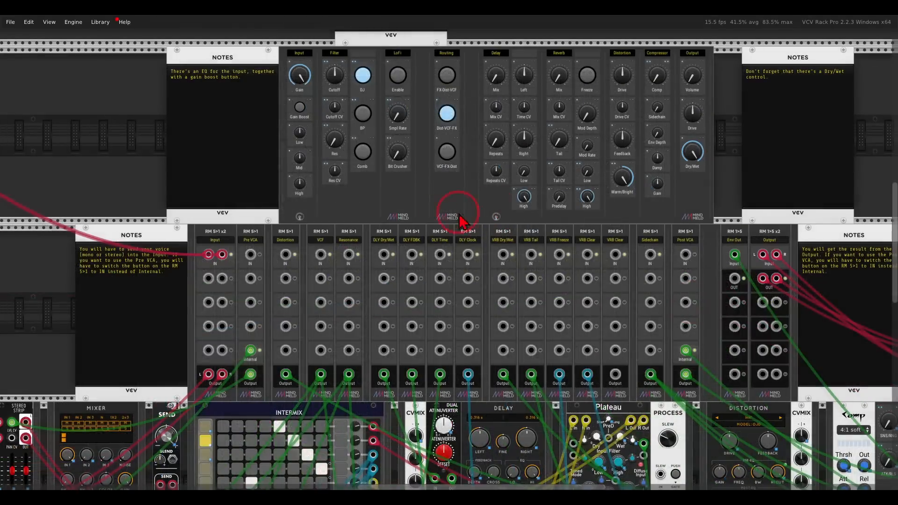
left_click_drag(175, 183, 733, 210)
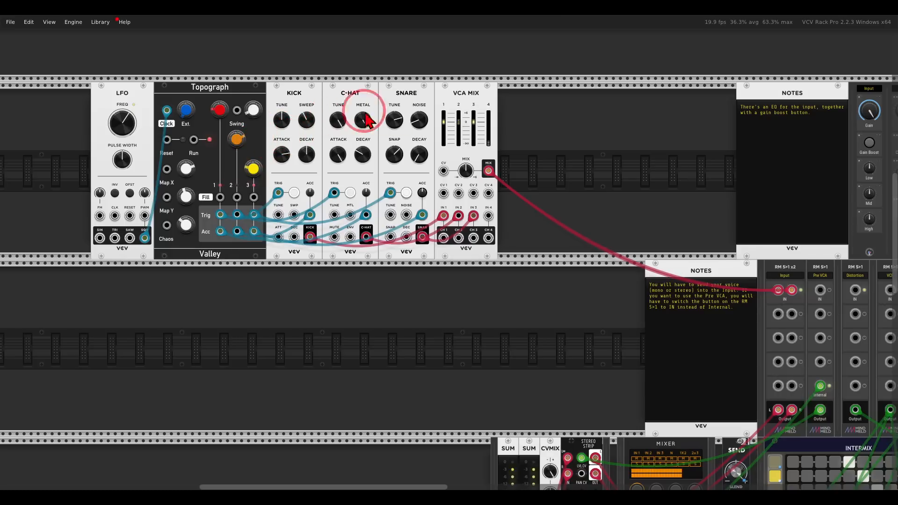
left_click_drag(705, 231, 248, 194)
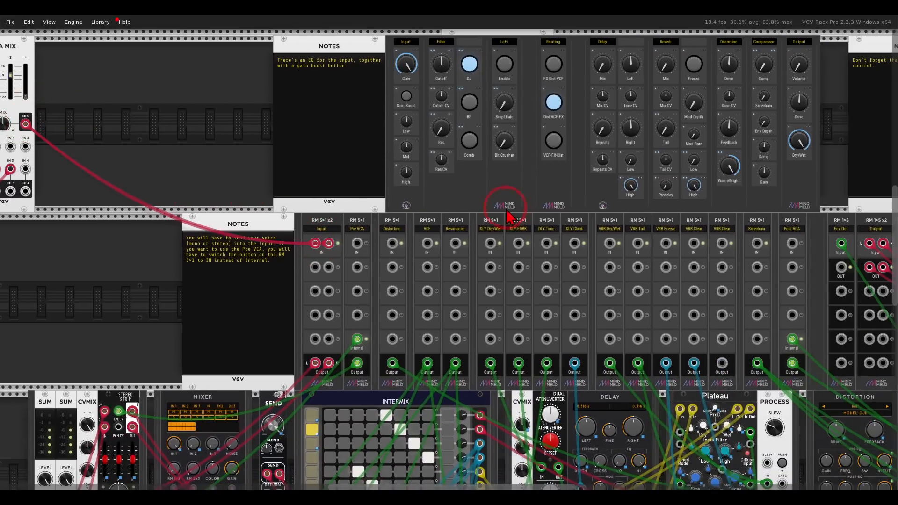
left_click_drag(509, 216, 375, 215)
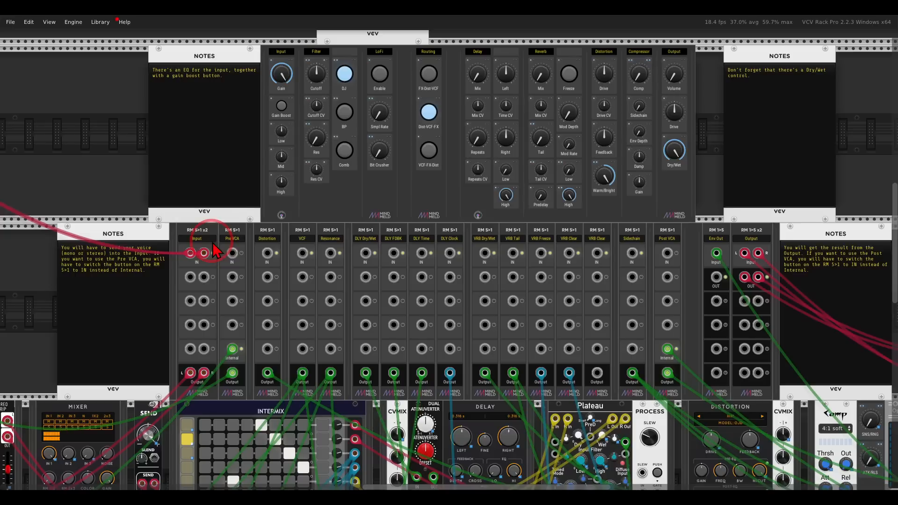
mouse_move(671, 60)
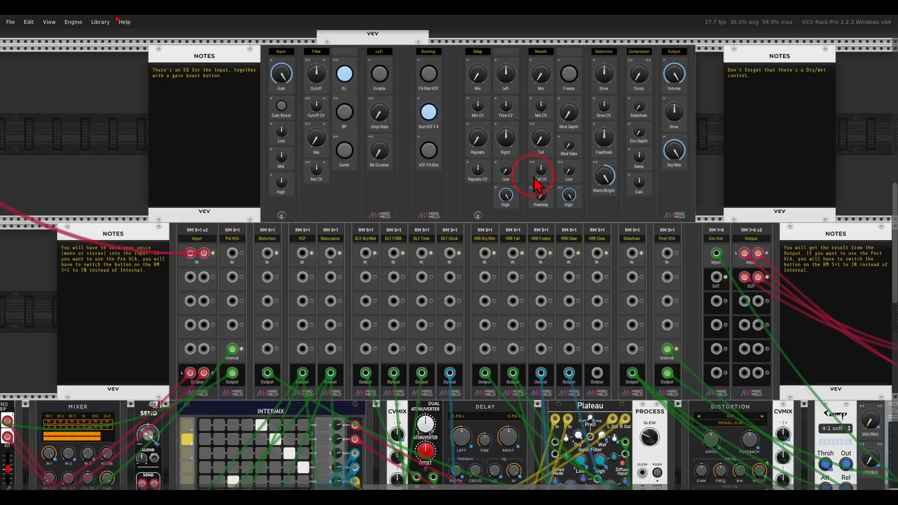
Enable the Input's Gain Boost and shape its EQ with Low and High slightly up and Mid slightly down.
left_click_drag(401, 170, 401, 173)
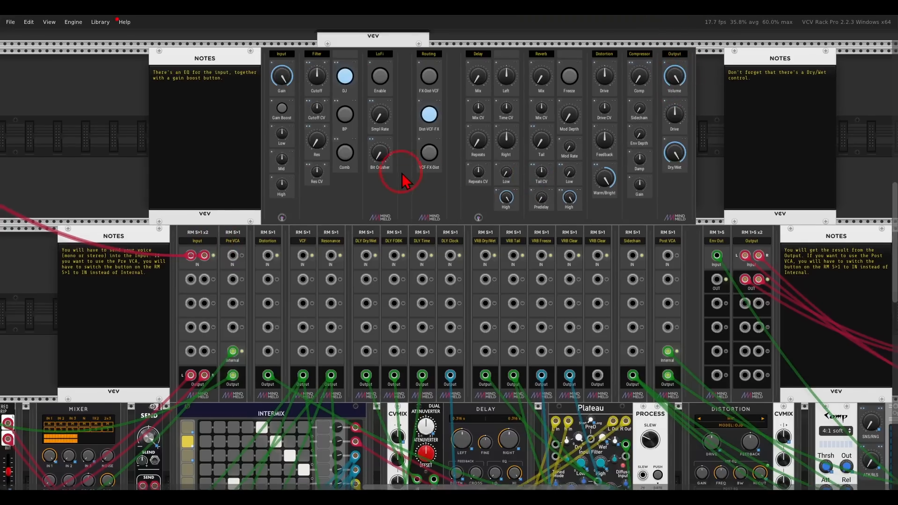
scroll(401, 177, "down", 1)
scroll(394, 168, "up", 4)
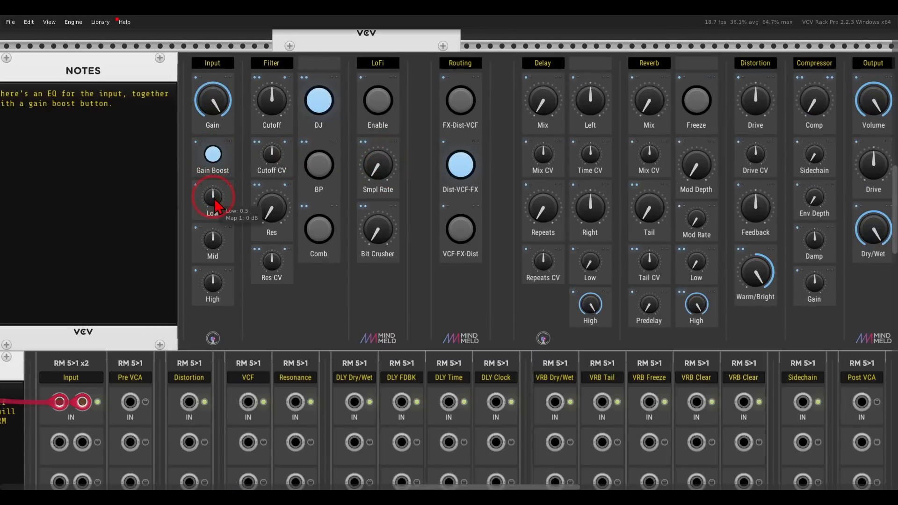
mouse_move(214, 198)
left_mouse_down()
mouse_move(192, 127)
mouse_move(212, 192)
left_mouse_up()
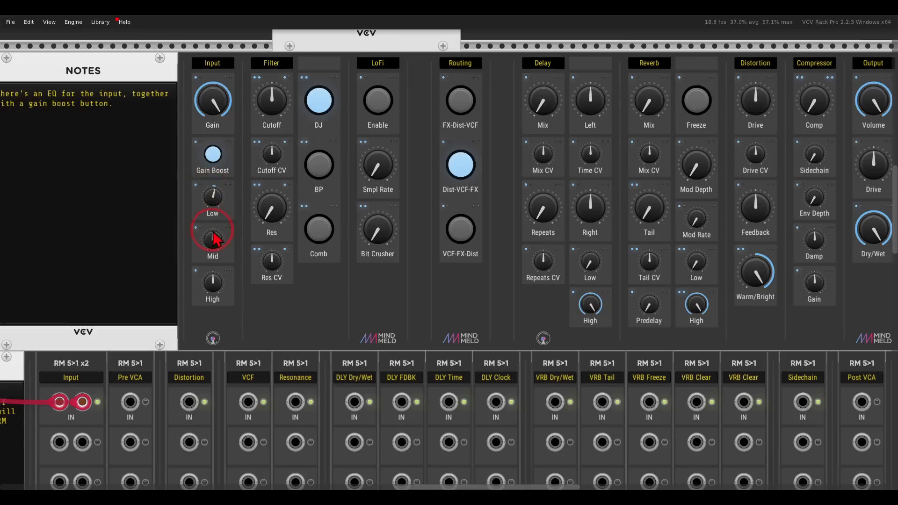
left_click_drag(216, 239, 216, 256)
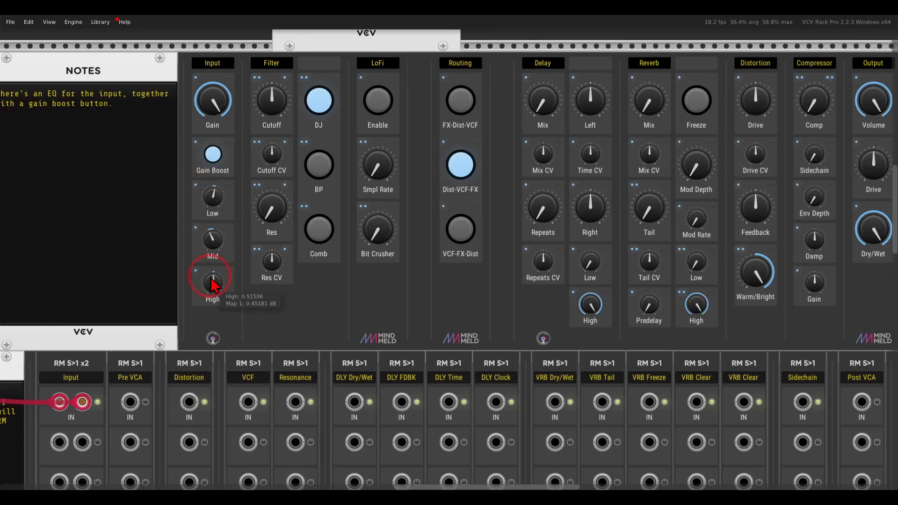
Switch the Filter to Comb, raise Res to about three quarters, and set the Cutoff to about 0.16.
left_click(320, 226)
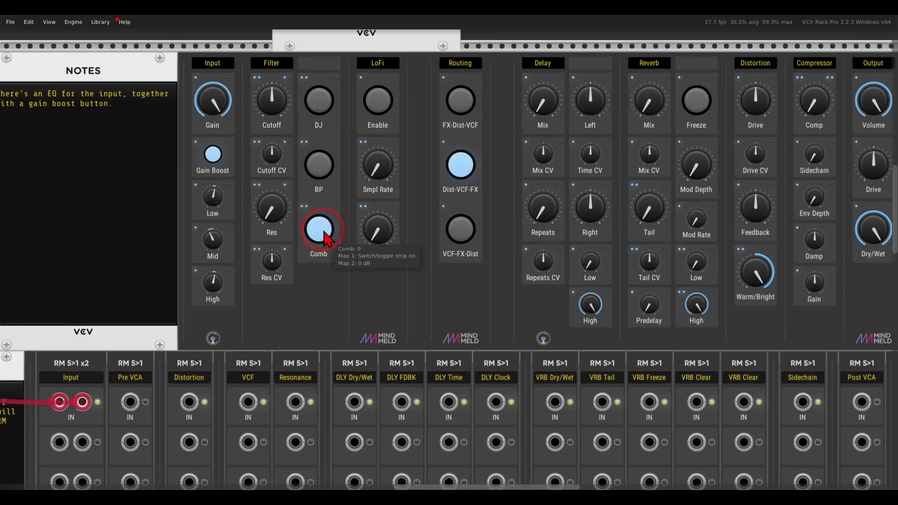
left_click_drag(276, 109, 281, 196)
left_click_drag(279, 204, 265, 97)
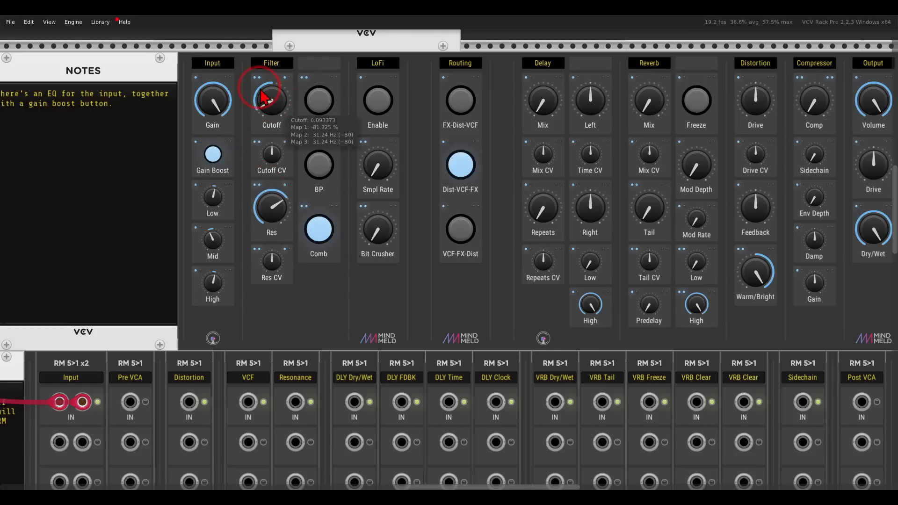
left_click_drag(273, 200, 270, 207)
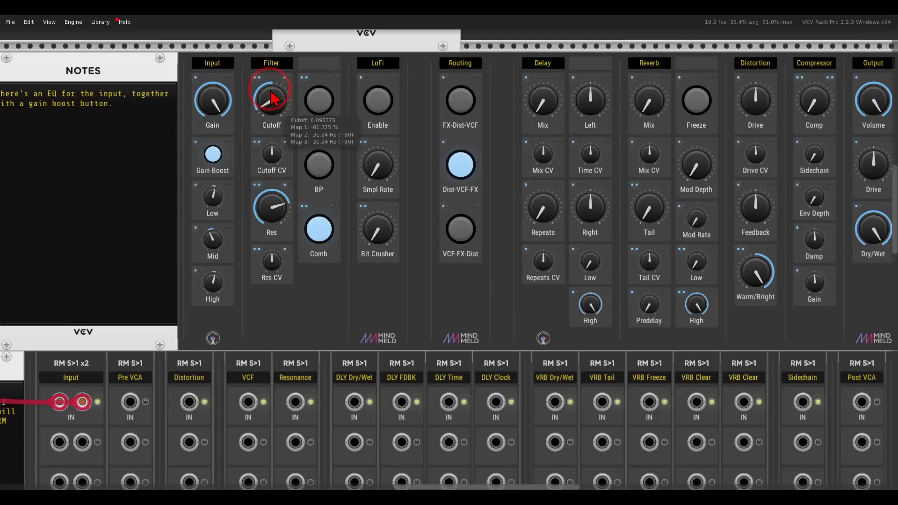
left_click_drag(276, 104, 264, 94)
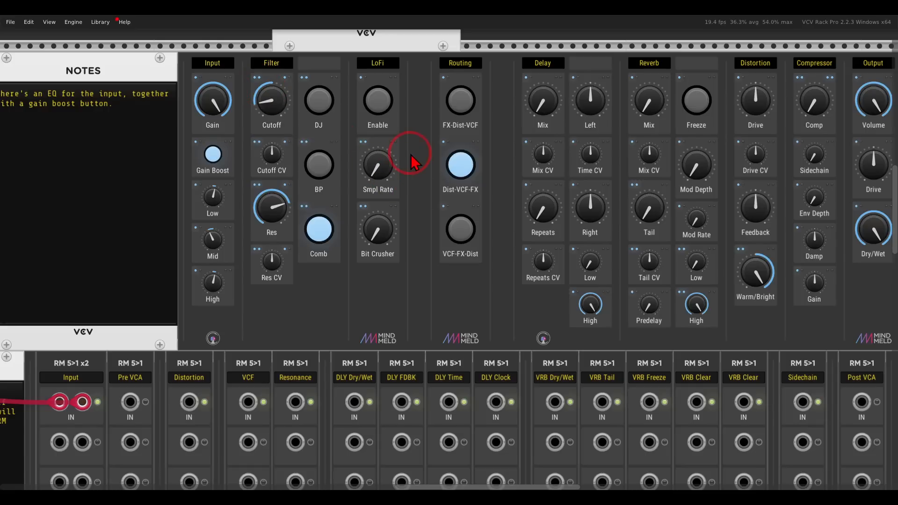
Enable LoFi with Smpl Rate slightly raised and Bit Crusher at about a quarter, and set the Routing to VCF-FX-Dist.
left_click(378, 100)
left_click_drag(393, 176, 381, 162)
left_click_drag(372, 225, 364, 201)
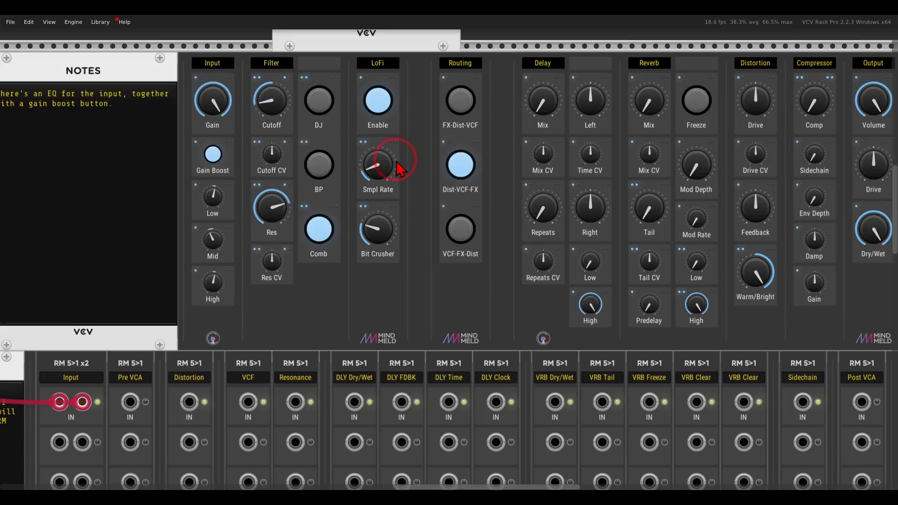
left_click_drag(411, 159, 360, 171)
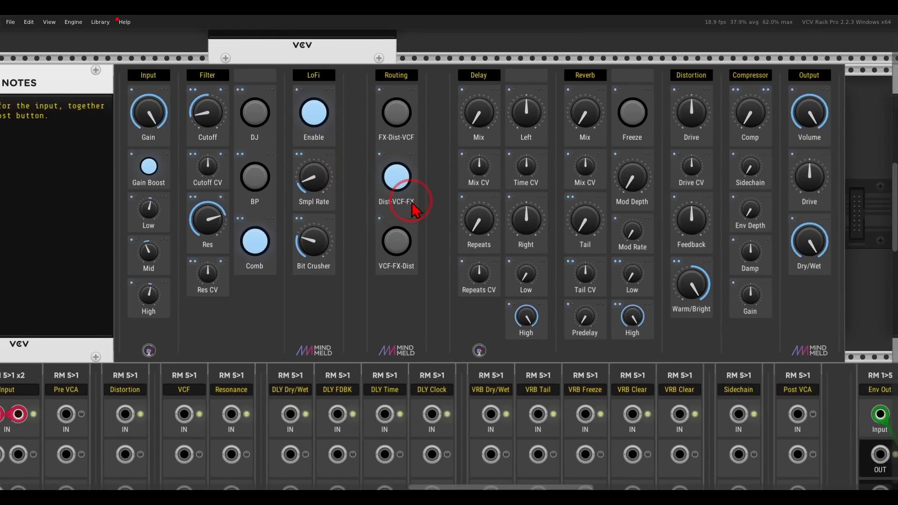
left_click(397, 242)
mouse_move(215, 128)
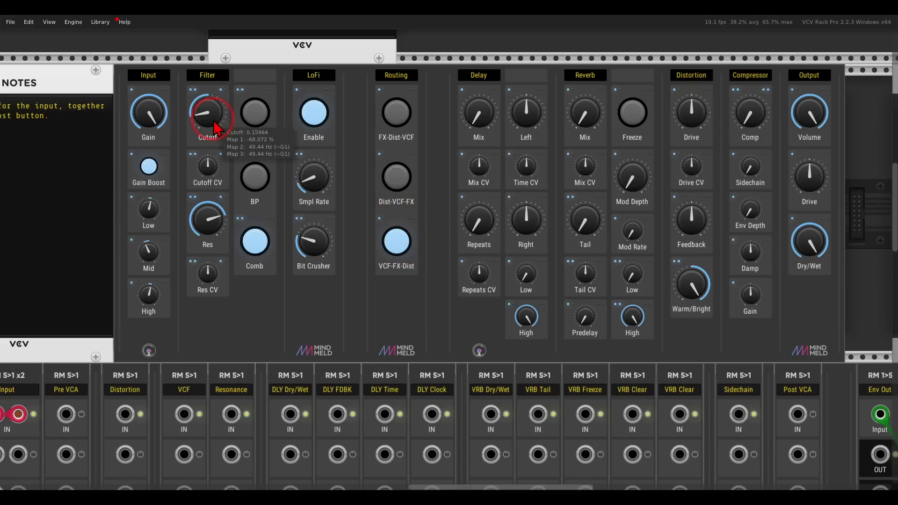
Set the Delay Mix to about 0.27 with short Left and Right times, high Repeats, and Low at about a quarter.
left_click_drag(487, 178, 384, 181)
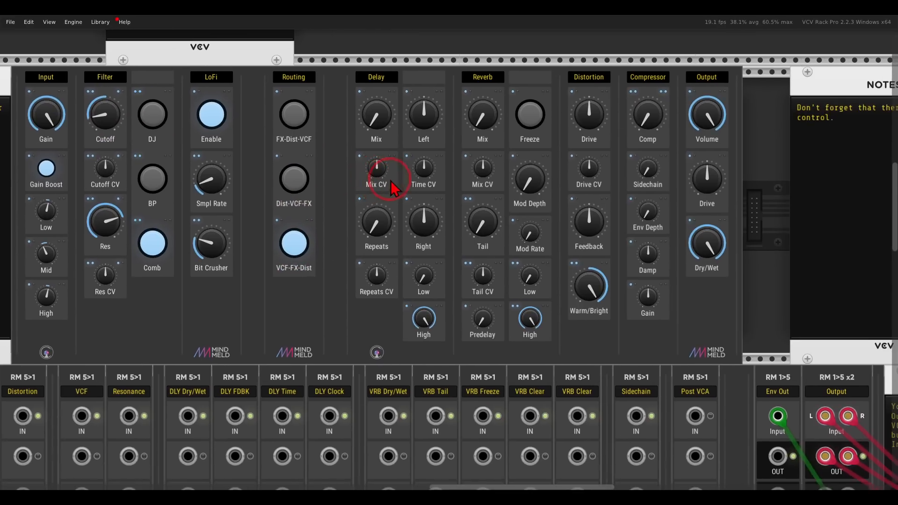
left_click_drag(381, 118, 365, 64)
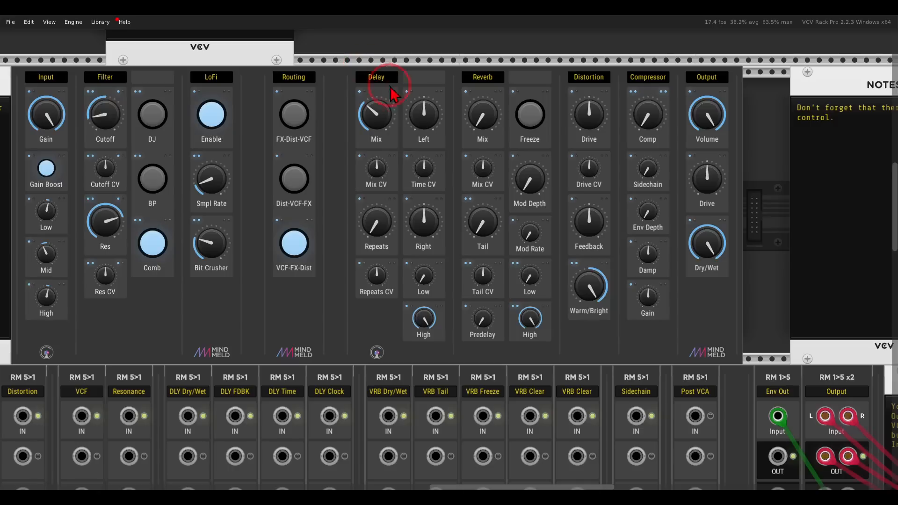
left_click_drag(419, 118, 424, 199)
left_click_drag(424, 217, 426, 303)
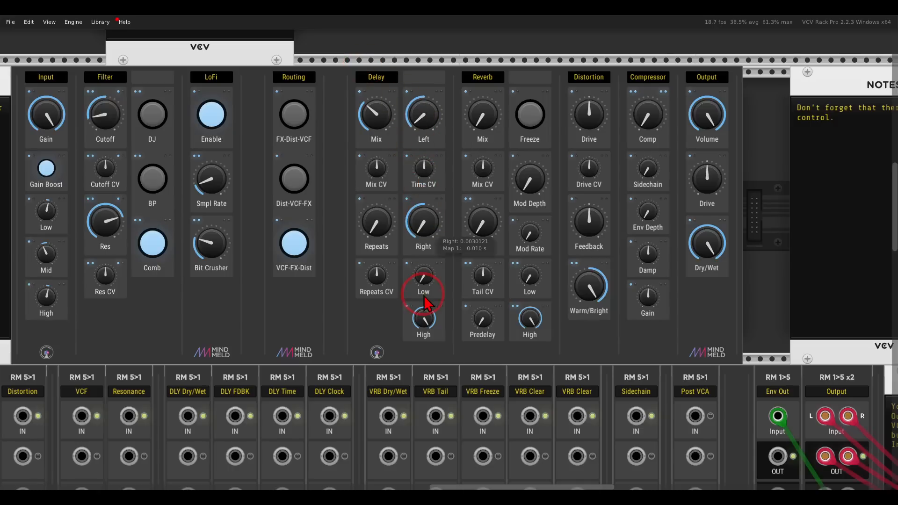
left_click_drag(377, 223, 356, 106)
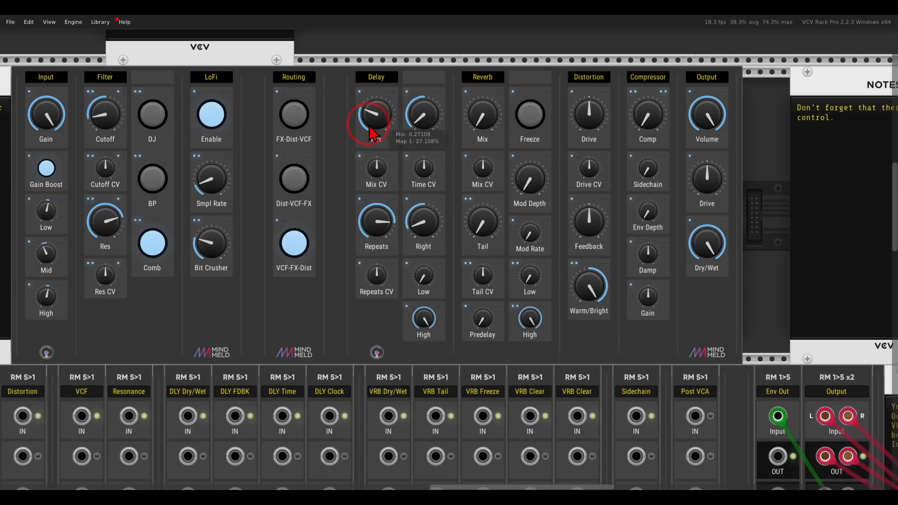
left_click_drag(418, 276, 407, 244)
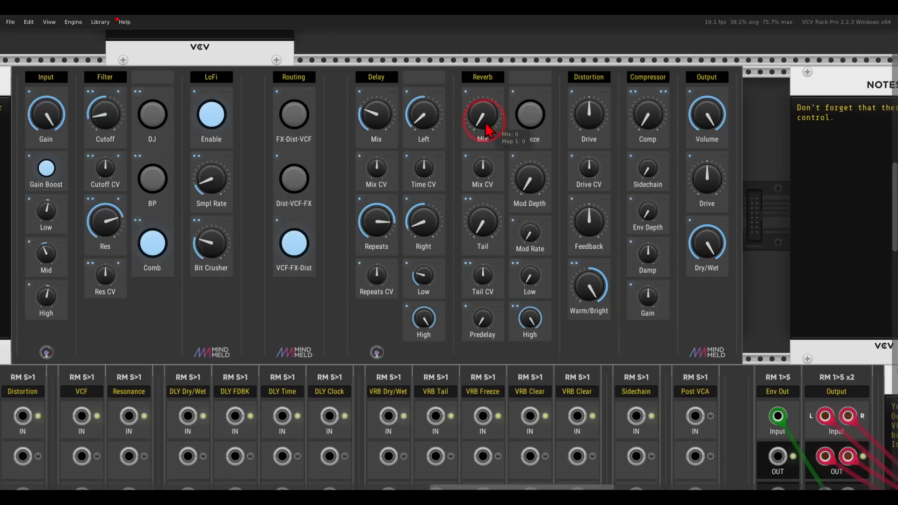
Raise the Reverb Mix to about a third and bring the drum voice and the effect's input modules into view.
left_click_drag(482, 110, 469, 73)
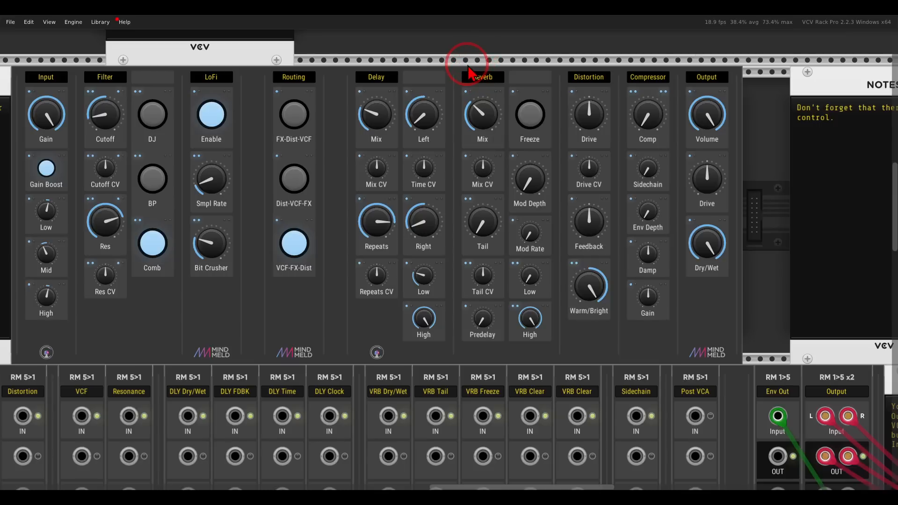
left_click_drag(364, 234, 393, 104)
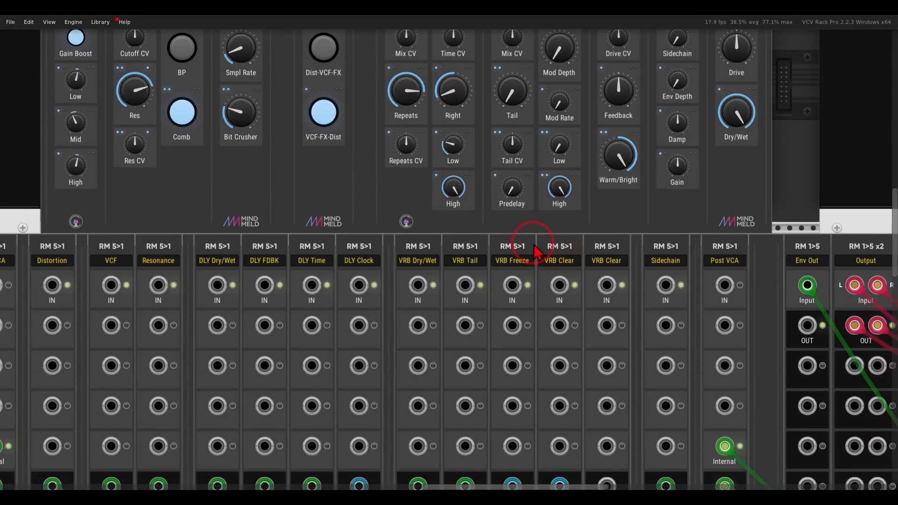
scroll(501, 234, "down", 2)
left_click_drag(373, 226, 763, 197)
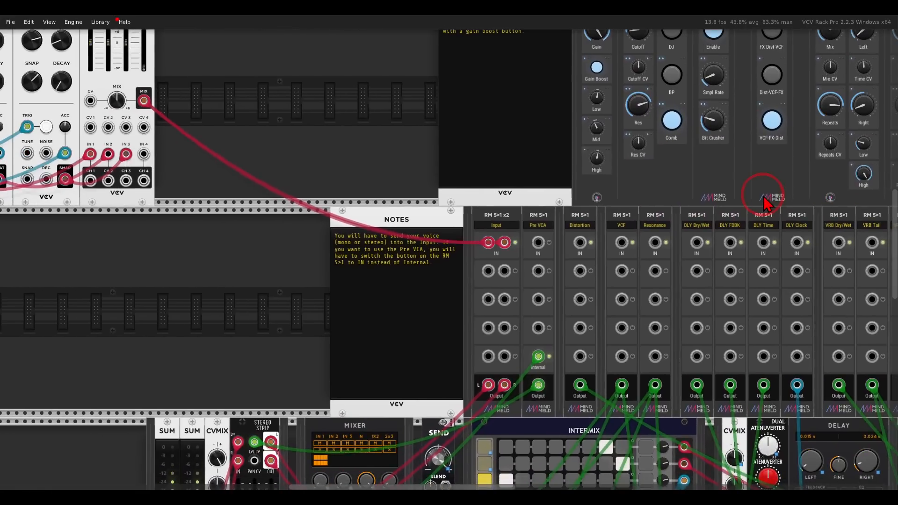
scroll(314, 182, "down", 2)
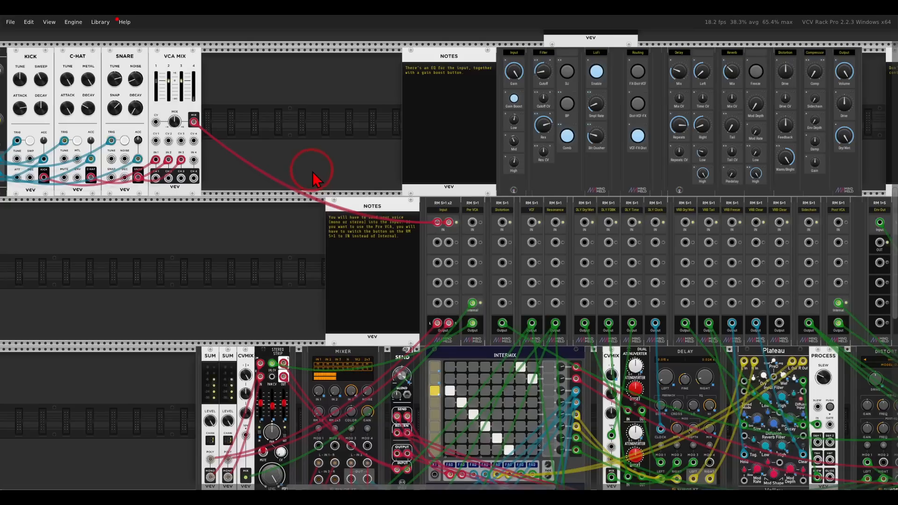
Patch the snare's trigger signal to the first input of the VRB Clear routing module.
left_click_drag(316, 174, 422, 164)
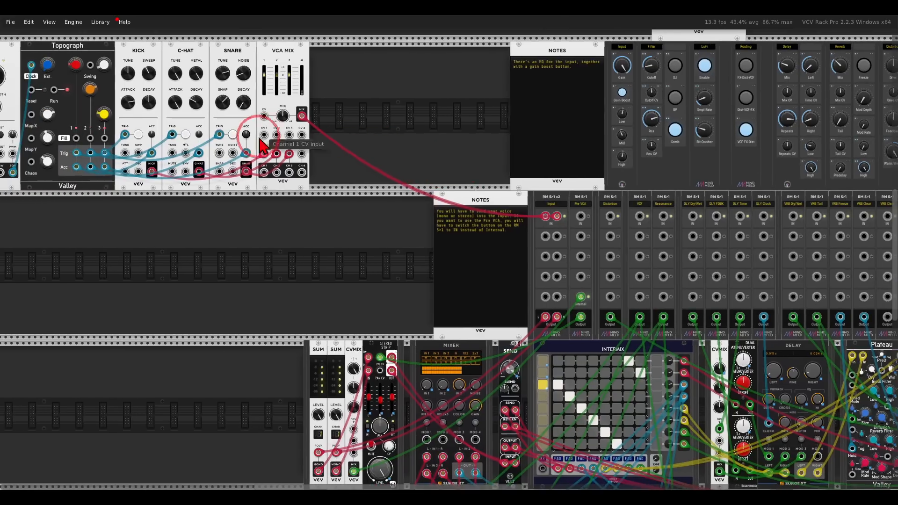
left_click_drag(220, 135, 498, 247)
scroll(458, 169, "up", 5)
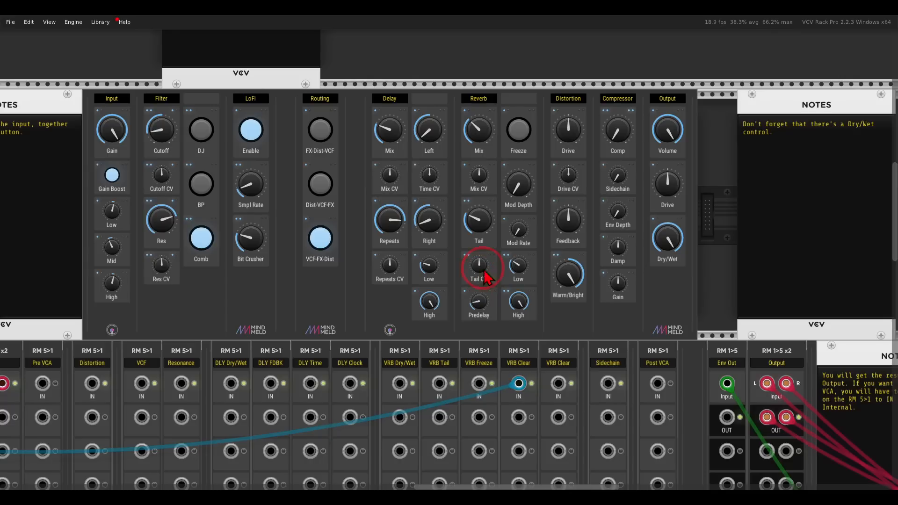
Raise the Distortion Drive to about 0.65 and its Feedback to about 0.54, with the output Volume slightly reduced.
left_click_drag(557, 136, 561, 135)
left_click_drag(546, 104, 550, 113)
left_click_drag(664, 125, 664, 144)
left_click_drag(562, 124, 564, 126)
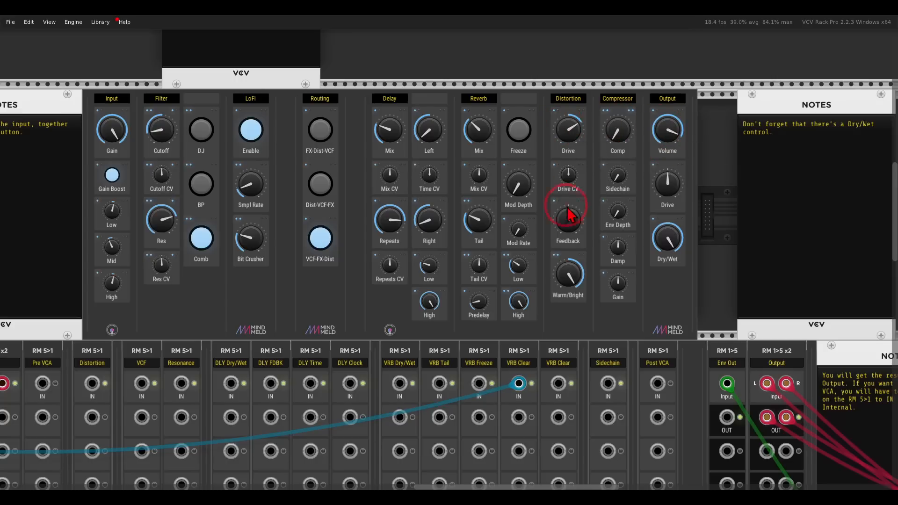
mouse_move(565, 210)
left_mouse_down()
mouse_move(558, 169)
mouse_move(561, 215)
left_mouse_up()
left_click_drag(563, 137, 563, 144)
left_click_drag(573, 267, 554, 220)
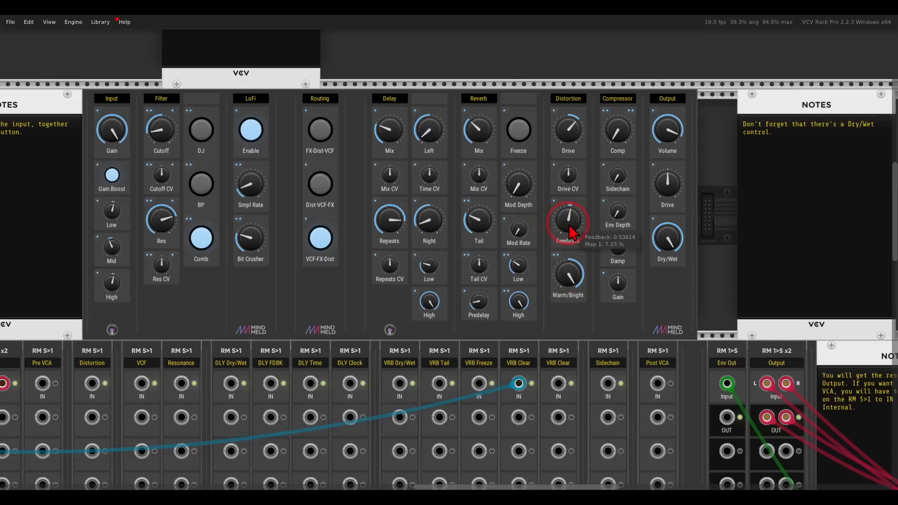
Move the Comp module above the Compressor controls and try out how the Comp knob drives its parameters.
scroll(569, 225, "up", 1)
scroll(600, 251, "down", 3)
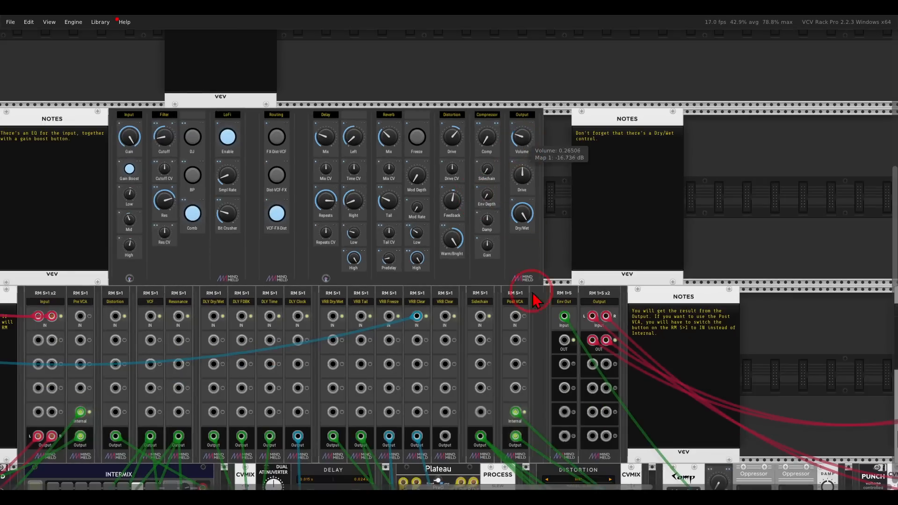
left_click_drag(531, 267, 525, 164)
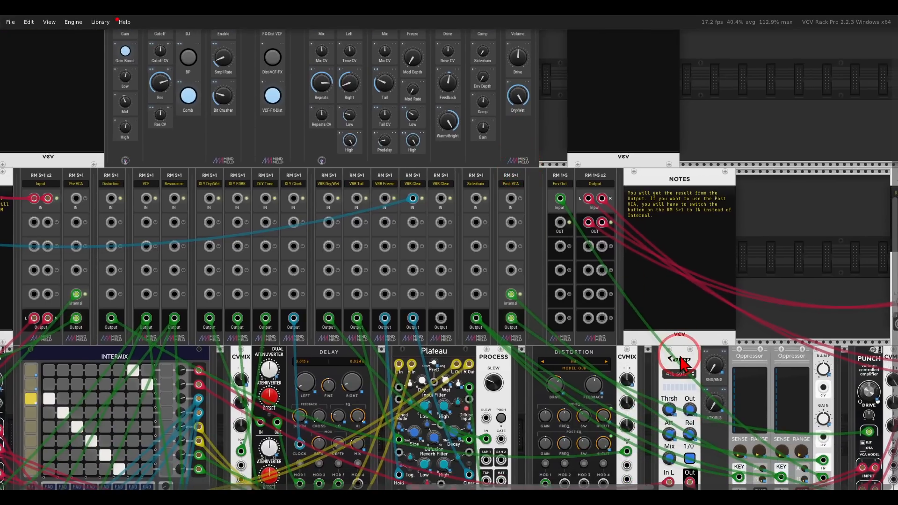
left_click_drag(681, 363, 567, 251)
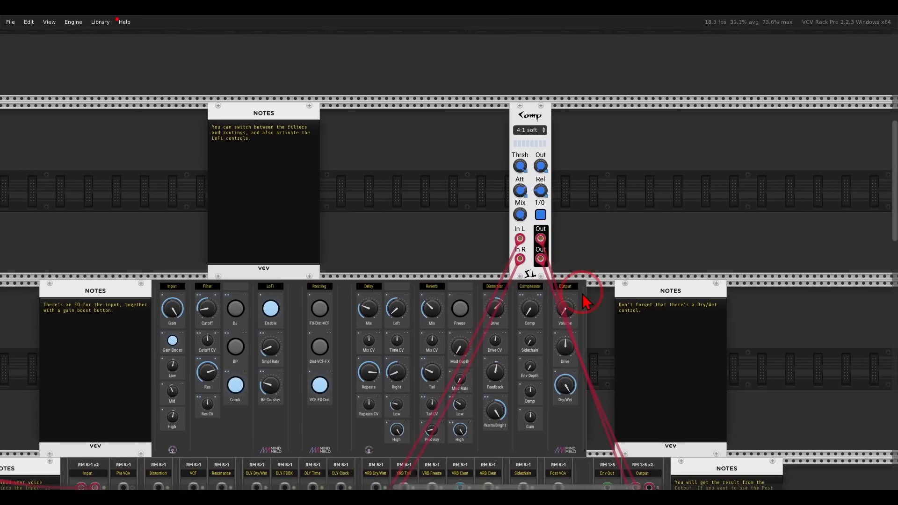
scroll(585, 301, "up", 2)
mouse_move(510, 323)
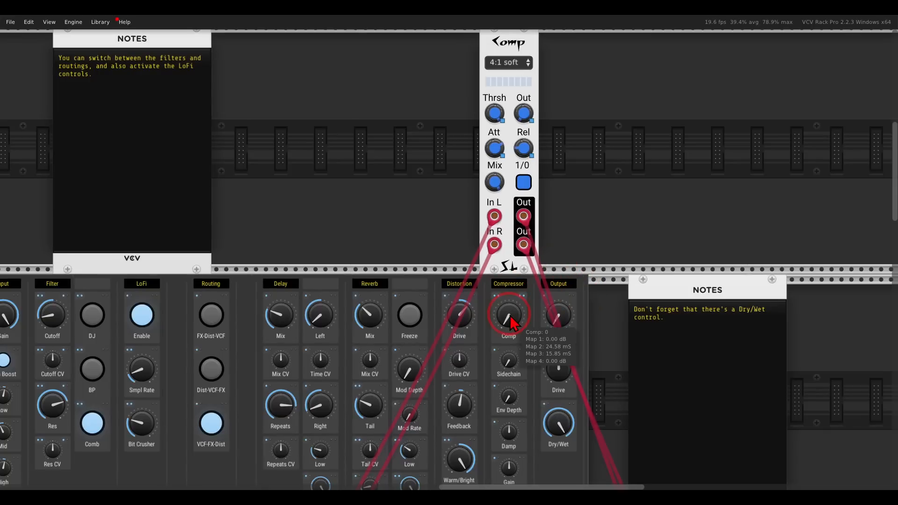
left_click_drag(502, 319, 509, 343)
scroll(510, 337, "down", 3)
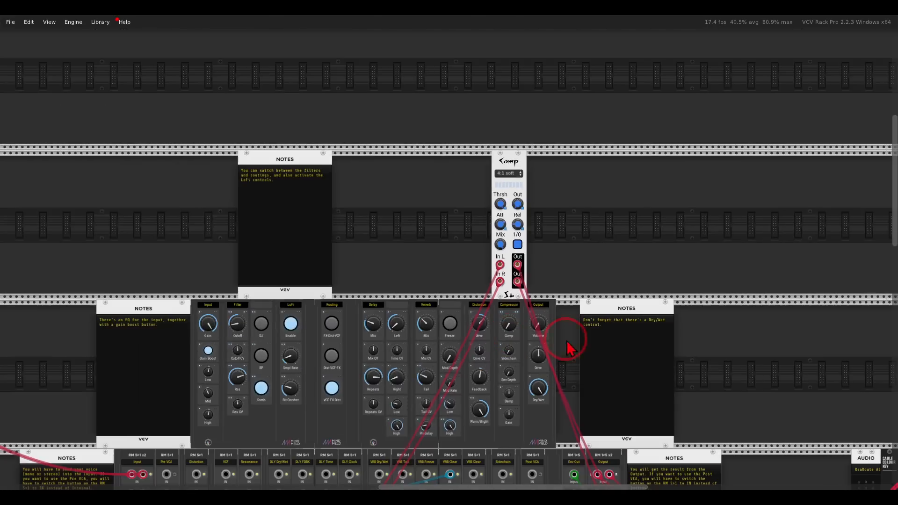
left_click_drag(569, 340, 582, 439)
left_click_drag(410, 115, 433, 135)
Raise the output Volume to maximum and set the Compressor's Comp knob to about two thirds.
scroll(437, 141, "up", 5)
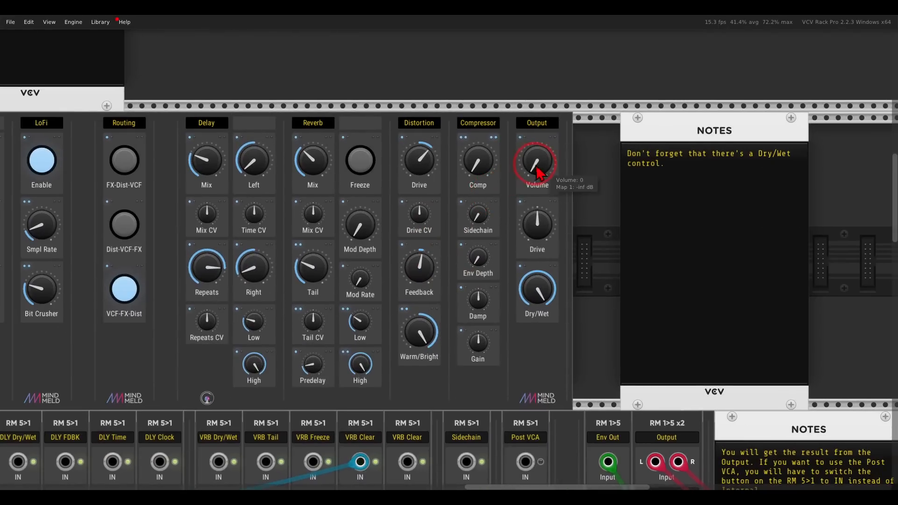
left_click_drag(537, 166, 533, 125)
left_click_drag(497, 171, 473, 75)
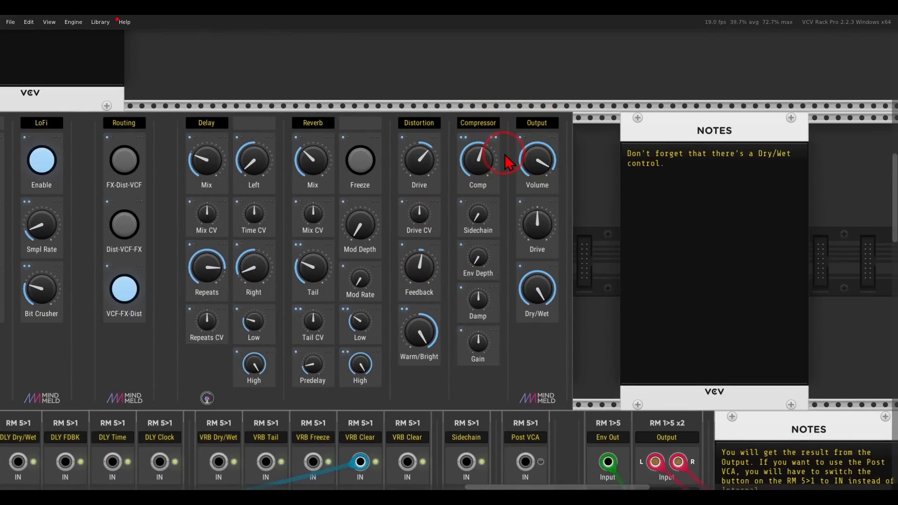
left_click_drag(536, 168, 533, 156)
mouse_move(480, 163)
left_mouse_down()
mouse_move(466, 89)
mouse_move(516, 249)
mouse_move(476, 161)
left_mouse_up()
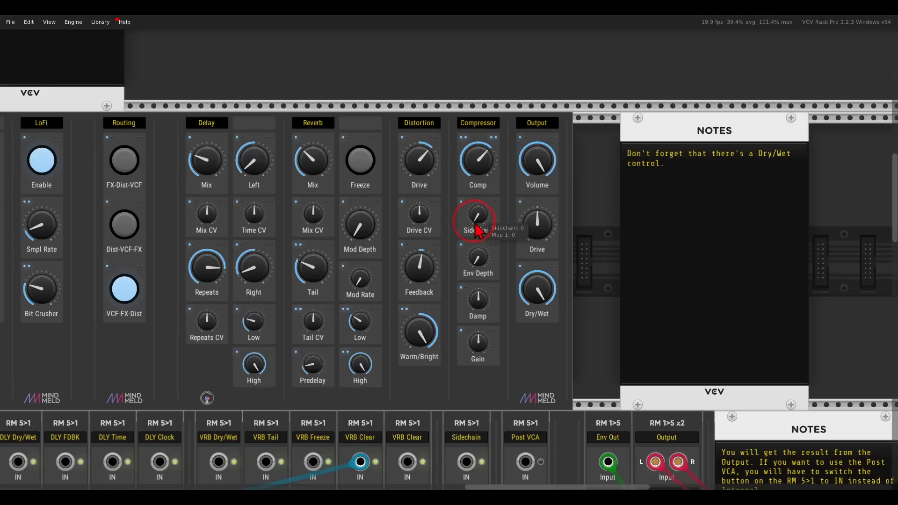
Patch a drum voice output to the Sidechain input with the output muted, and restore the Volume to about 0.87.
scroll(482, 203, "down", 3)
left_click_drag(450, 274, 503, 129)
left_click_drag(563, 40, 564, 99)
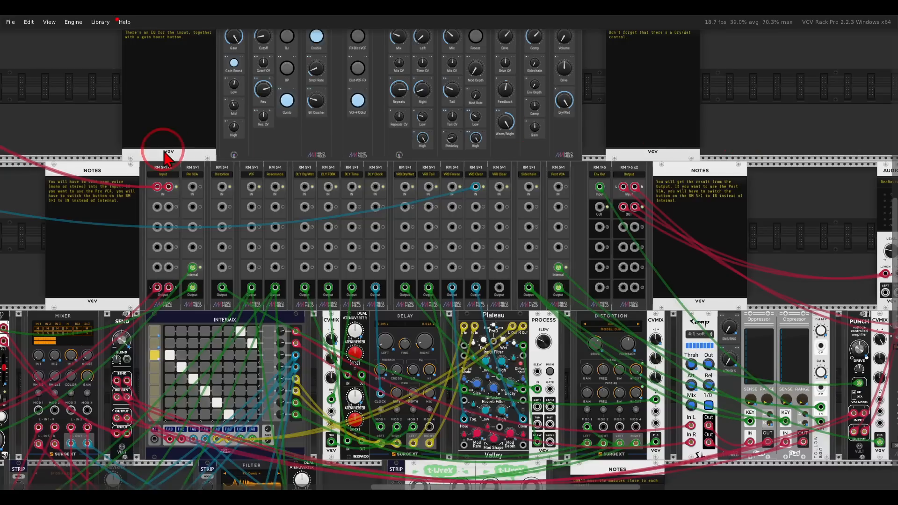
scroll(377, 195, "up", 1)
scroll(566, 232, "up", 1)
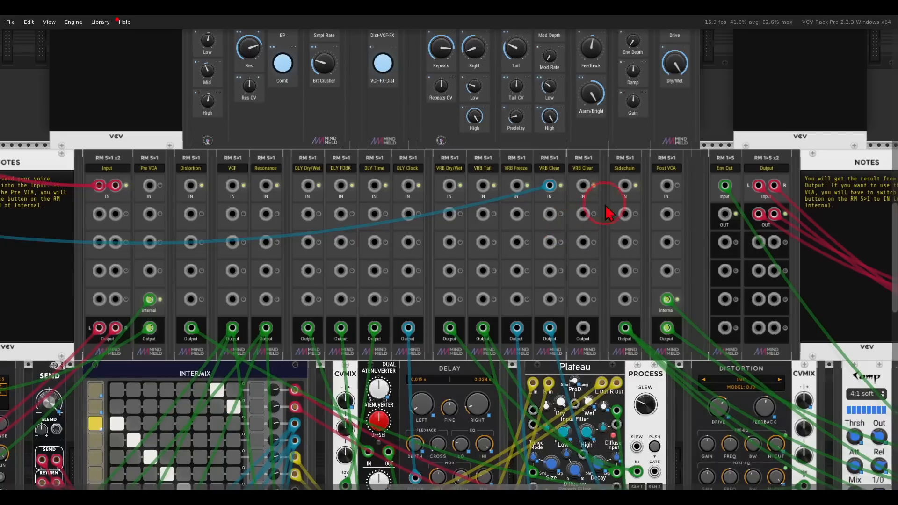
left_click_drag(625, 187, 127, 125)
left_click_drag(483, 227, 88, 290)
left_click_drag(676, 213, 392, 341)
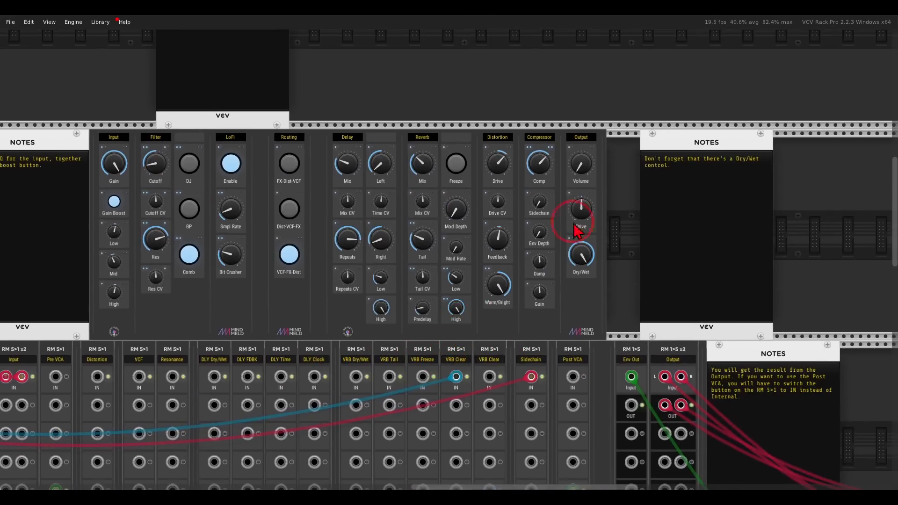
left_click_drag(583, 157, 580, 114)
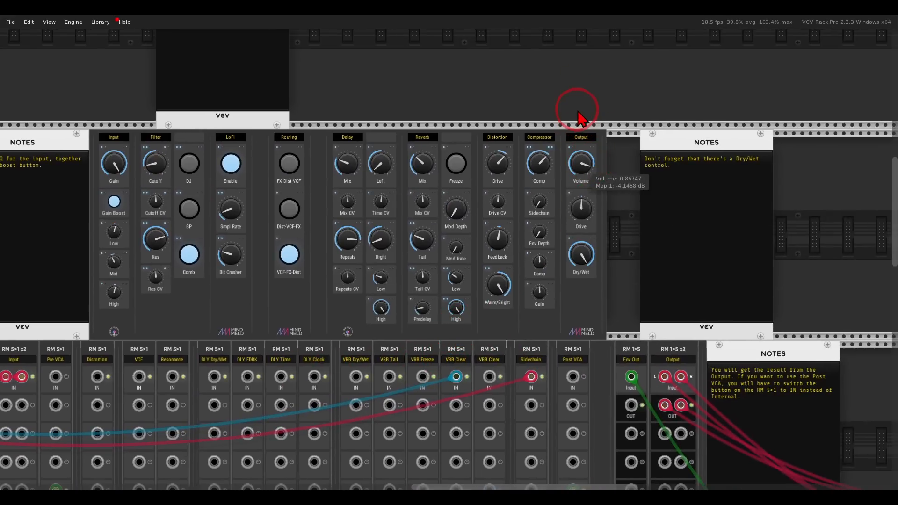
Set the Compressor's Sidechain to about 0.4 and Env Depth to about 0.3, with the output Volume near maximum.
left_click_drag(590, 207, 517, 120)
scroll(520, 165, "up", 4)
mouse_move(516, 204)
left_mouse_down()
mouse_move(504, 153)
mouse_move(518, 188)
left_mouse_up()
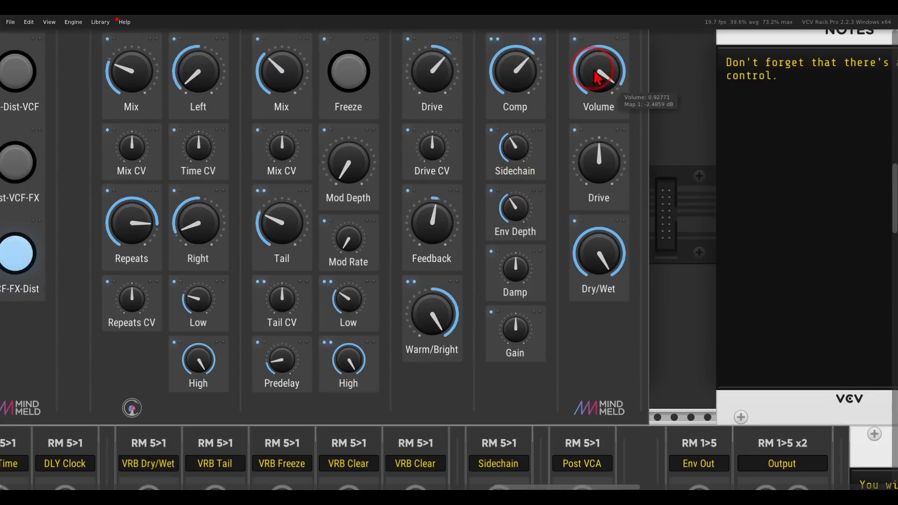
left_click_drag(596, 76, 590, 67)
left_click_drag(534, 210, 511, 152)
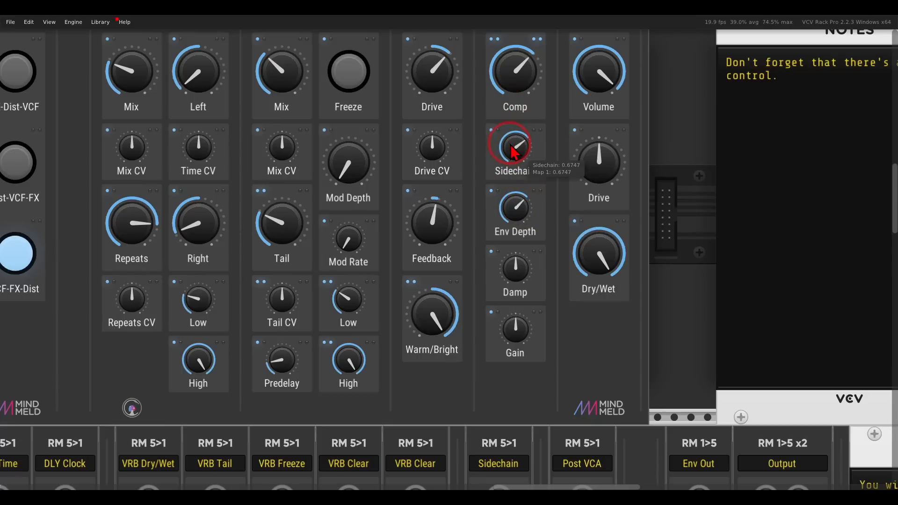
left_click_drag(515, 202, 537, 257)
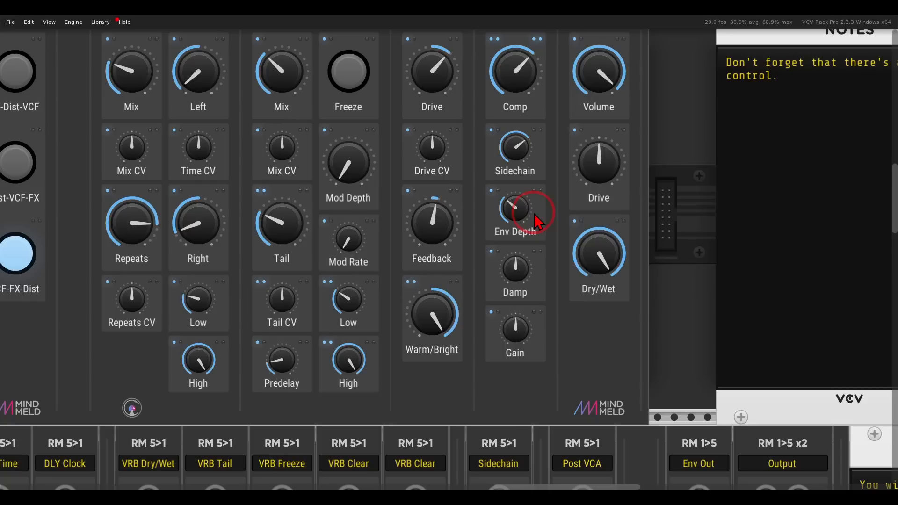
mouse_move(515, 154)
left_mouse_down()
mouse_move(511, 120)
mouse_move(525, 124)
mouse_move(525, 156)
left_mouse_up()
mouse_move(516, 209)
left_mouse_down()
mouse_move(522, 240)
mouse_move(516, 201)
left_mouse_up()
left_click_drag(516, 149, 534, 244)
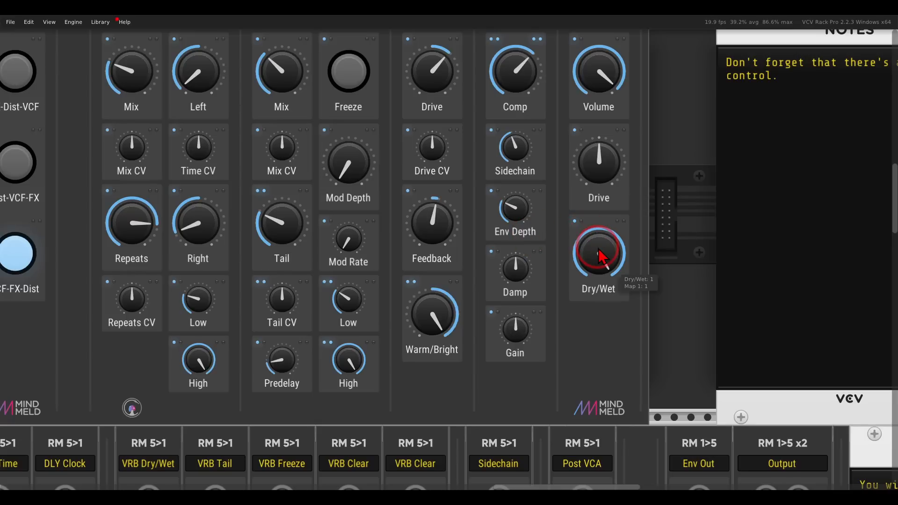
Sweep the output Dry/Wet and leave it at about 0.46, with Drive at about 0.7 and Volume at about 0.85.
left_click_drag(602, 257, 629, 449)
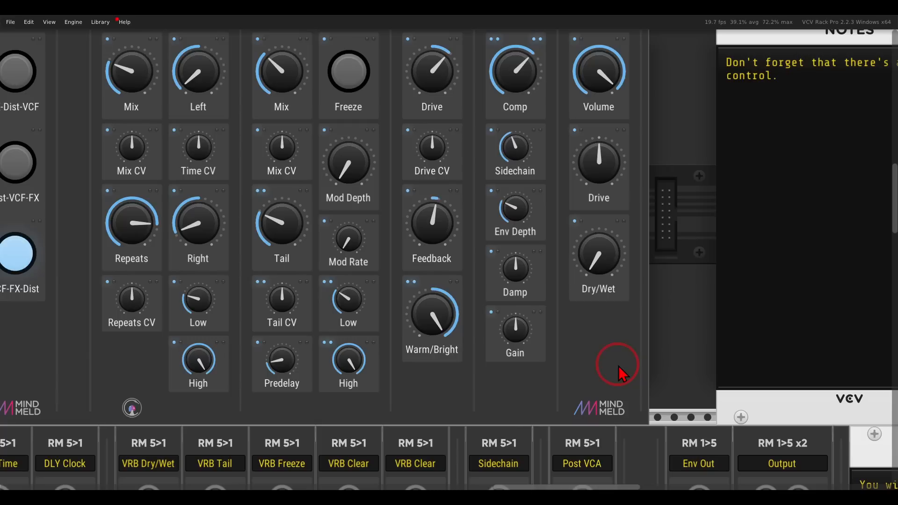
left_click_drag(599, 262, 586, 215)
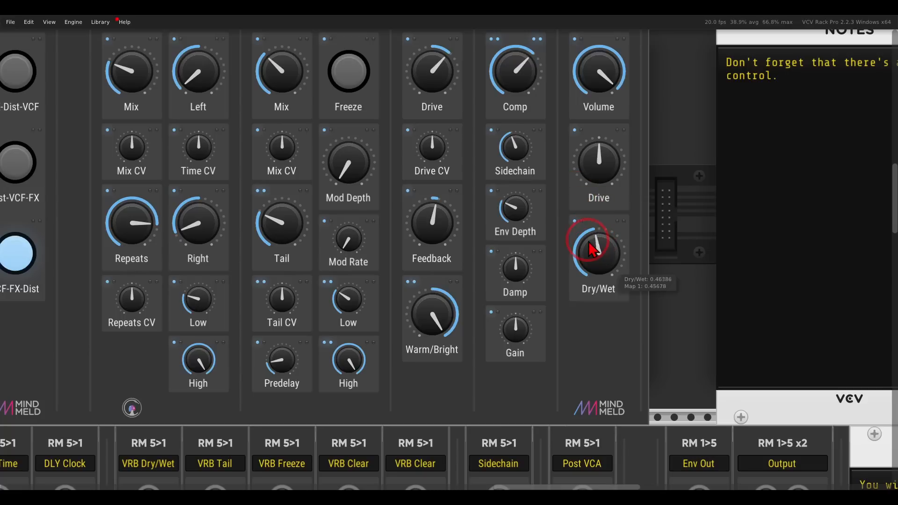
left_click_drag(594, 160, 591, 106)
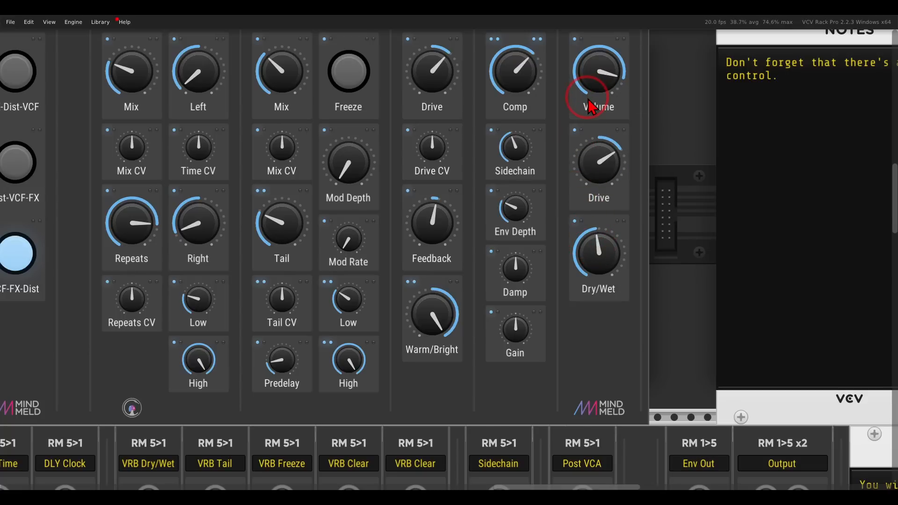
Patch the first Env Out output to the VCF input and set the Filter's Cutoff CV slightly above centre.
scroll(515, 268, "down", 3)
left_click_drag(518, 305, 584, 230)
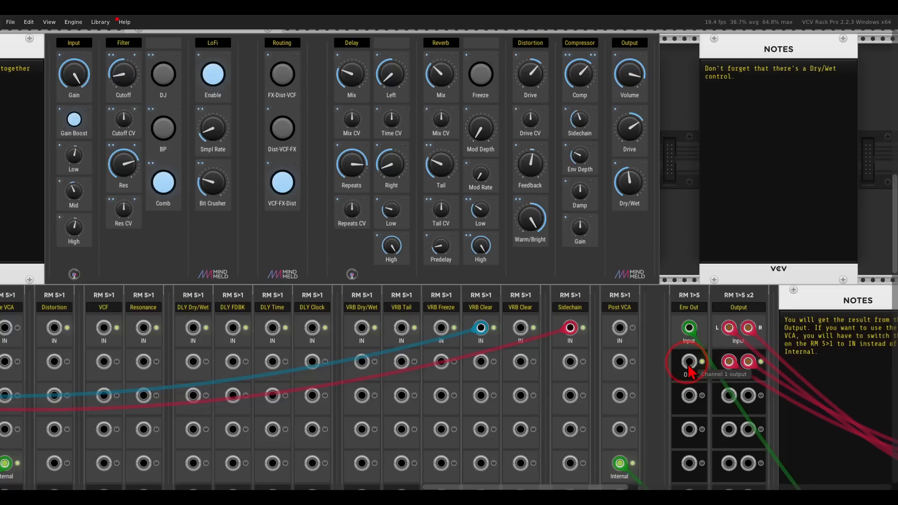
left_click_drag(689, 366, 104, 327)
left_click_drag(159, 153, 251, 206)
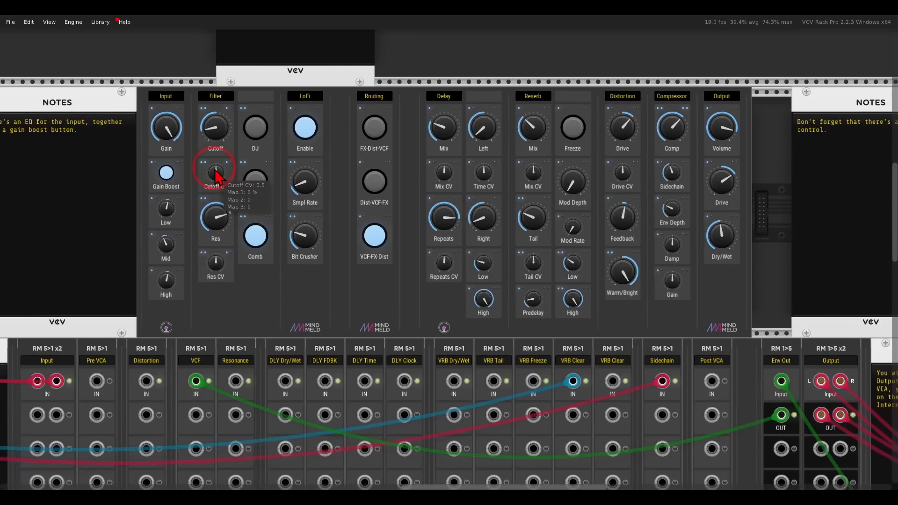
left_click_drag(212, 171, 210, 199)
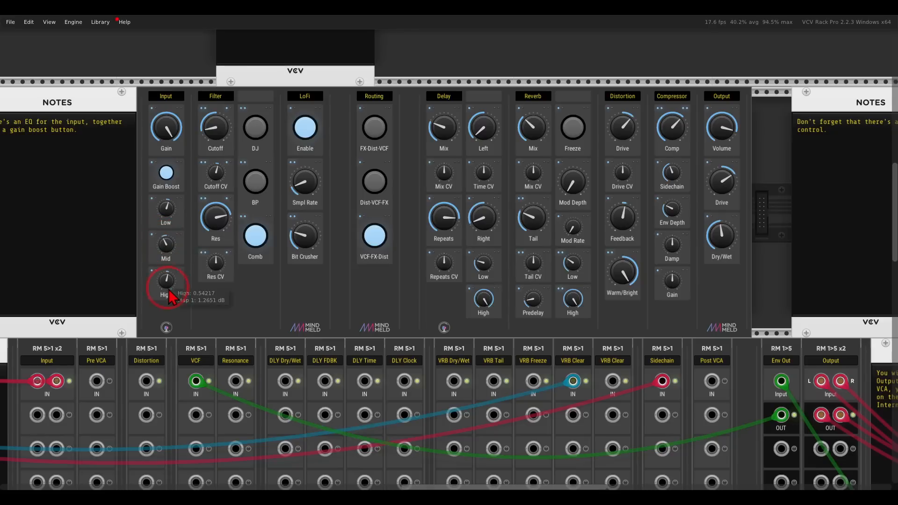
Raise the input High slightly and Dry/Wet to just above half, and lower the output Volume to 0.
mouse_move(169, 290)
left_mouse_down()
mouse_move(163, 253)
mouse_move(162, 279)
left_mouse_up()
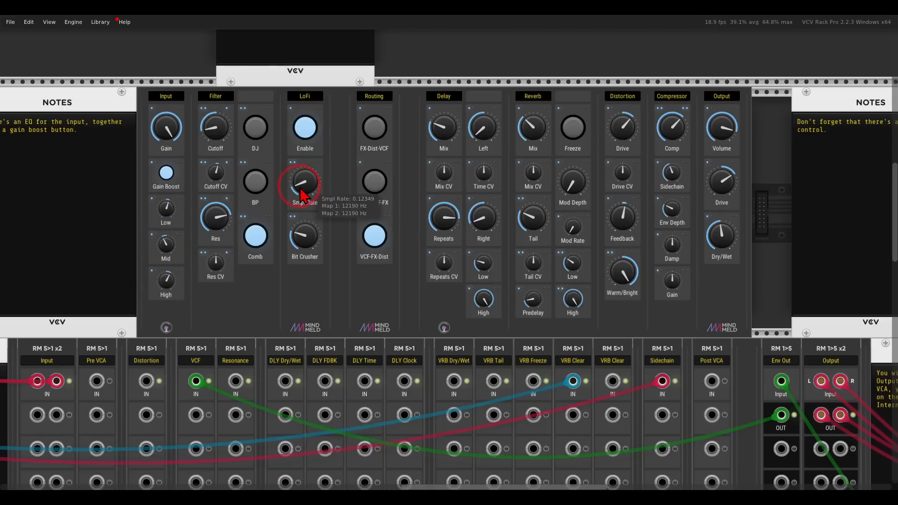
mouse_move(301, 189)
left_mouse_down()
mouse_move(291, 75)
mouse_move(317, 193)
left_mouse_up()
left_click_drag(721, 236, 721, 179)
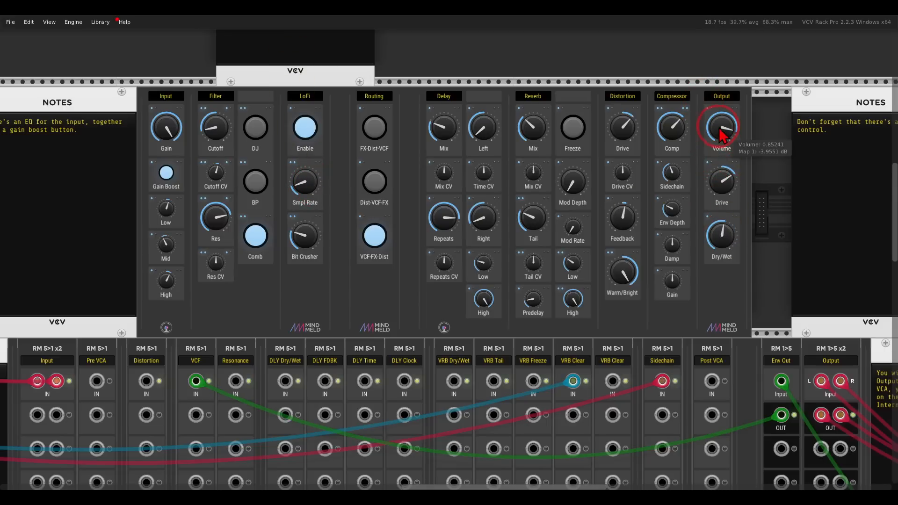
left_click_drag(721, 131, 754, 340)
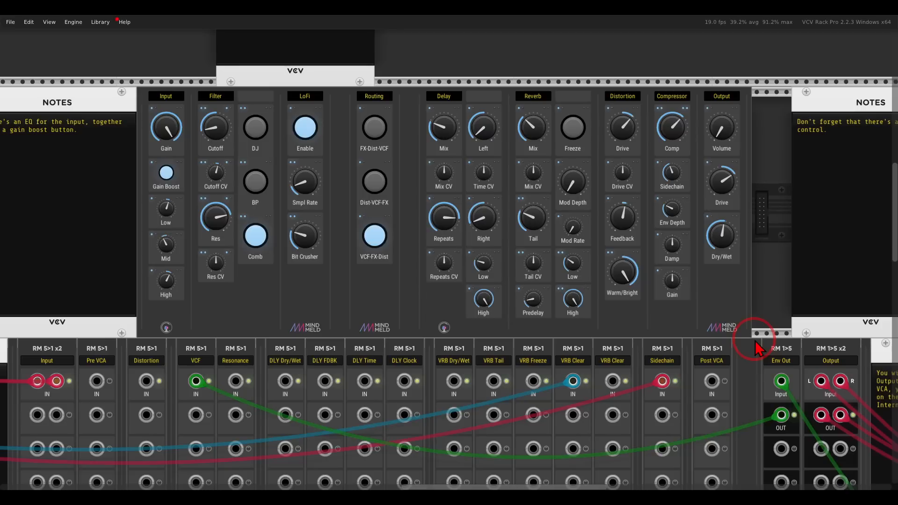